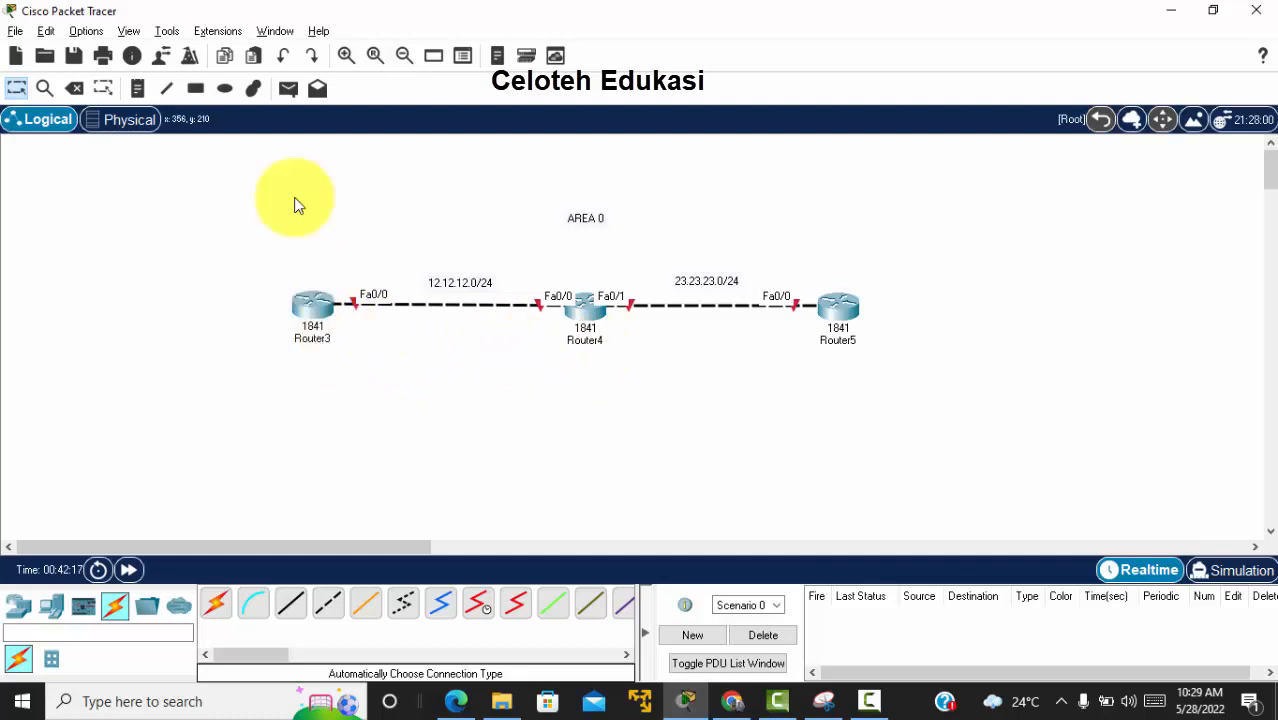
Add the text label TANGERANG above Router3 in the topology.
{"action": "left_click", "coordinate": [137, 90]}
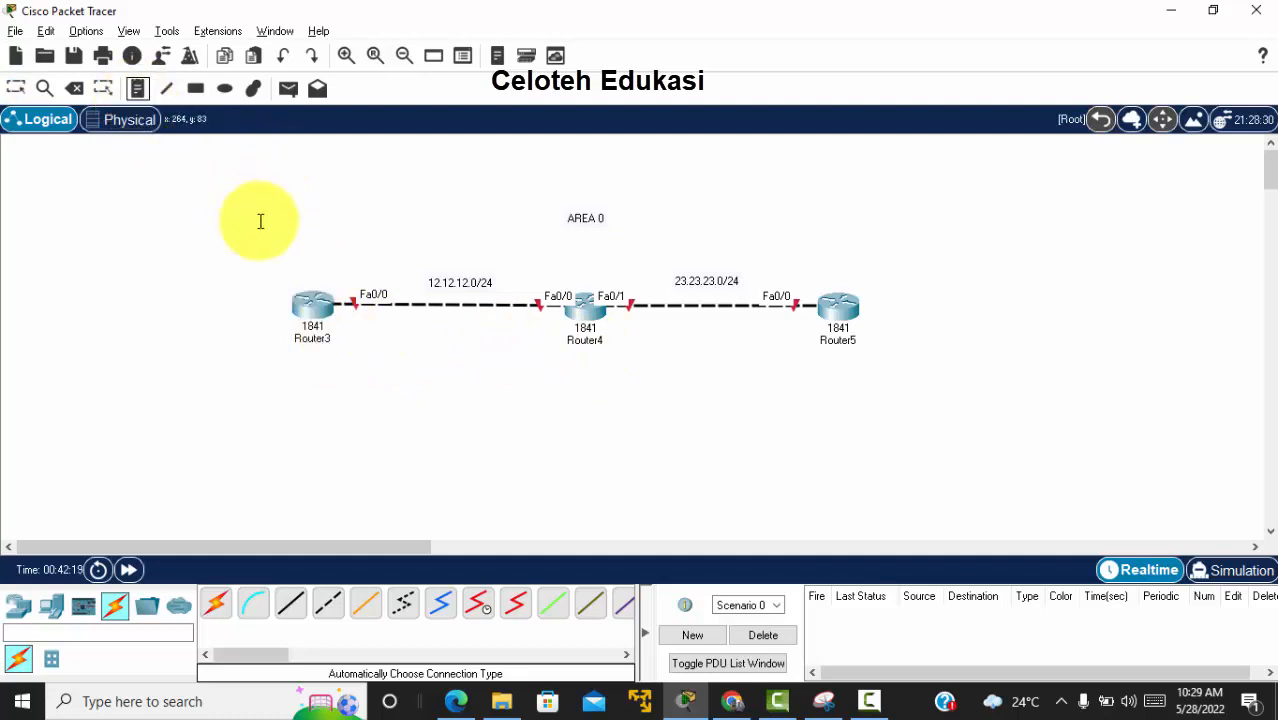
{"action": "left_click", "coordinate": [298, 262]}
{"action": "type", "text": "loopb"}
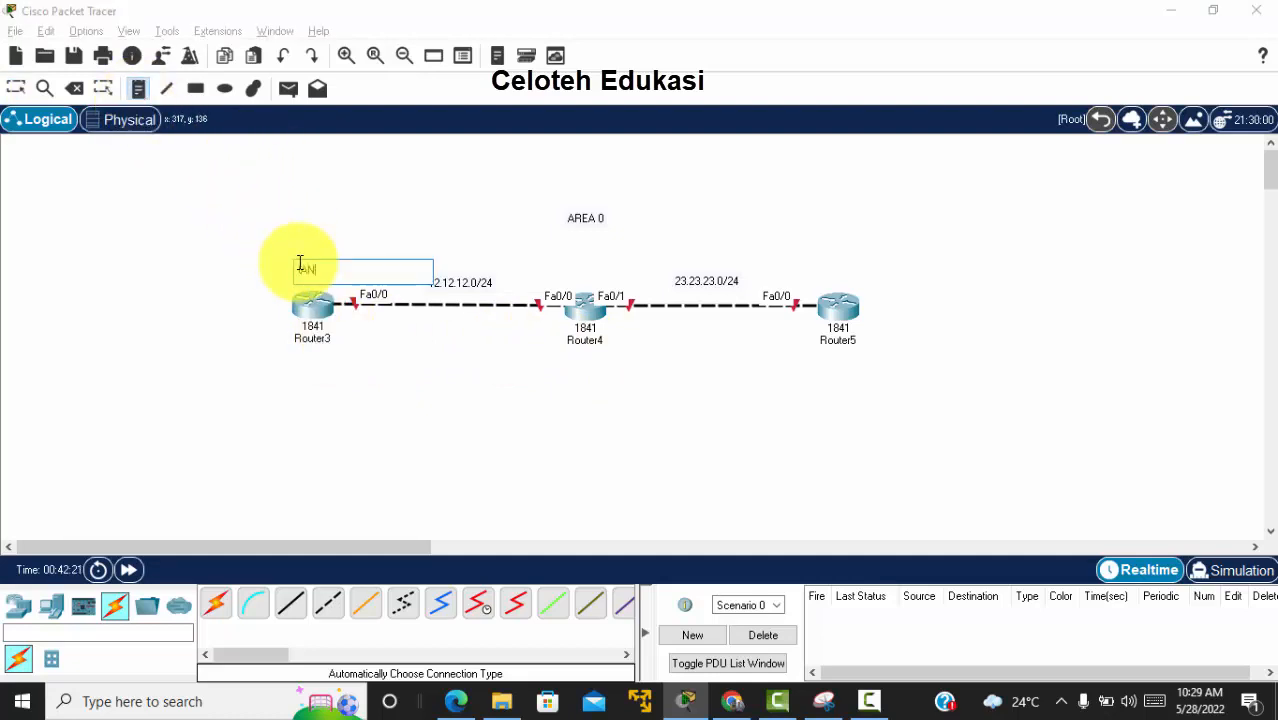
{"action": "key", "text": "BackSpace"}
{"action": "key", "text": "BackSpace"}
{"action": "key", "text": "BackSpace"}
{"action": "key", "text": "BackSpace"}
{"action": "key", "text": "BackSpace"}
{"action": "type", "text": "TANERAMG"}
{"action": "key", "text": "BackSpace"}
{"action": "key", "text": "BackSpace"}
{"action": "key", "text": "BackSpace"}
{"action": "key", "text": "BackSpace"}
{"action": "key", "text": "BackSpace"}
{"action": "type", "text": "GERANG"}
Add the text labels JAKARTA above Router4 and BOGOR above Router5.
{"action": "left_click", "coordinate": [579, 265]}
{"action": "type", "text": "JAKARTA"}
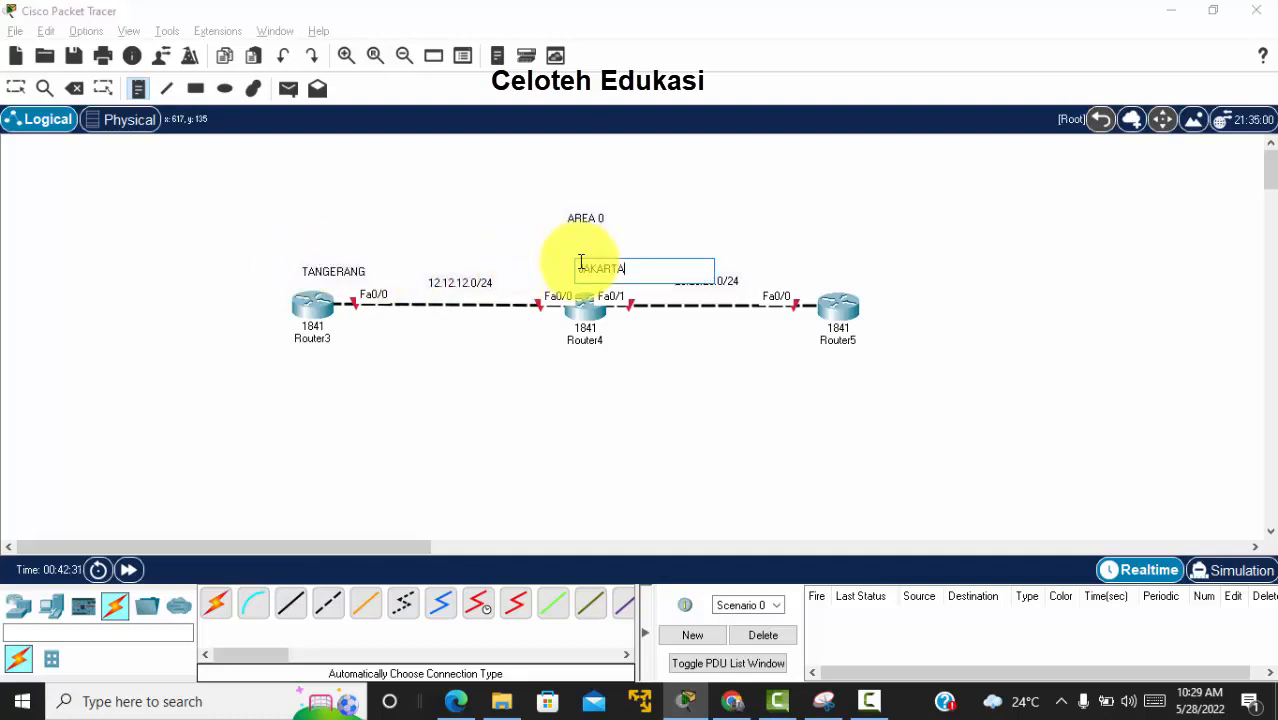
{"action": "left_click", "coordinate": [824, 263]}
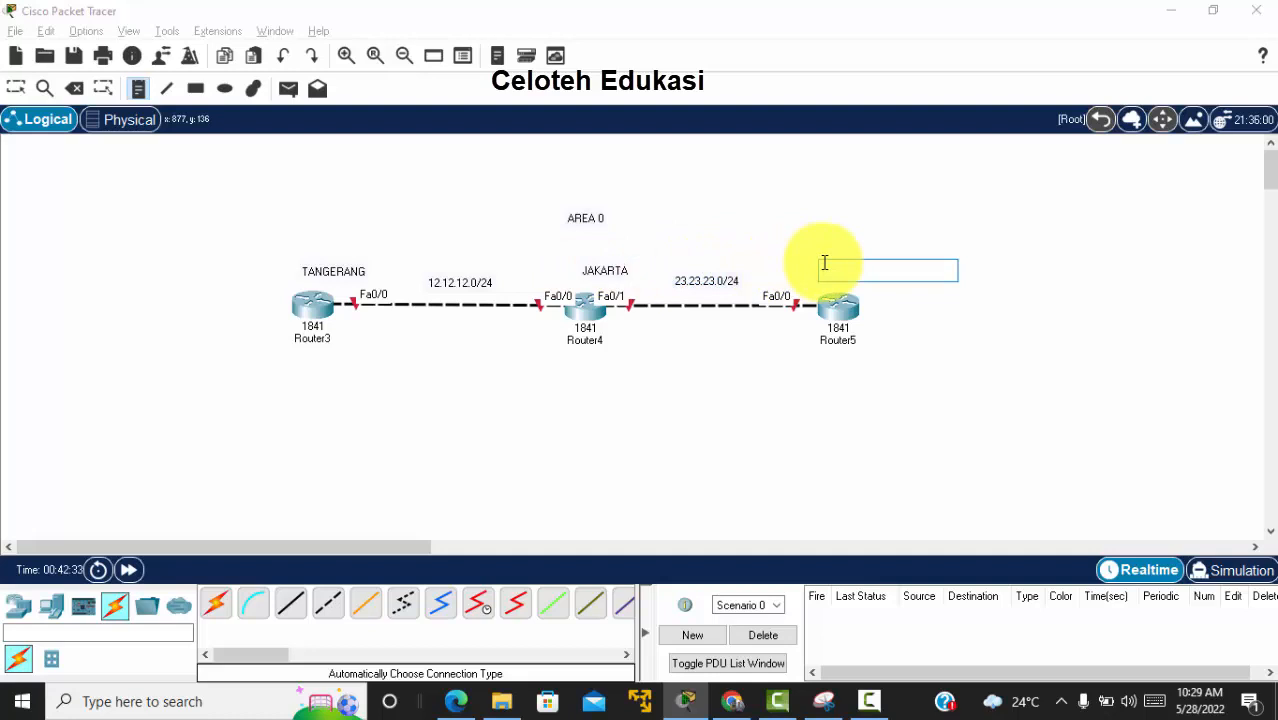
{"action": "type", "text": "BOGOR"}
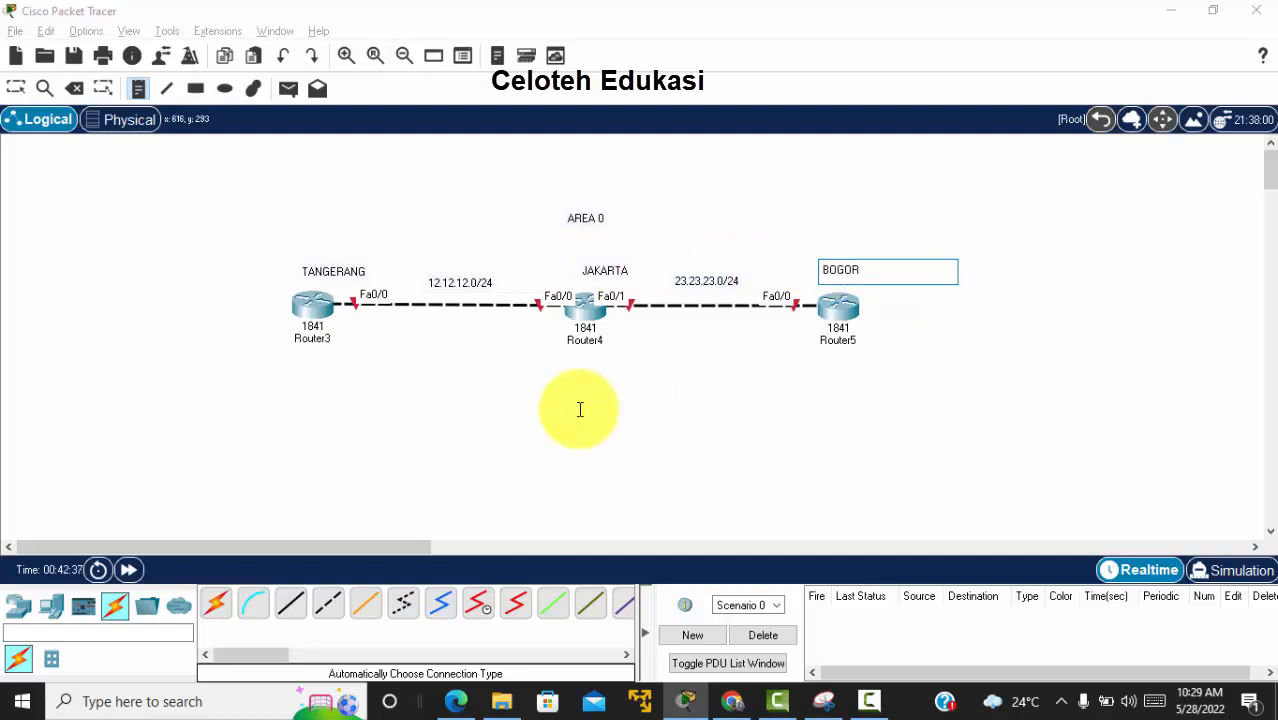
{"action": "key", "text": "Escape"}
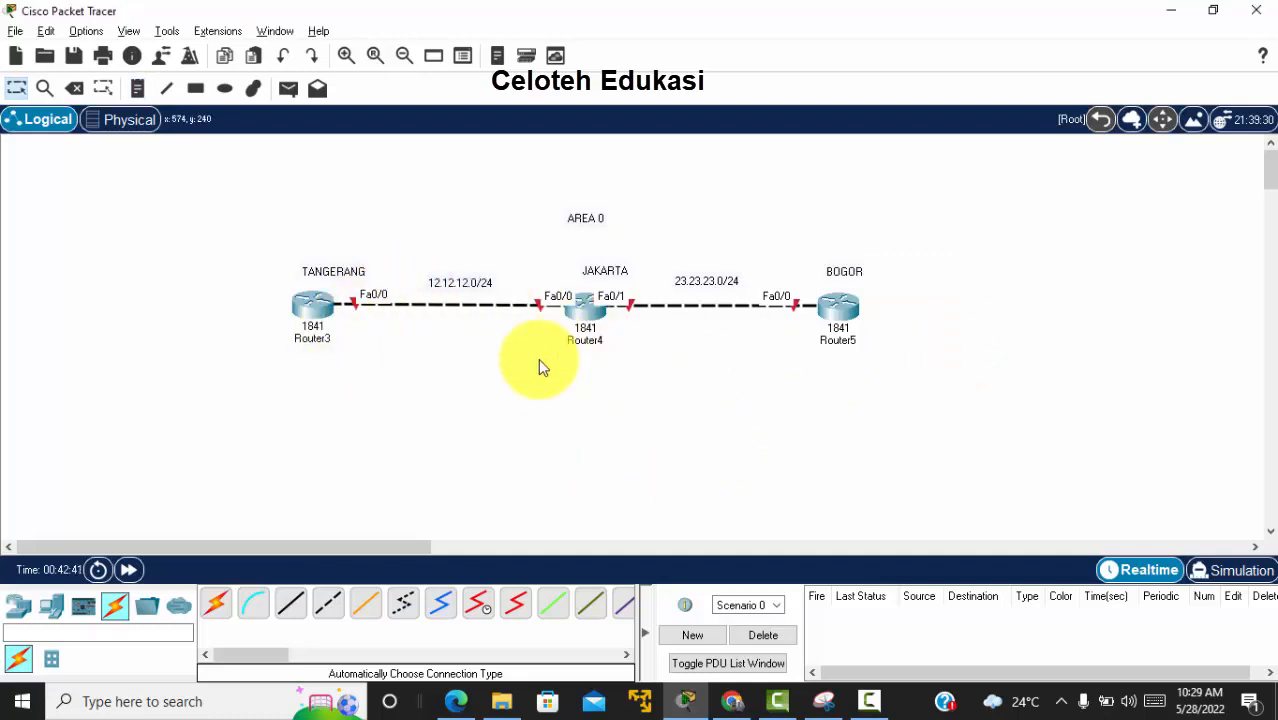
Move the AREA 0 label slightly upward and to the right above the JAKARTA label.
{"action": "left_click_drag", "start_coordinate": [590, 216], "coordinate": [597, 215]}
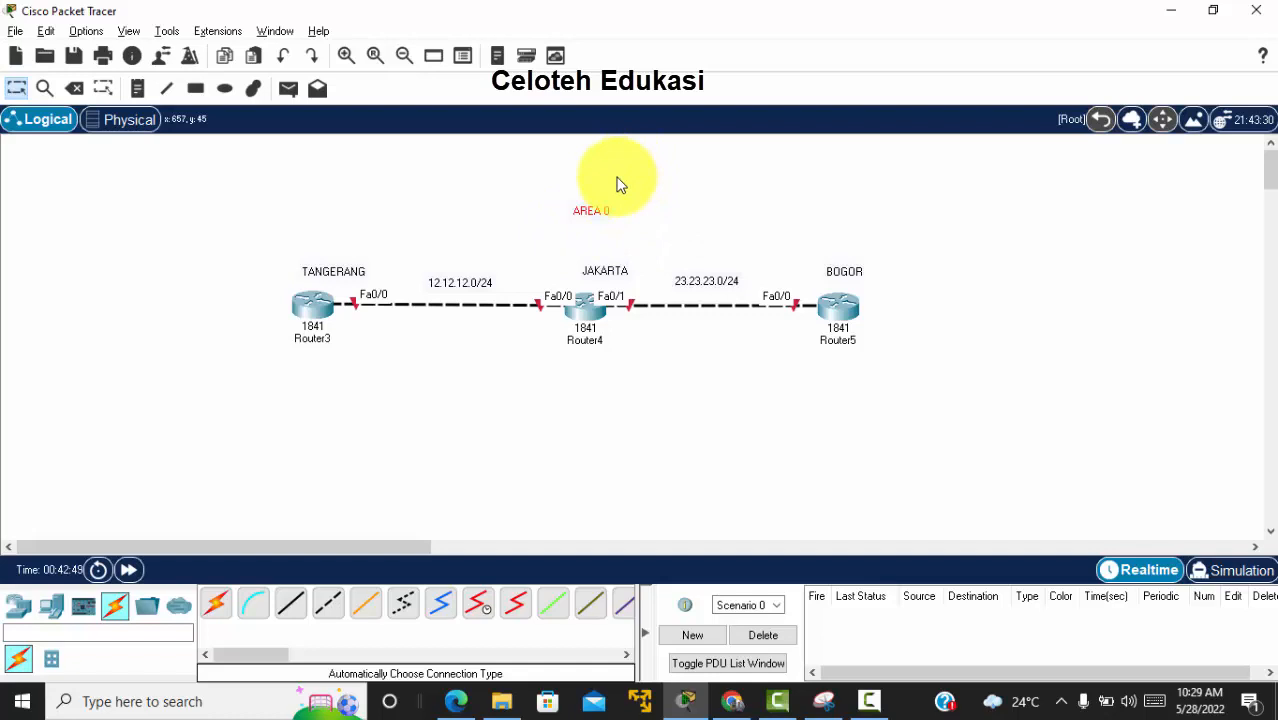
{"action": "left_click", "coordinate": [519, 210]}
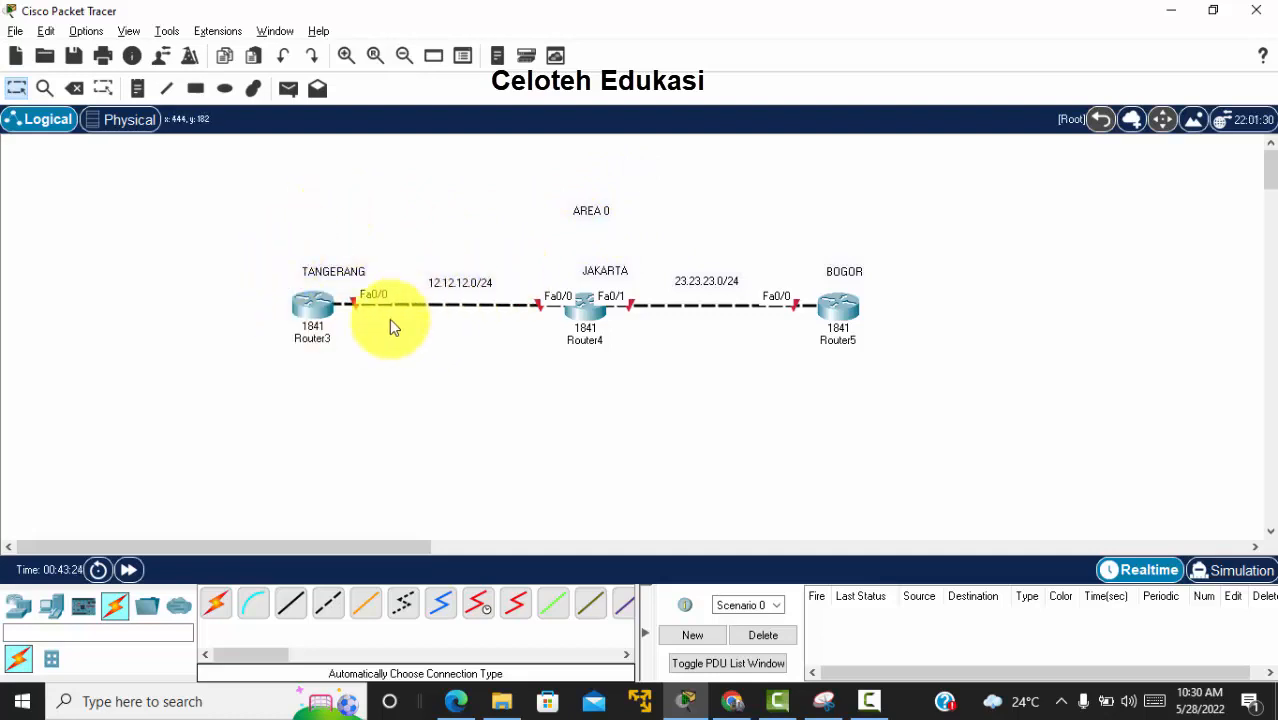
Open Router3's command line beside the topology and answer NO to the initial configuration dialog.
{"action": "left_click", "coordinate": [322, 313]}
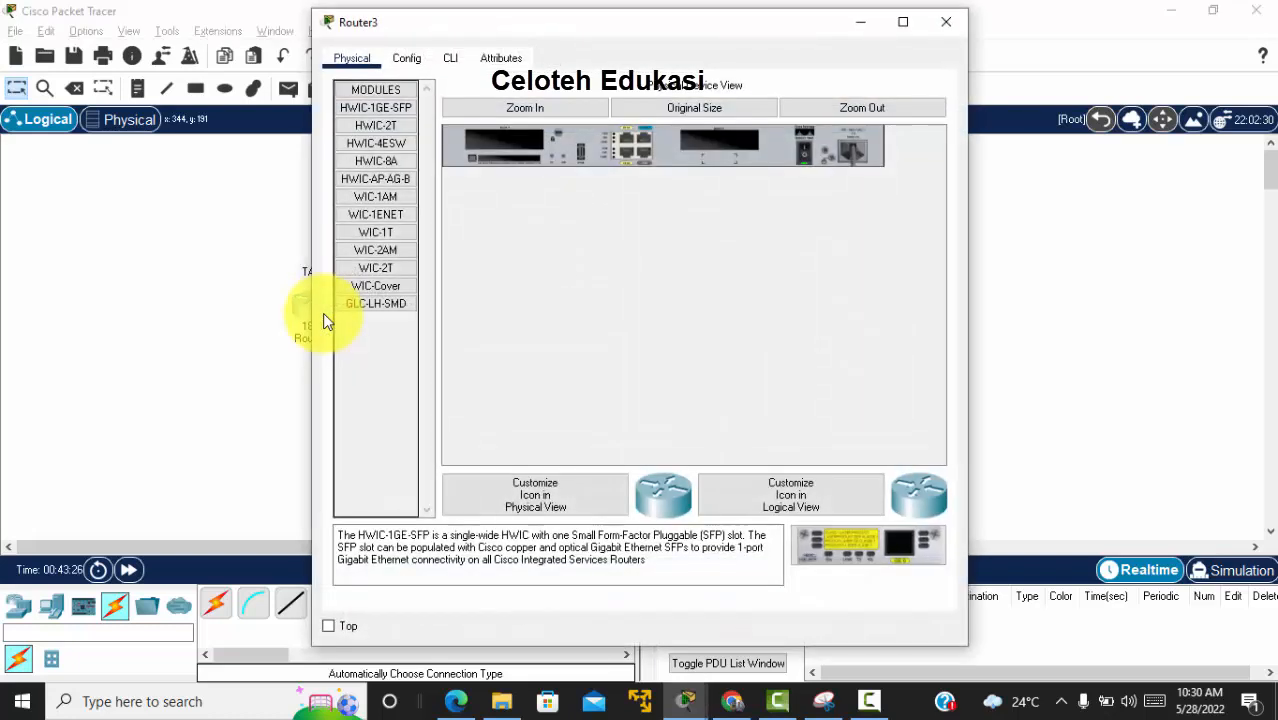
{"action": "left_click_drag", "start_coordinate": [365, 27], "coordinate": [673, 23]}
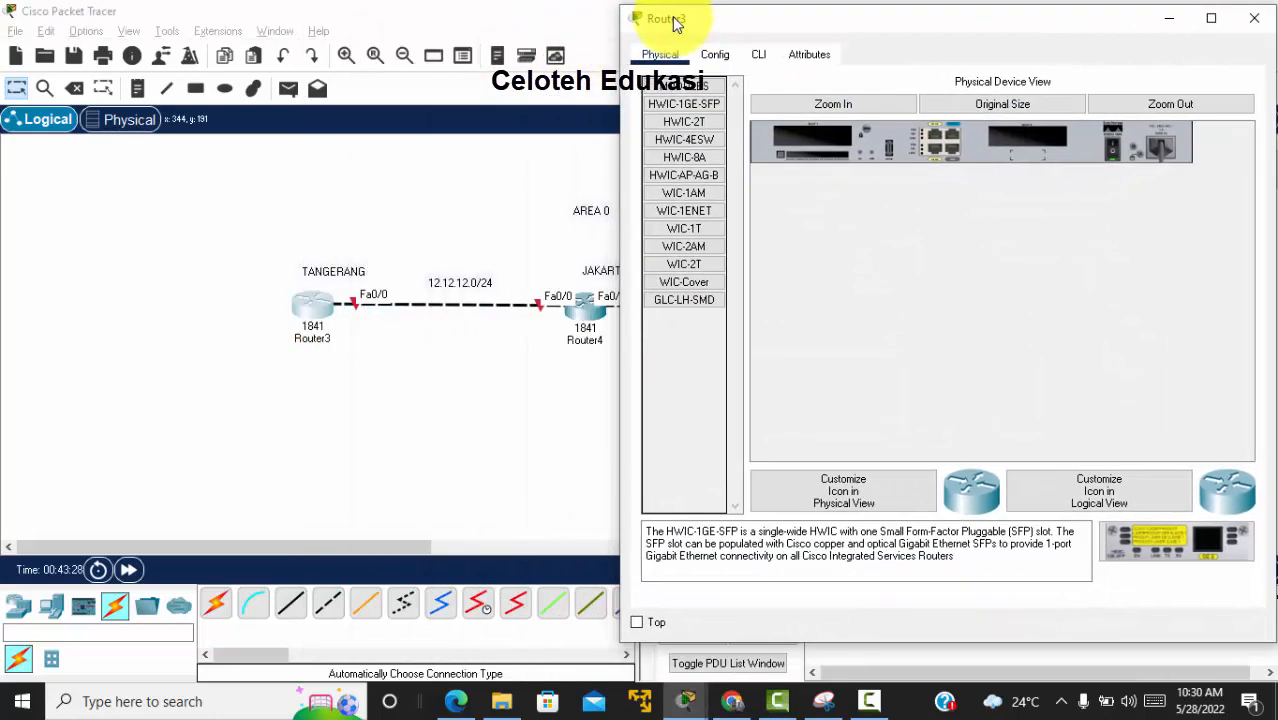
{"action": "left_click", "coordinate": [758, 55]}
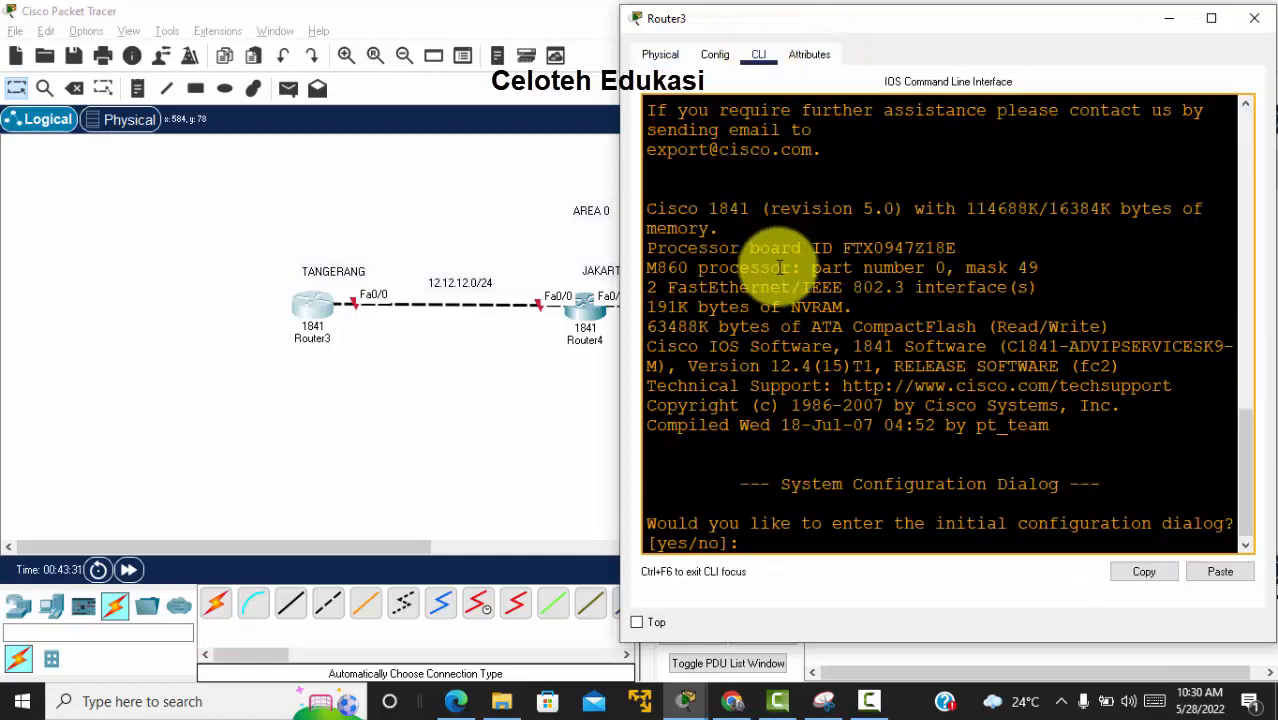
{"action": "type", "text": "NO"}
{"action": "key", "text": "Return"}
{"action": "key", "text": "Return"}
{"action": "key", "text": "Return"}
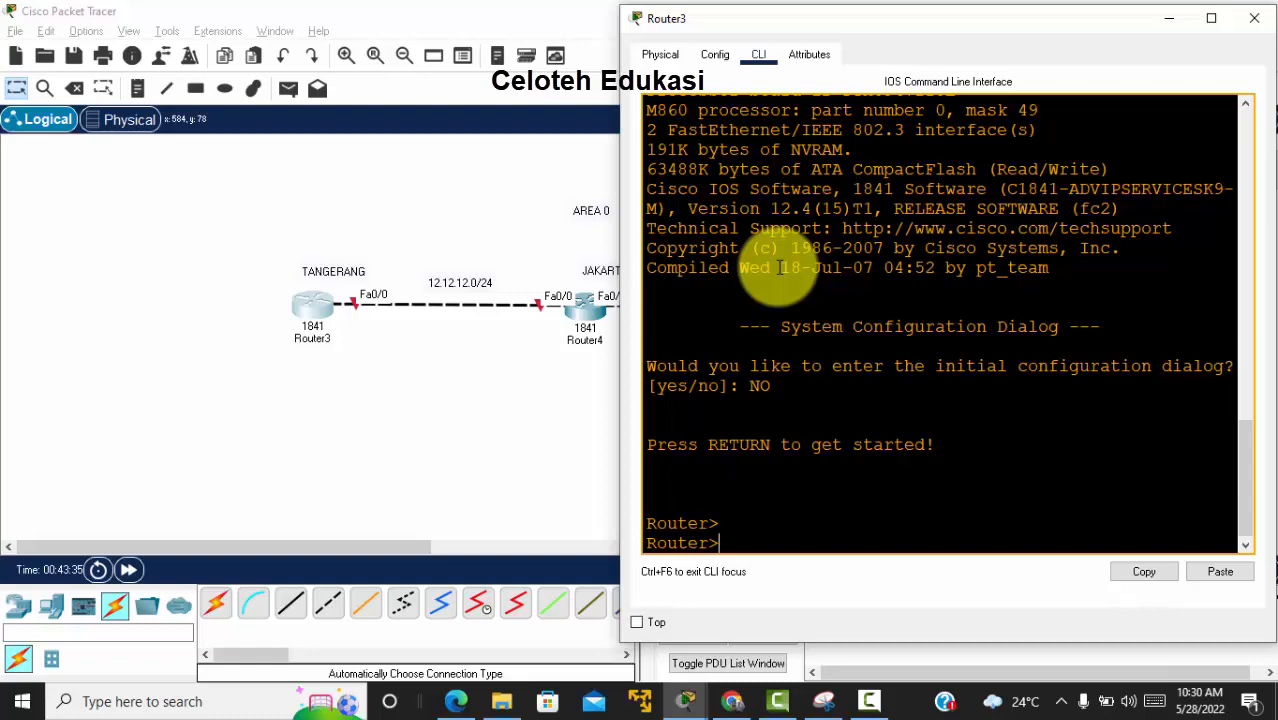
Enter privileged mode and global configuration mode on Router3 with en and conf t.
{"action": "type", "text": "en"}
{"action": "key", "text": "Return"}
{"action": "type", "text": "conf"}
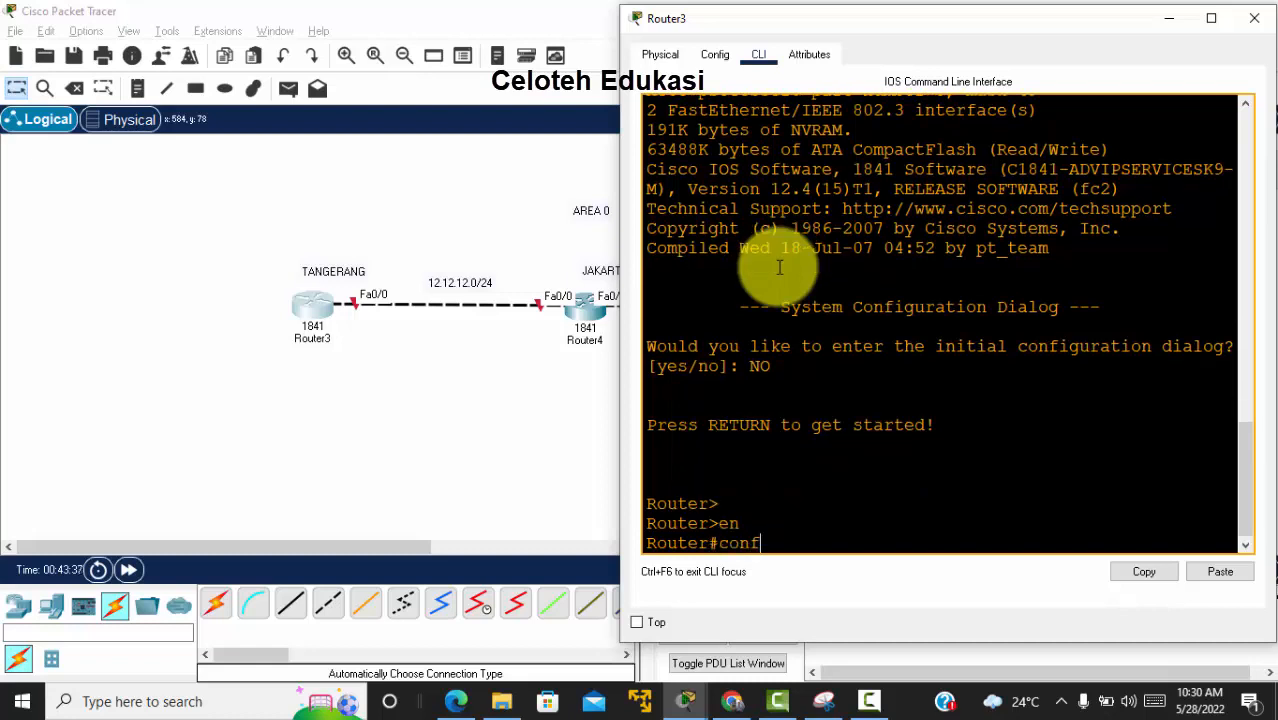
{"action": "type", "text": " t"}
{"action": "key", "text": "Return"}
Enable Router3's interface fa0/0 with no shut and assign it 12.12.12.1 with mask 255.255.255.0.
{"action": "type", "text": "i"}
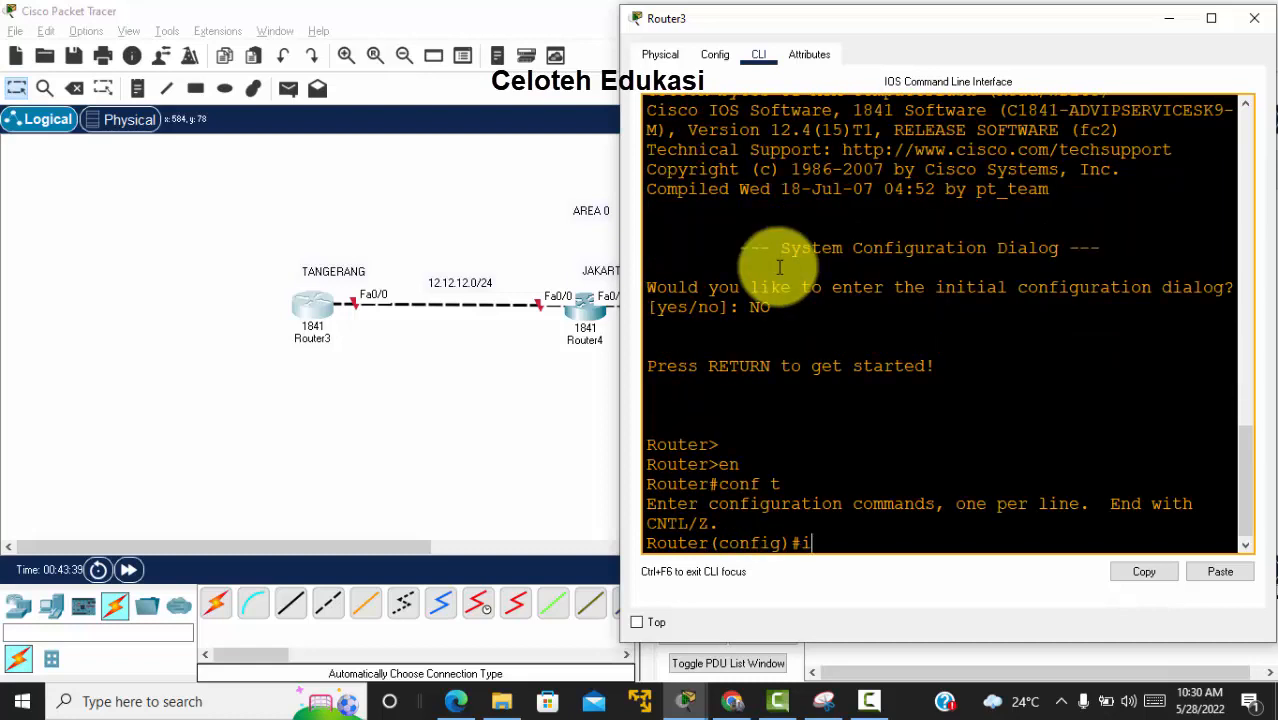
{"action": "type", "text": "nt fa0/0"}
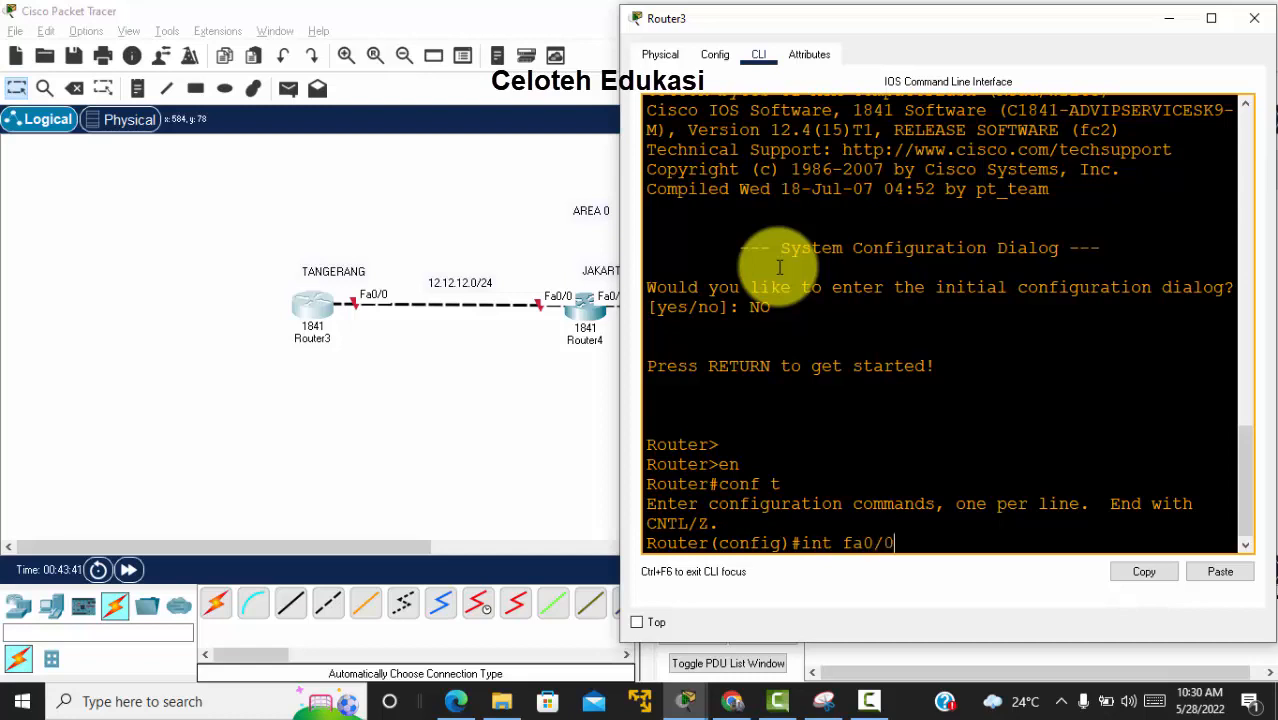
{"action": "key", "text": "Return"}
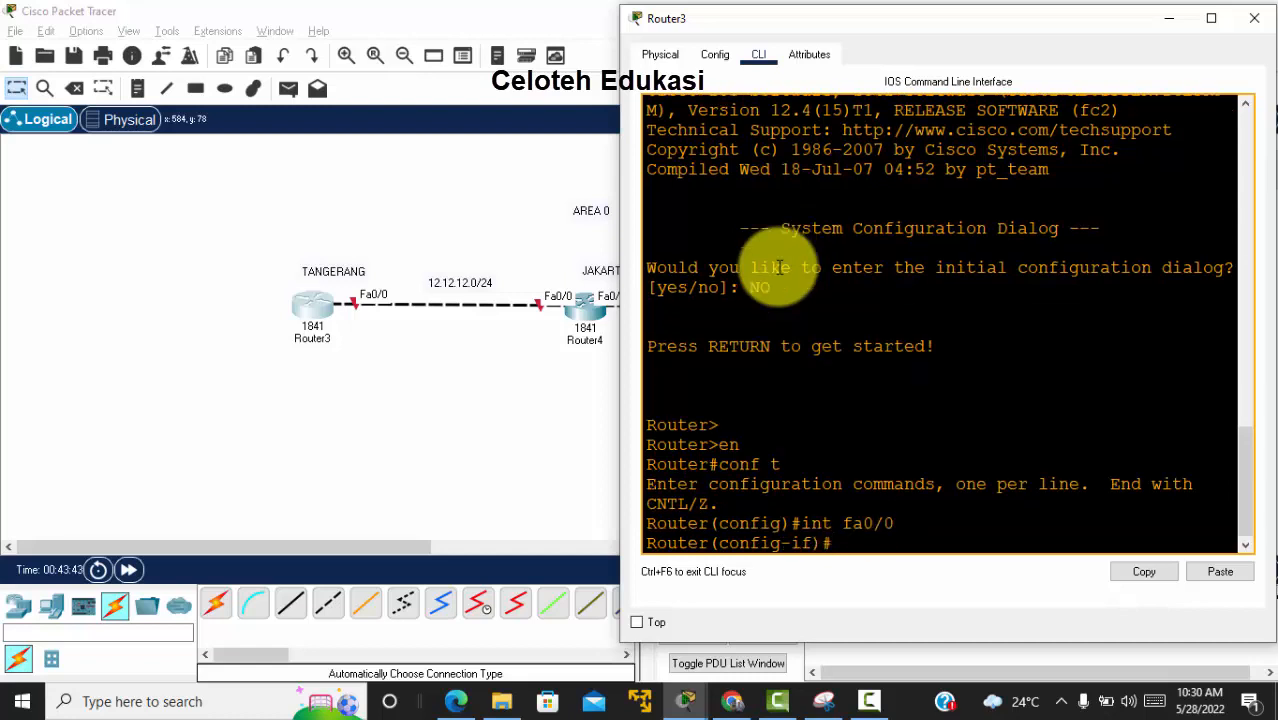
{"action": "type", "text": "no shut"}
{"action": "key", "text": "Return"}
{"action": "key", "text": "Return"}
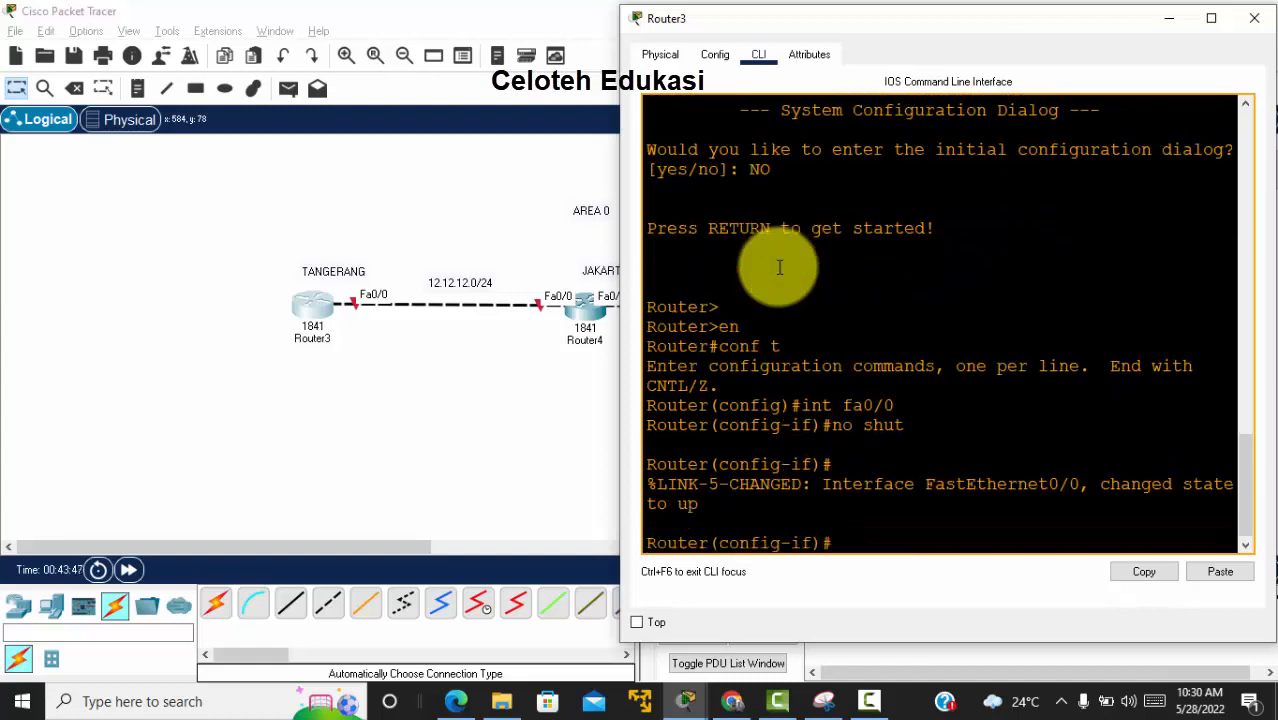
{"action": "type", "text": "ip add 12.12.12.1 "}
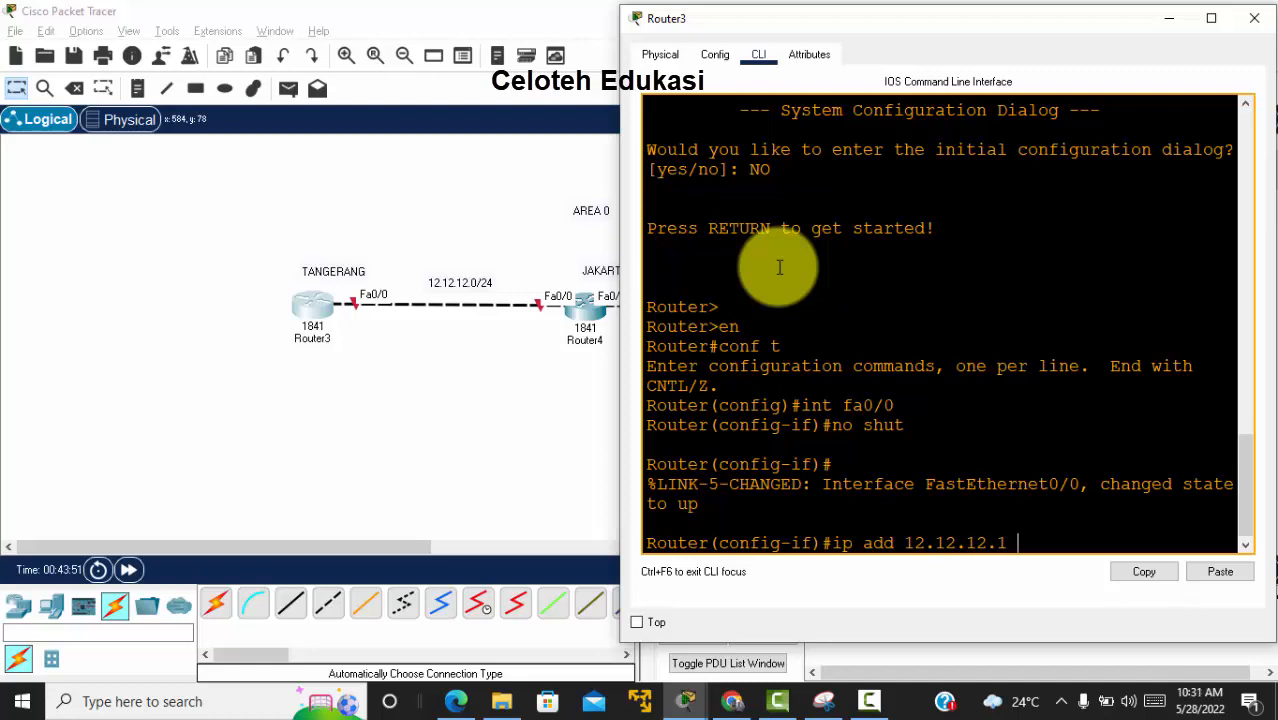
{"action": "type", "text": "255.255.255.0"}
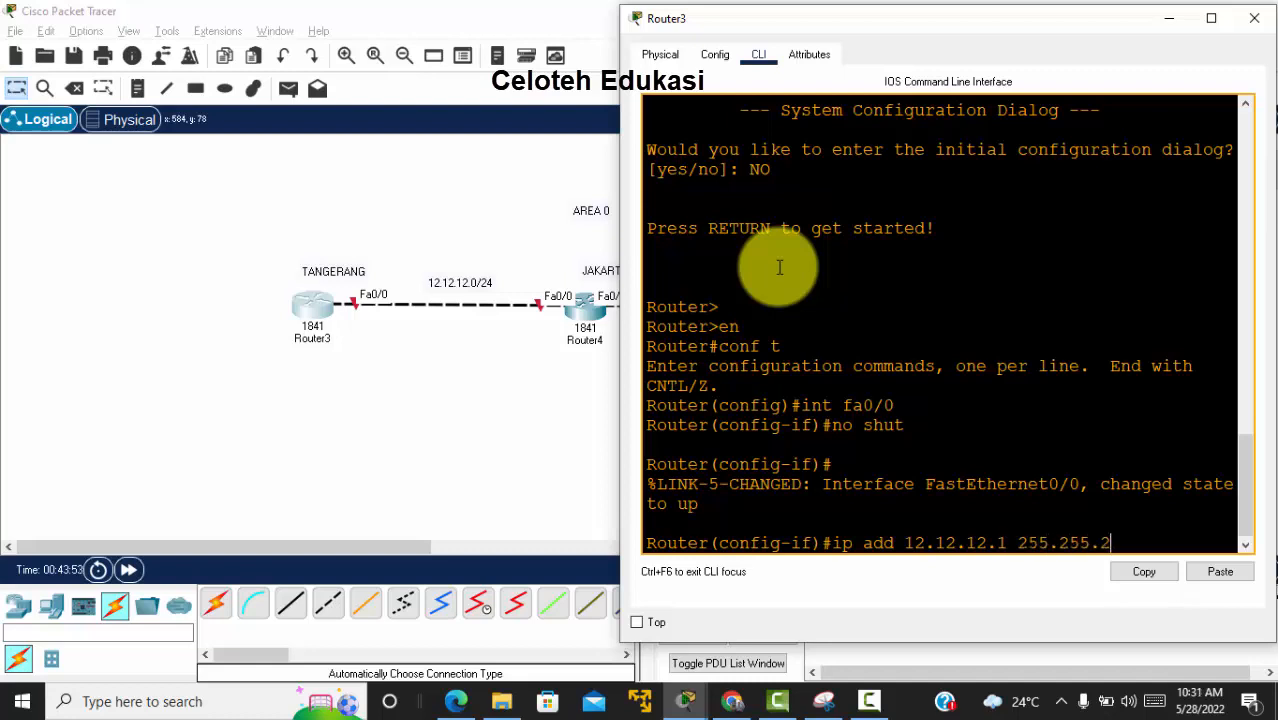
{"action": "key", "text": "Return"}
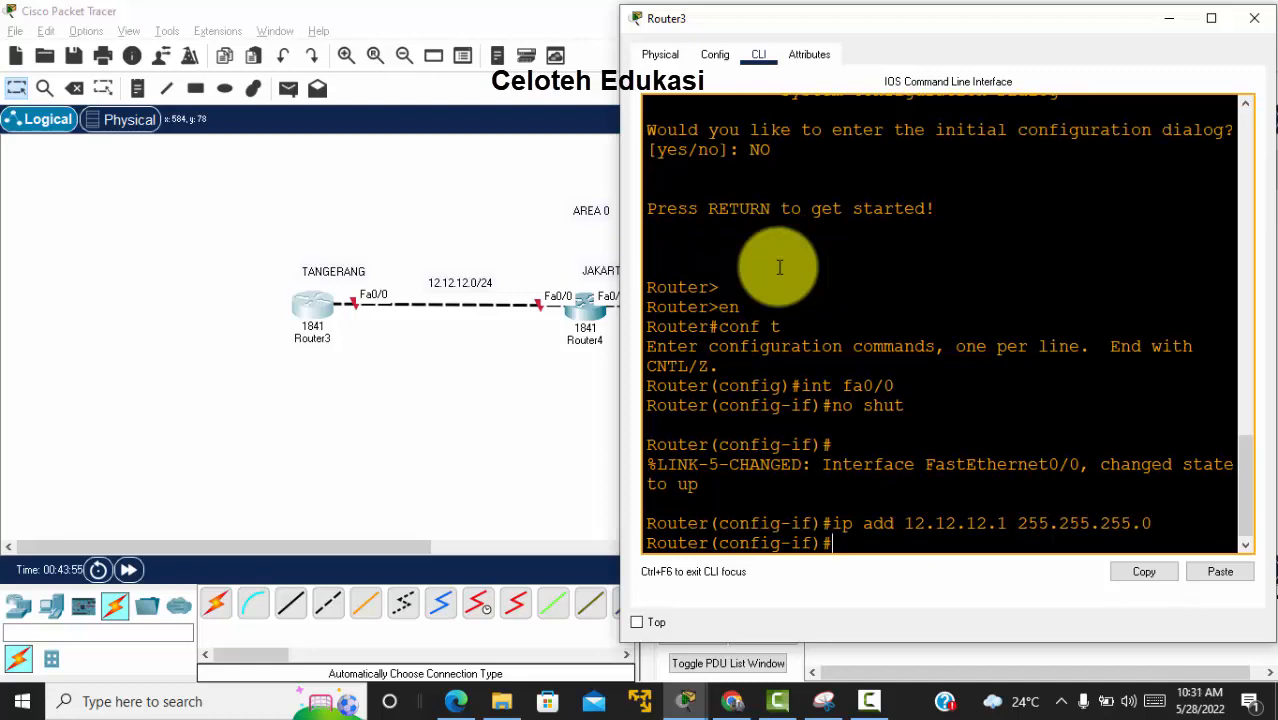
{"action": "key", "text": "Return"}
Create loopback interface lo0 on Router3 with address 1.1.1.1 255.255.255.255, and exit to global configuration mode.
{"action": "type", "text": "int lo0"}
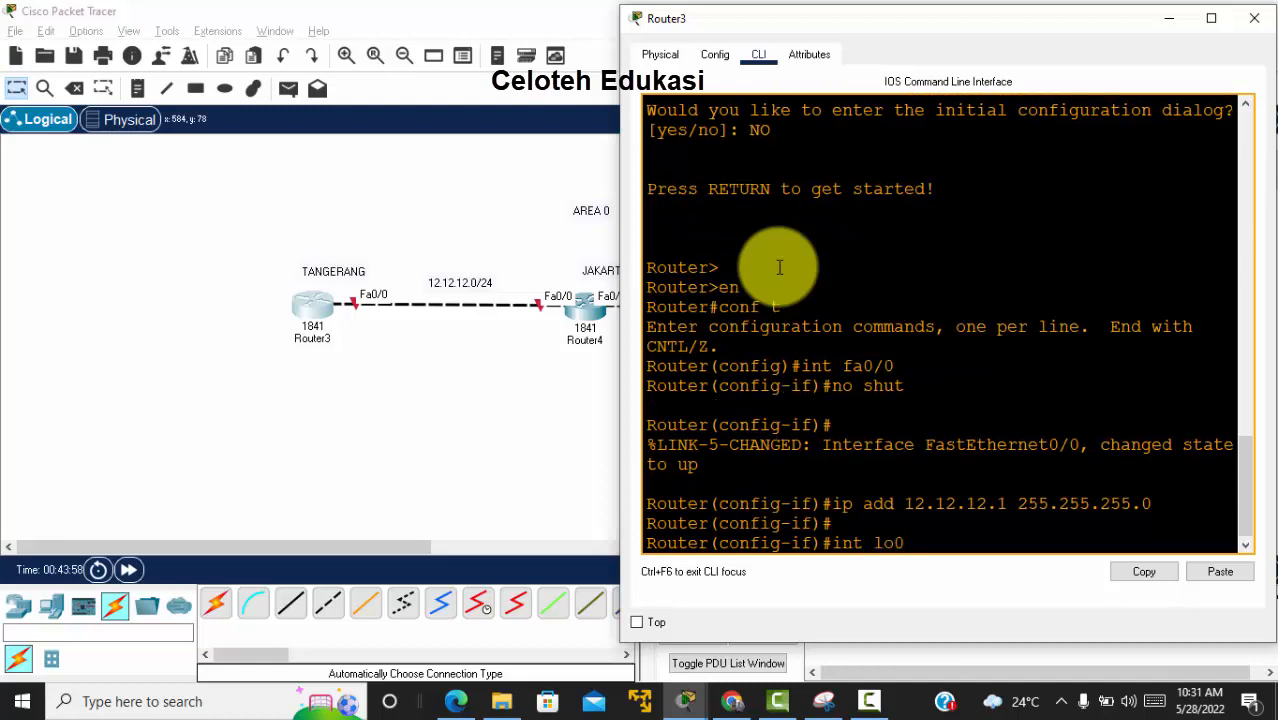
{"action": "key", "text": "Return"}
{"action": "key", "text": "Return"}
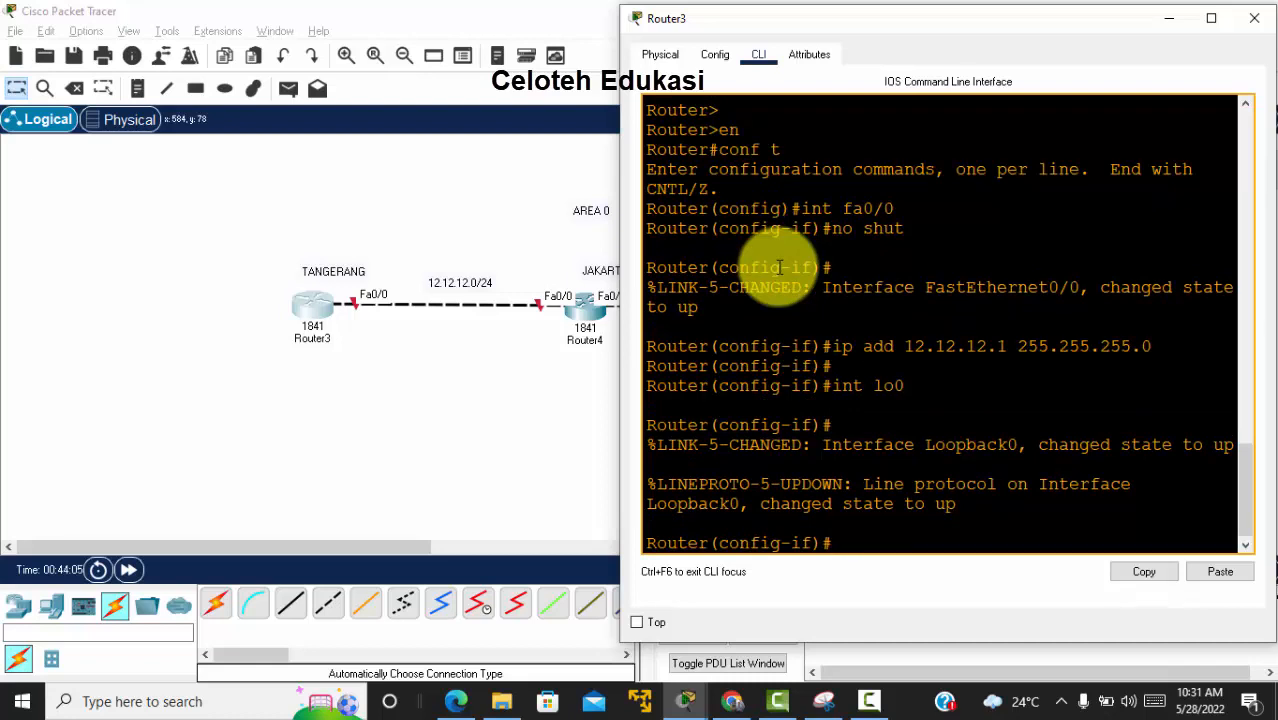
{"action": "type", "text": "int"}
{"action": "key", "text": "BackSpace"}
{"action": "key", "text": "BackSpace"}
{"action": "key", "text": "BackSpace"}
{"action": "type", "text": "ip add 1.1.1.1"}
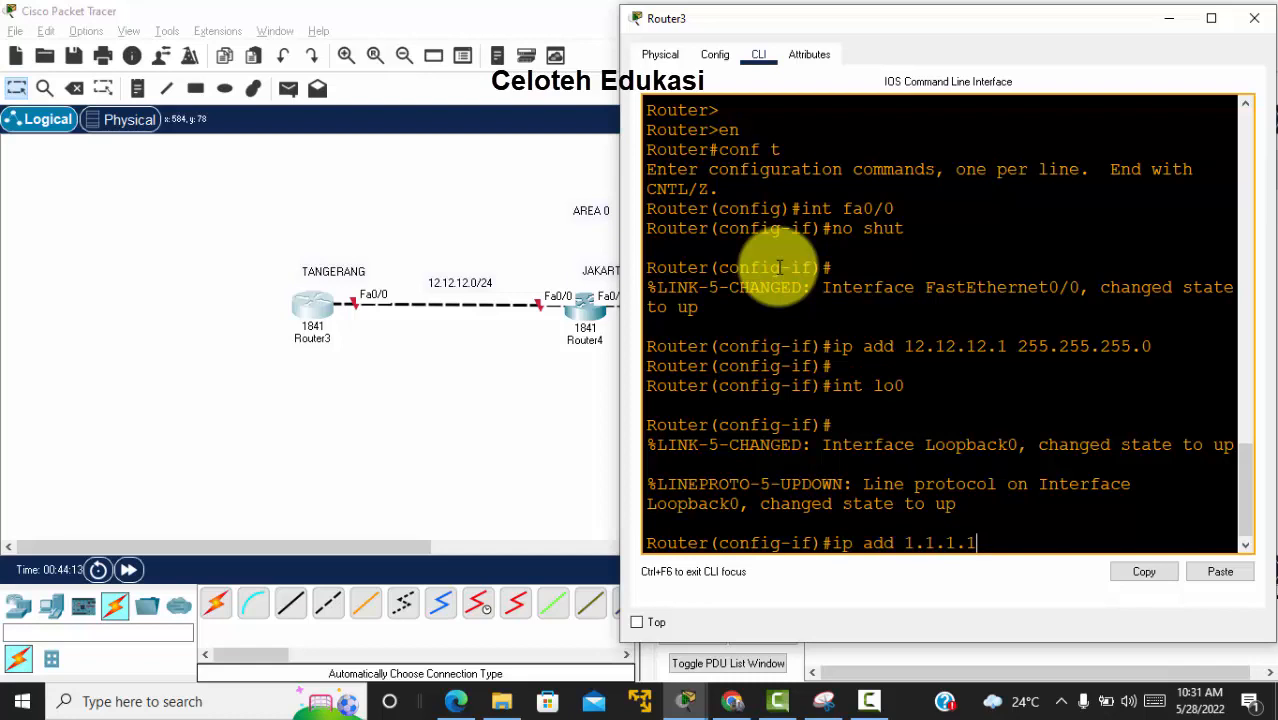
{"action": "type", "text": " 255.255.255.255"}
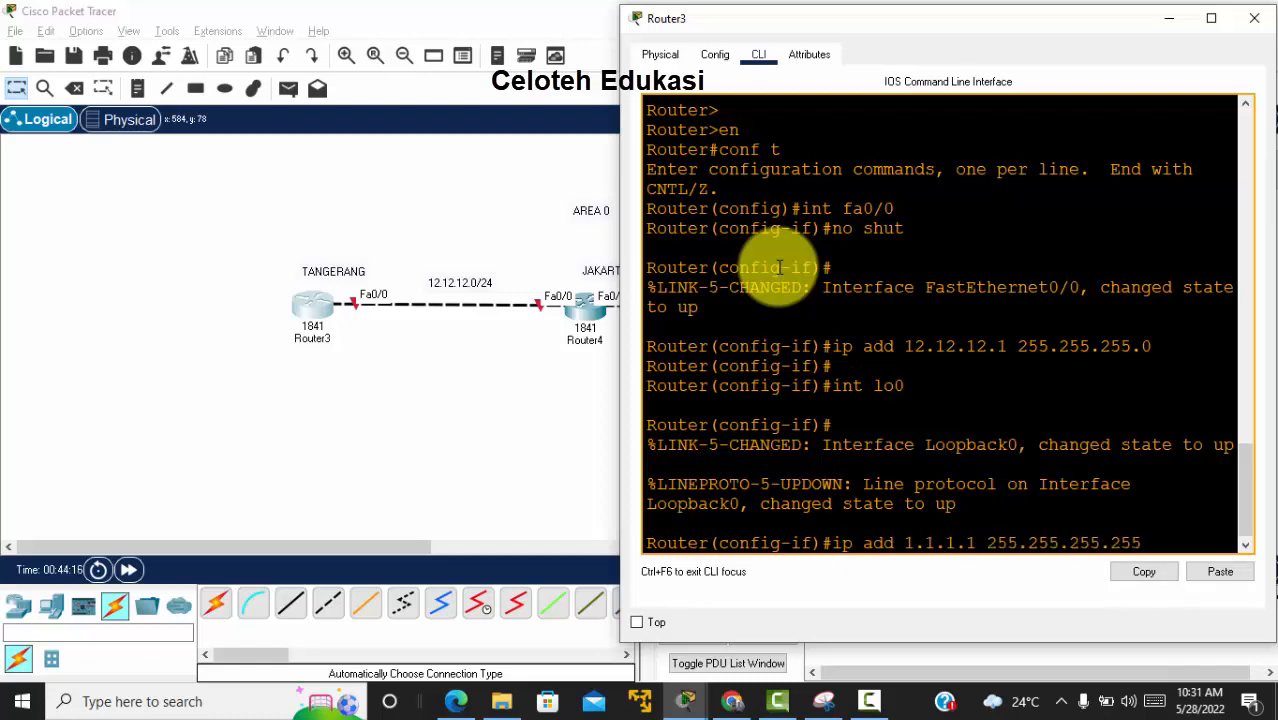
{"action": "key", "text": "Return"}
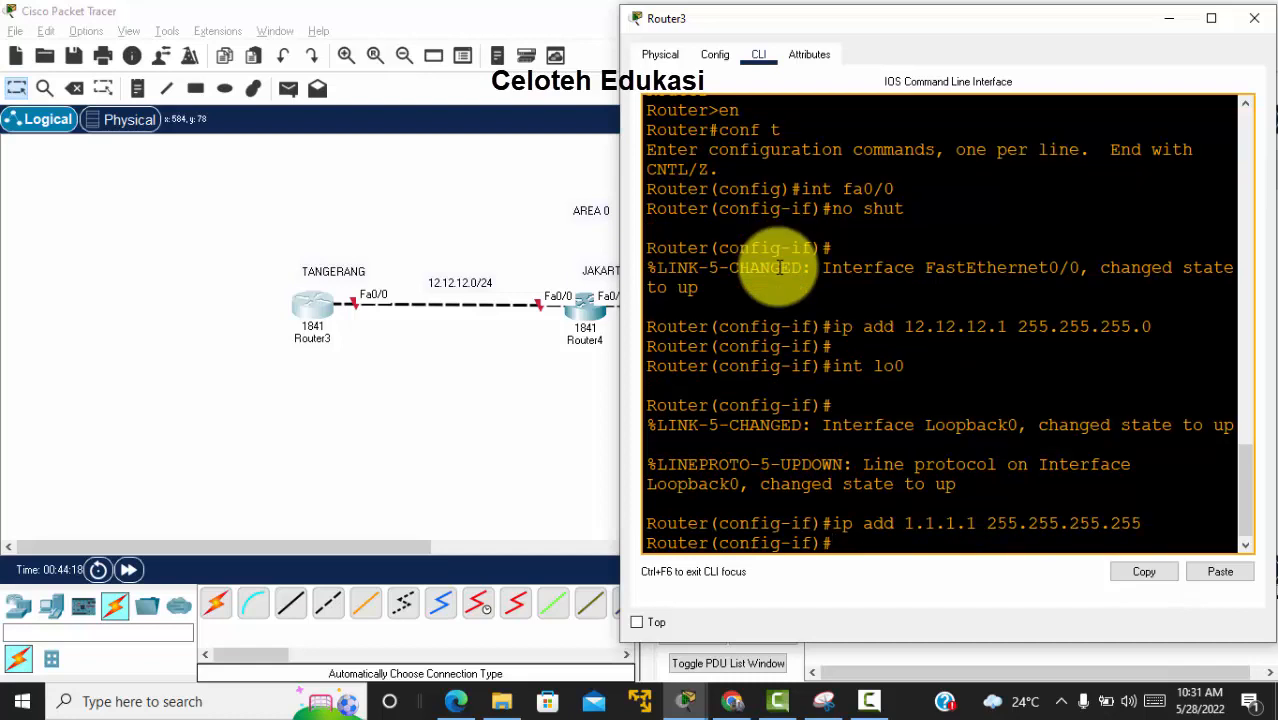
{"action": "type", "text": "ex"}
{"action": "key", "text": "Return"}
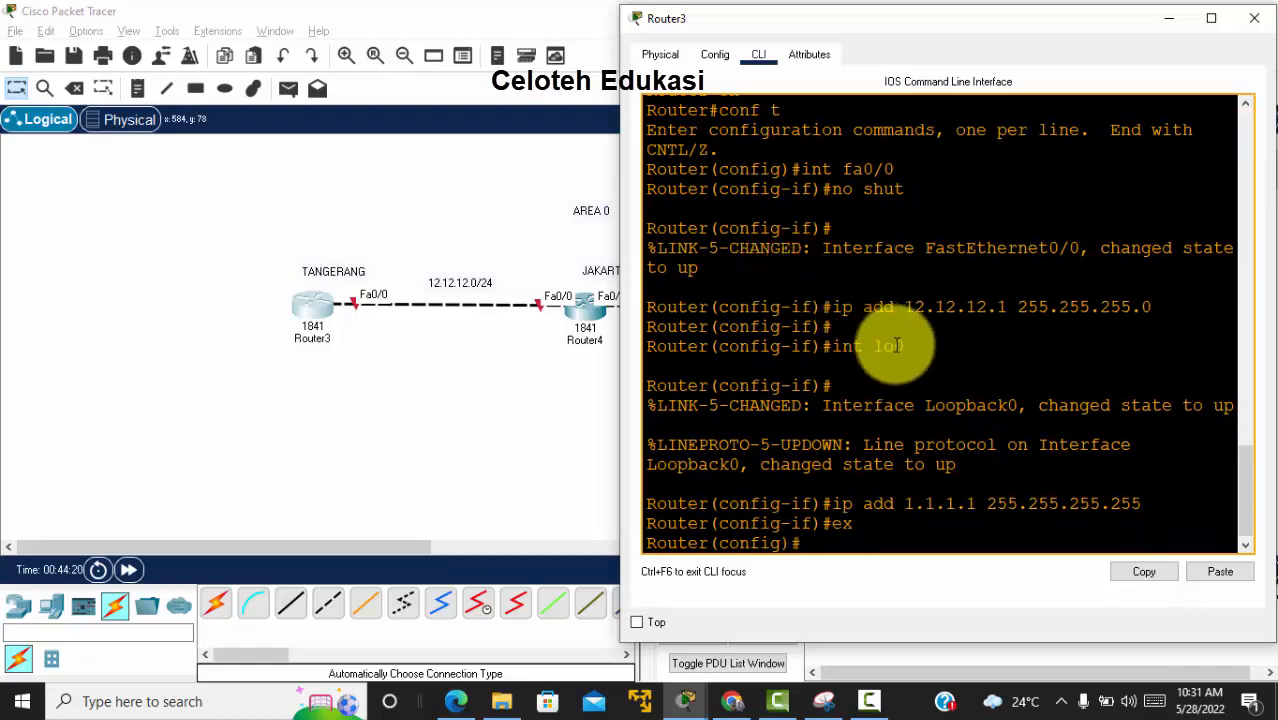
Review the entered loopback interface and IP address commands in Router3's command-line output.
{"action": "left_click_drag", "start_coordinate": [830, 346], "coordinate": [907, 351]}
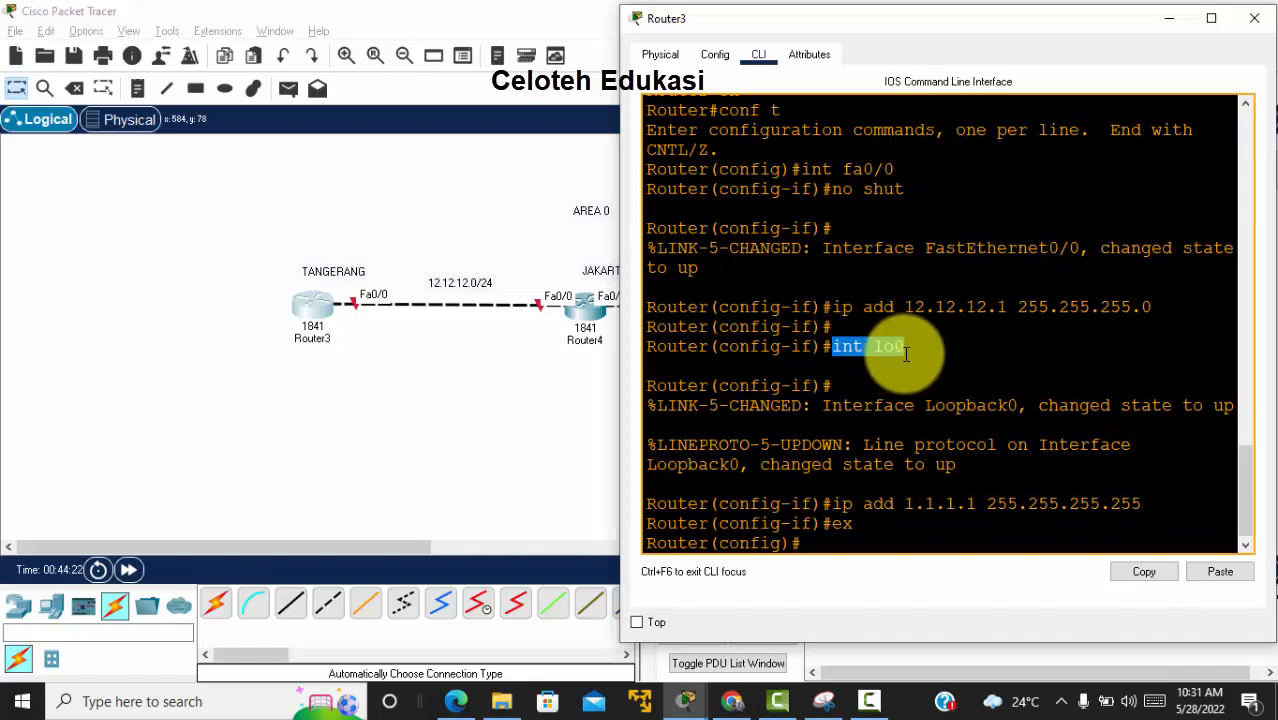
{"action": "left_click", "coordinate": [810, 543]}
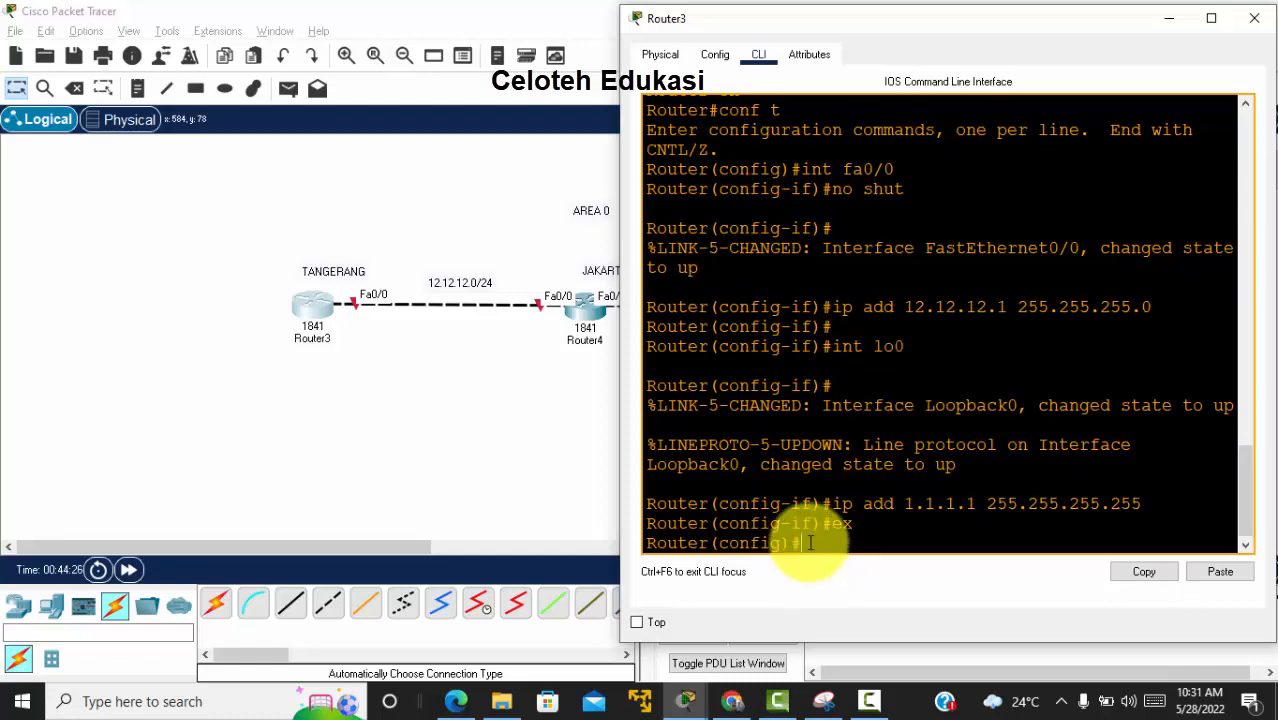
{"action": "left_click_drag", "start_coordinate": [811, 543], "coordinate": [789, 543]}
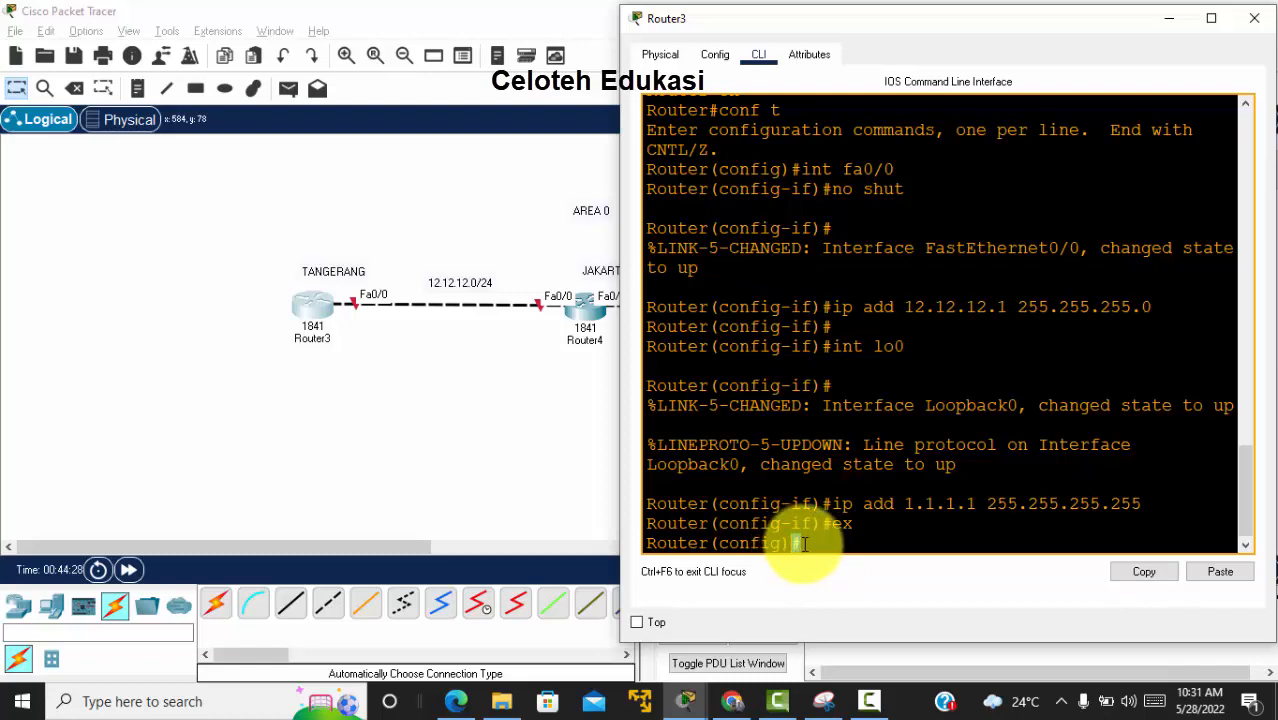
{"action": "left_click", "coordinate": [808, 544]}
{"action": "left_click_drag", "start_coordinate": [833, 505], "coordinate": [975, 508]}
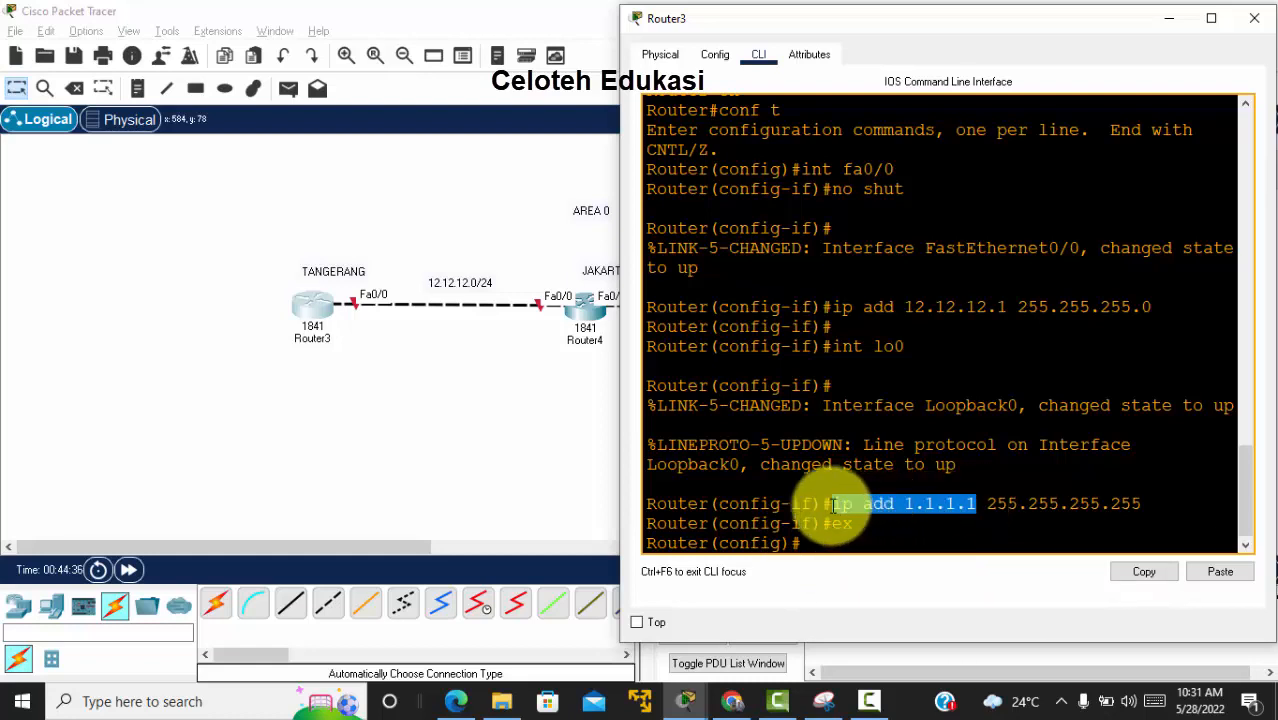
{"action": "left_click_drag", "start_coordinate": [833, 505], "coordinate": [975, 507]}
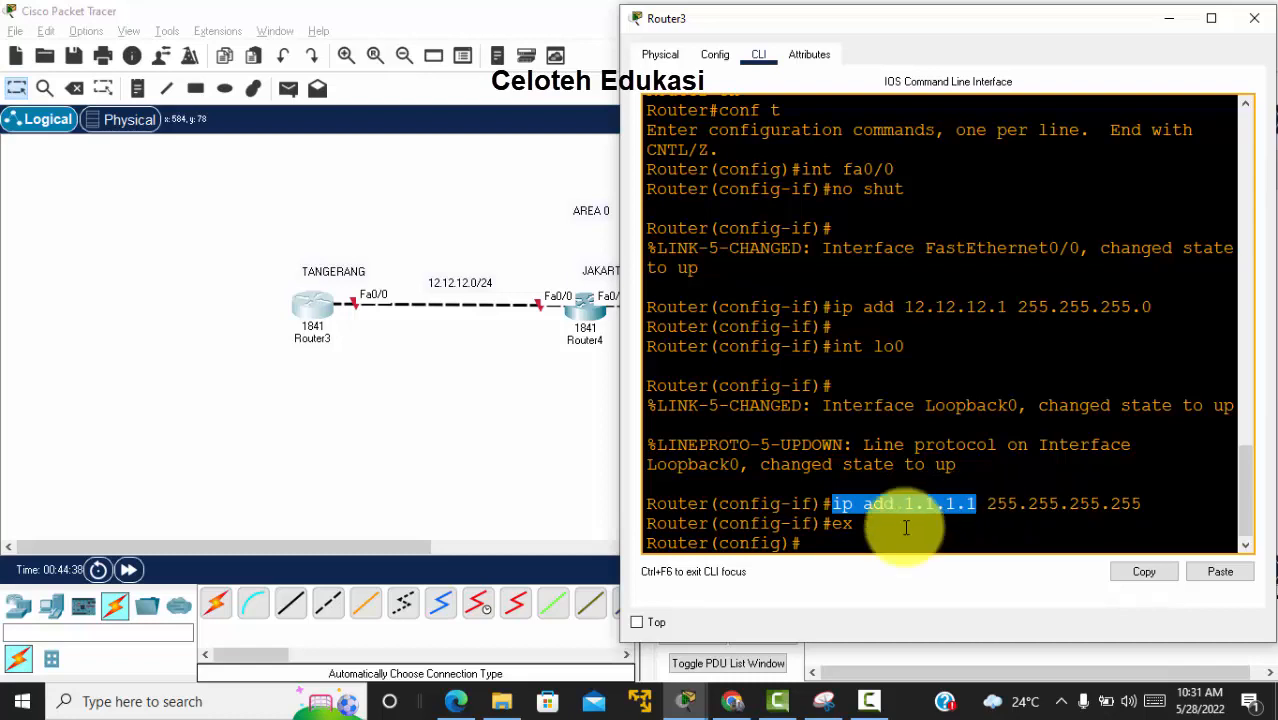
Start OSPF routing process 1 on Router3 with router ospf 1.
{"action": "left_click", "coordinate": [840, 540]}
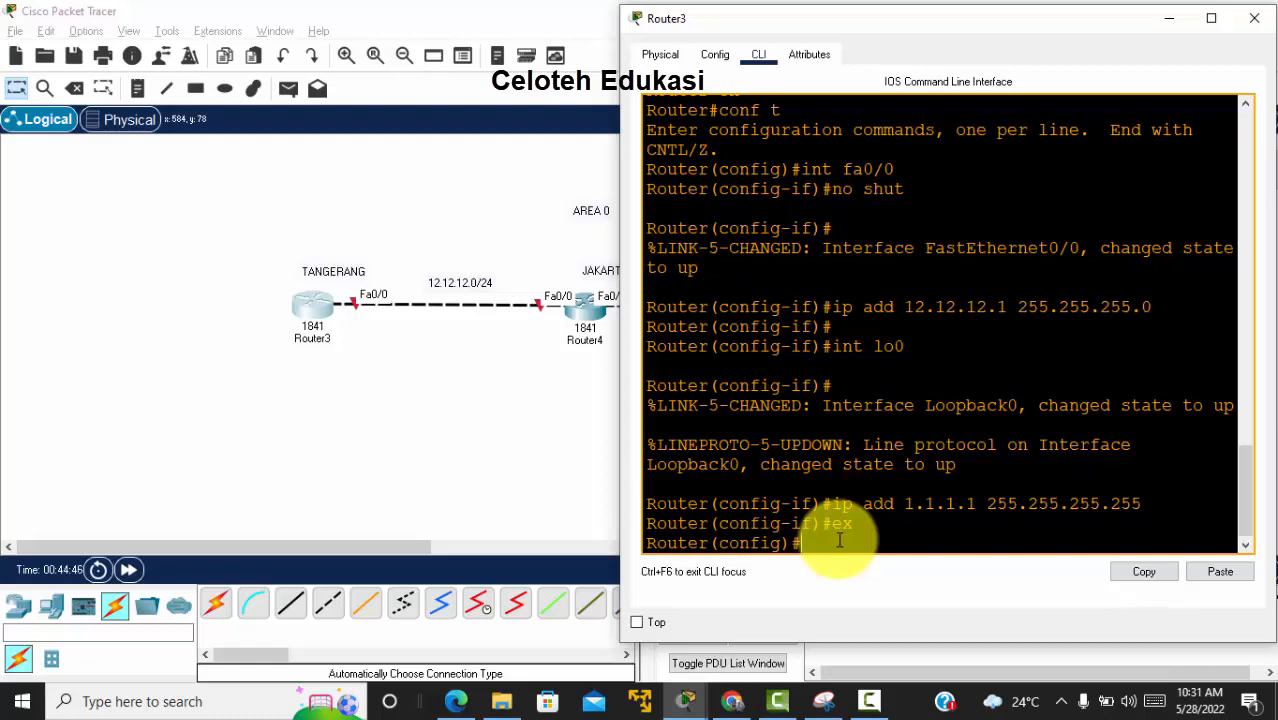
{"action": "type", "text": "router ospf 1"}
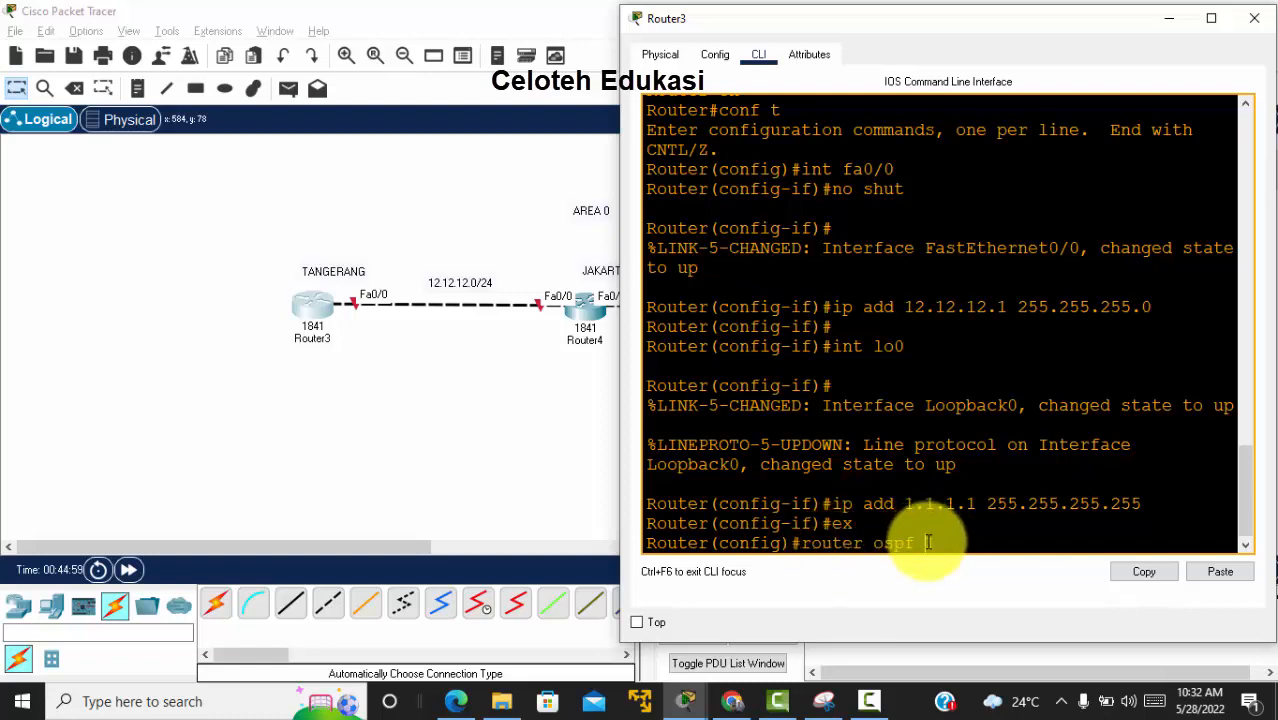
{"action": "left_click_drag", "start_coordinate": [924, 543], "coordinate": [948, 545]}
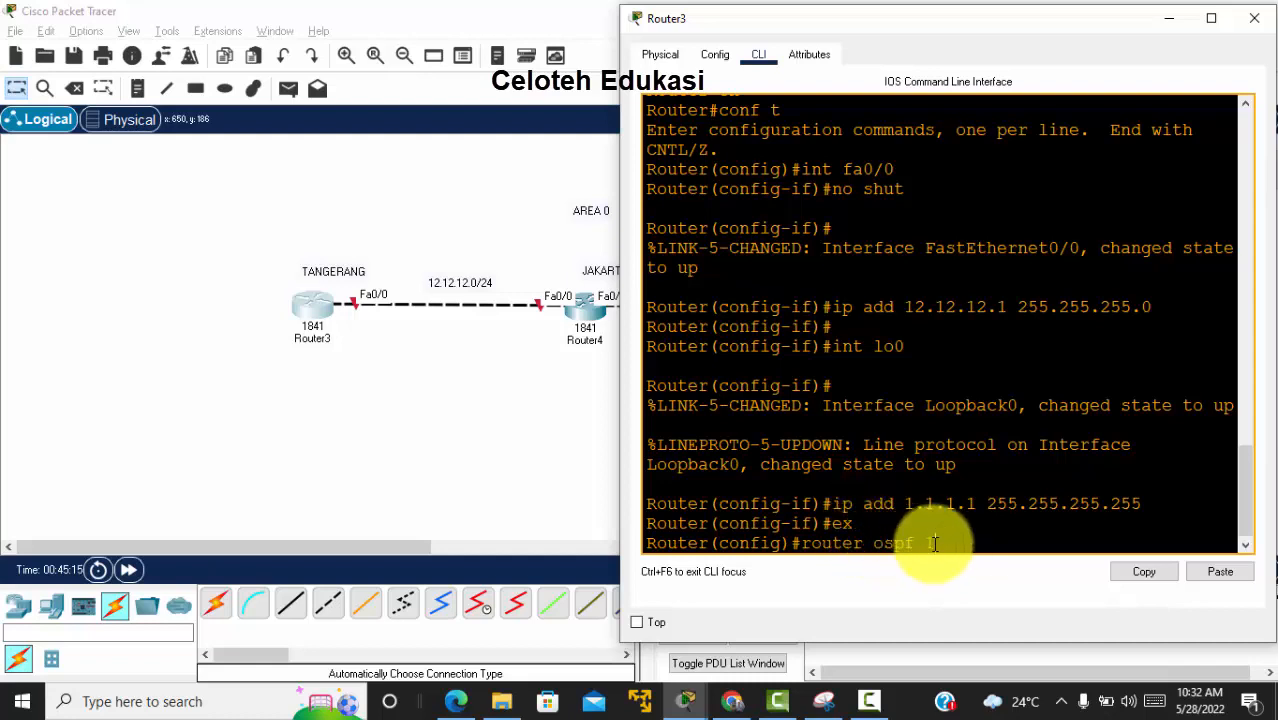
{"action": "key", "text": "Return"}
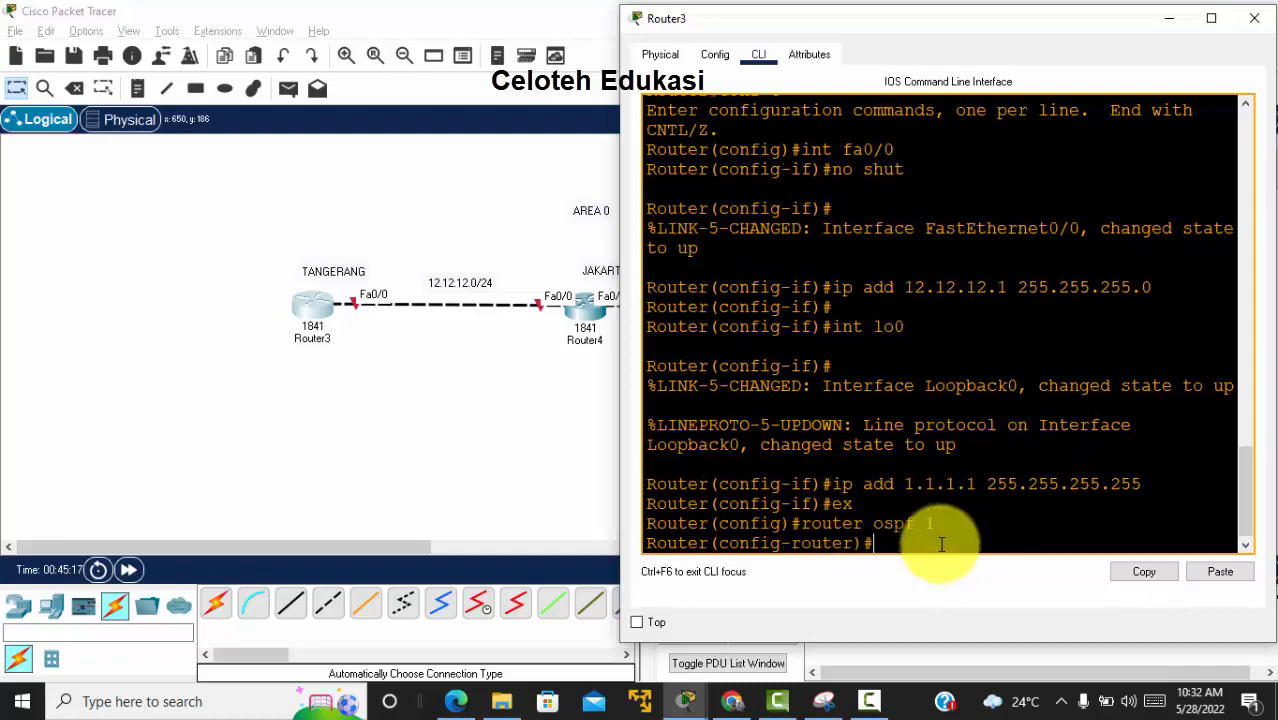
Advertise network 12.12.12.0 with wildcard mask 0.0.0.255 in area 0 of Router3's OSPF process.
{"action": "type", "text": "network"}
{"action": "type", "text": "12.12.12.0"}
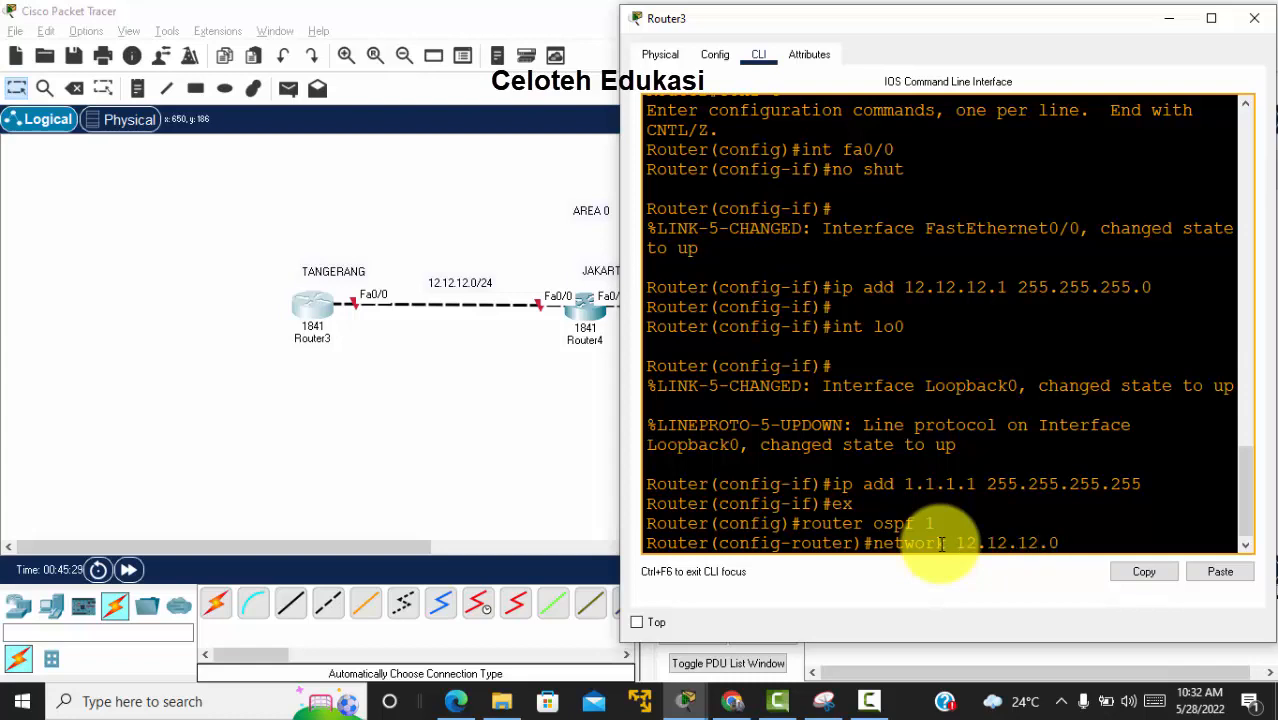
{"action": "type", "text": " 0.0.0."}
{"action": "type", "text": "255"}
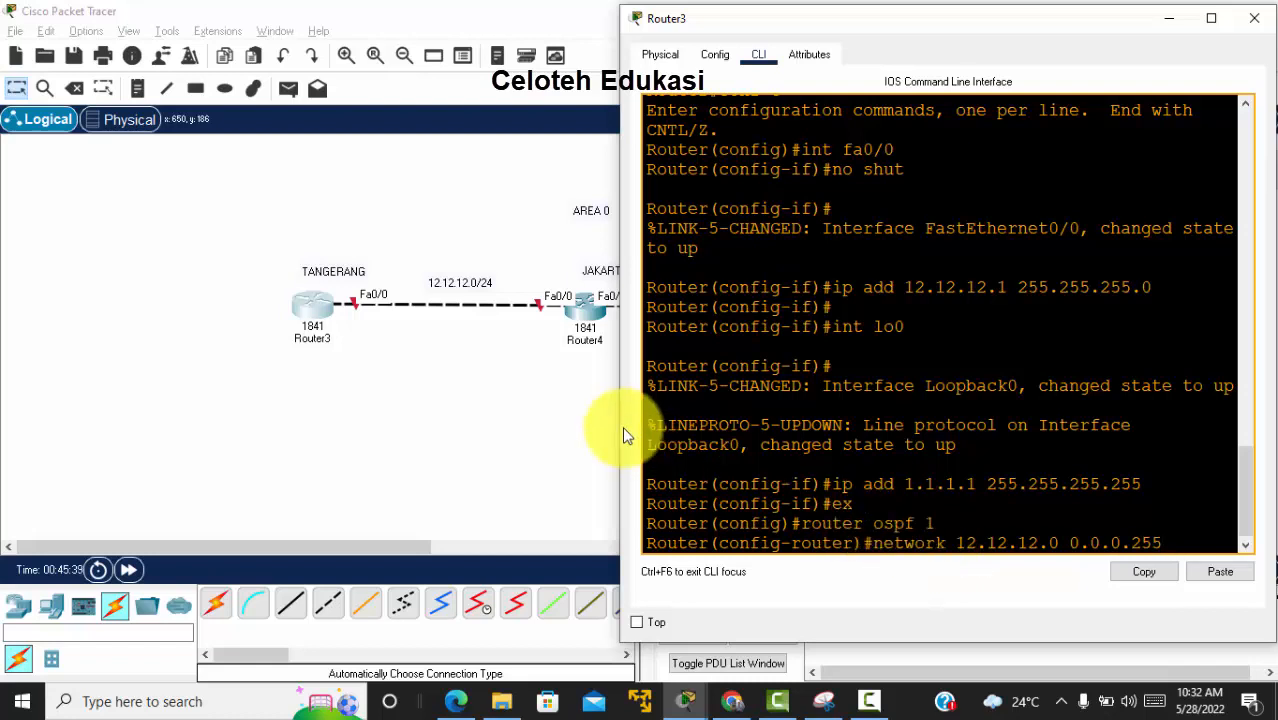
{"action": "left_click_drag", "start_coordinate": [619, 426], "coordinate": [508, 441]}
{"action": "type", "text": "a"}
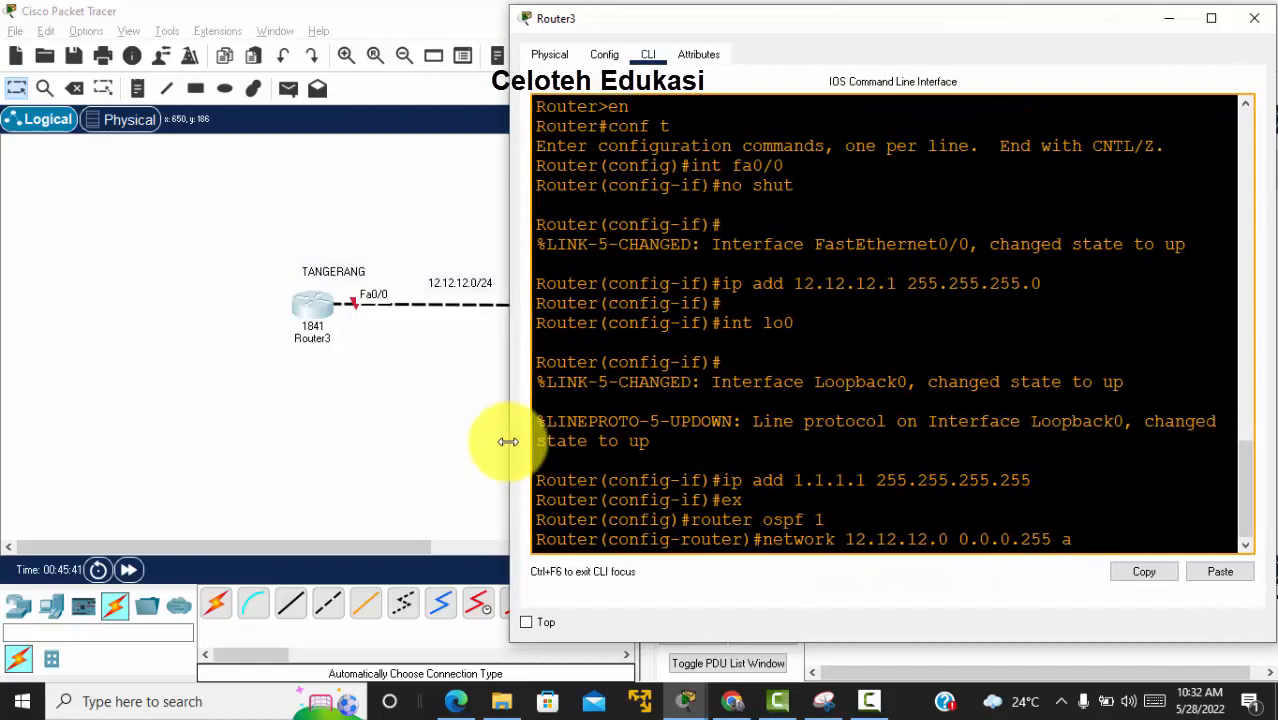
{"action": "type", "text": "rea 0"}
{"action": "key", "text": "Return"}
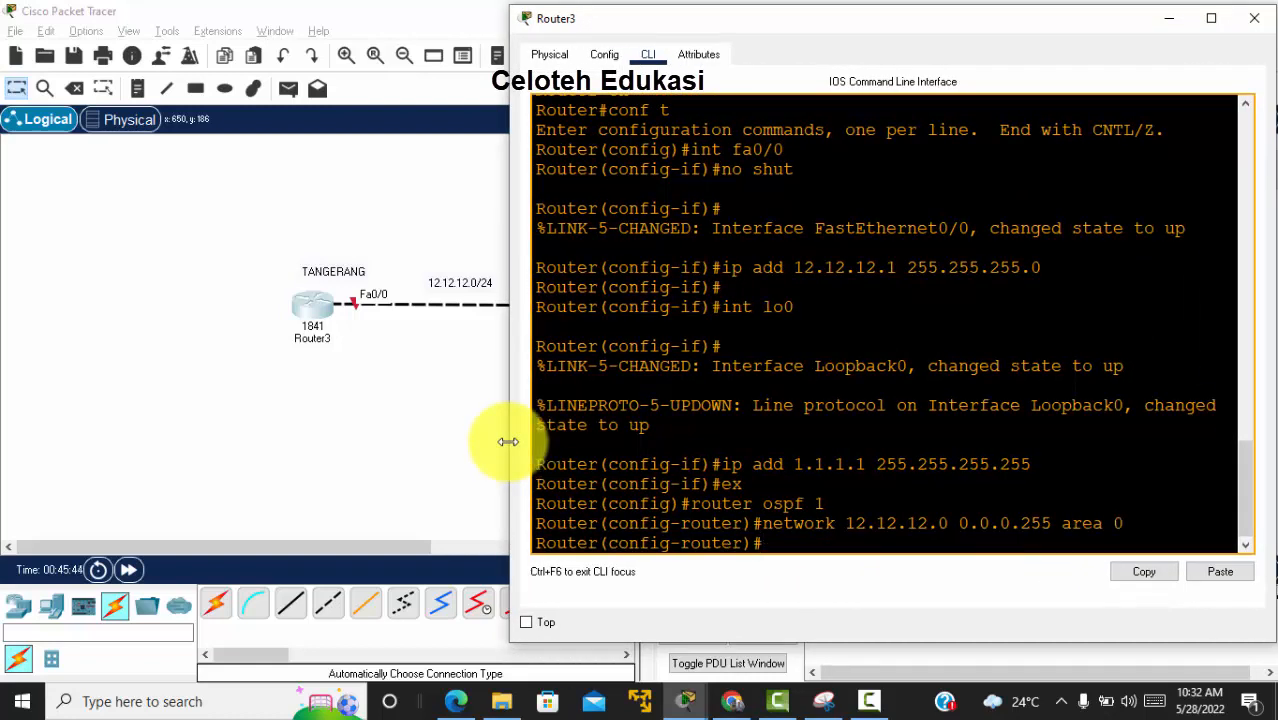
Advertise Router3's loopback network 1.1.1.1 with wildcard mask 0.0.0.0 in OSPF area 0.
{"action": "type", "text": "network 1.1.1."}
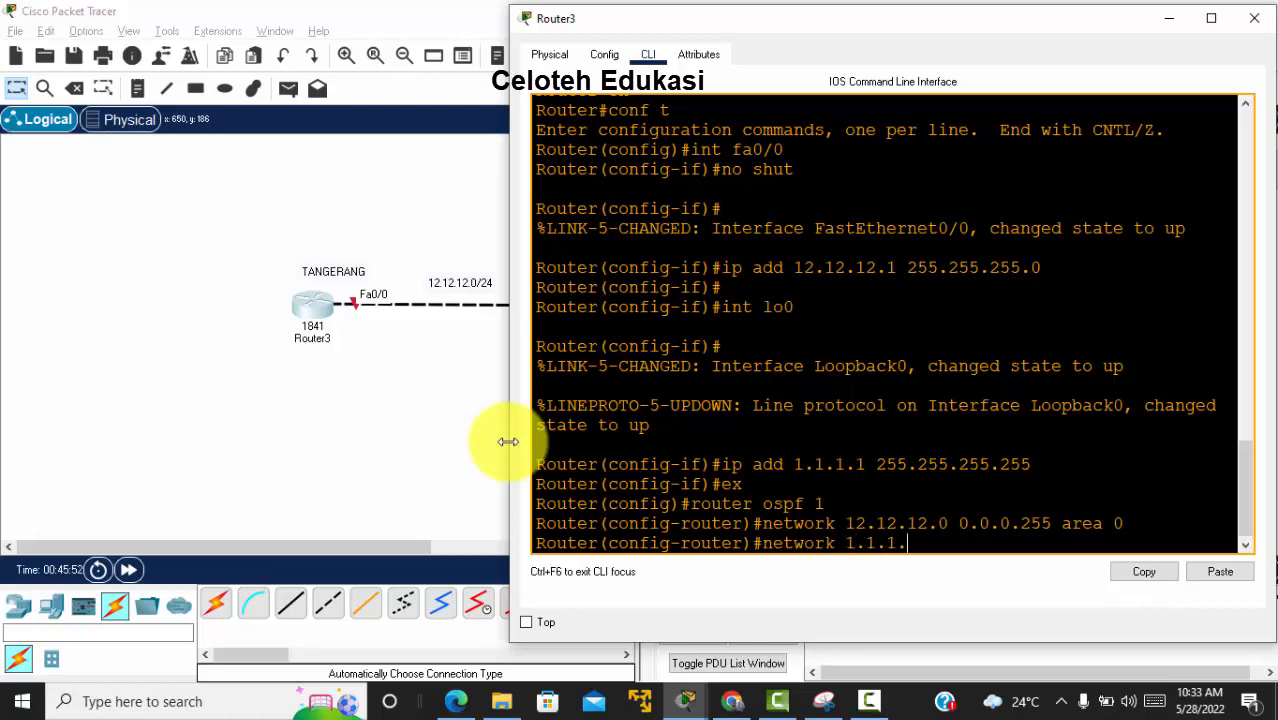
{"action": "type", "text": "1 0.0.0.0"}
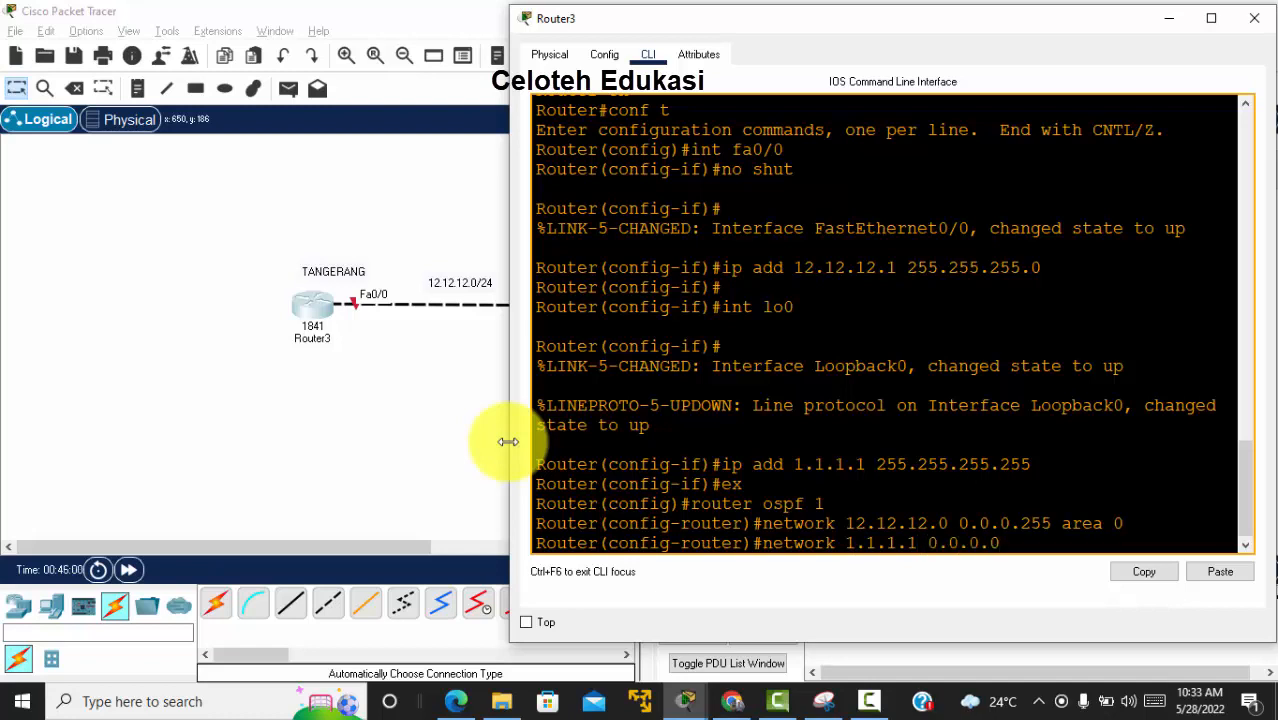
{"action": "type", "text": " area 0"}
{"action": "key", "text": "Return"}
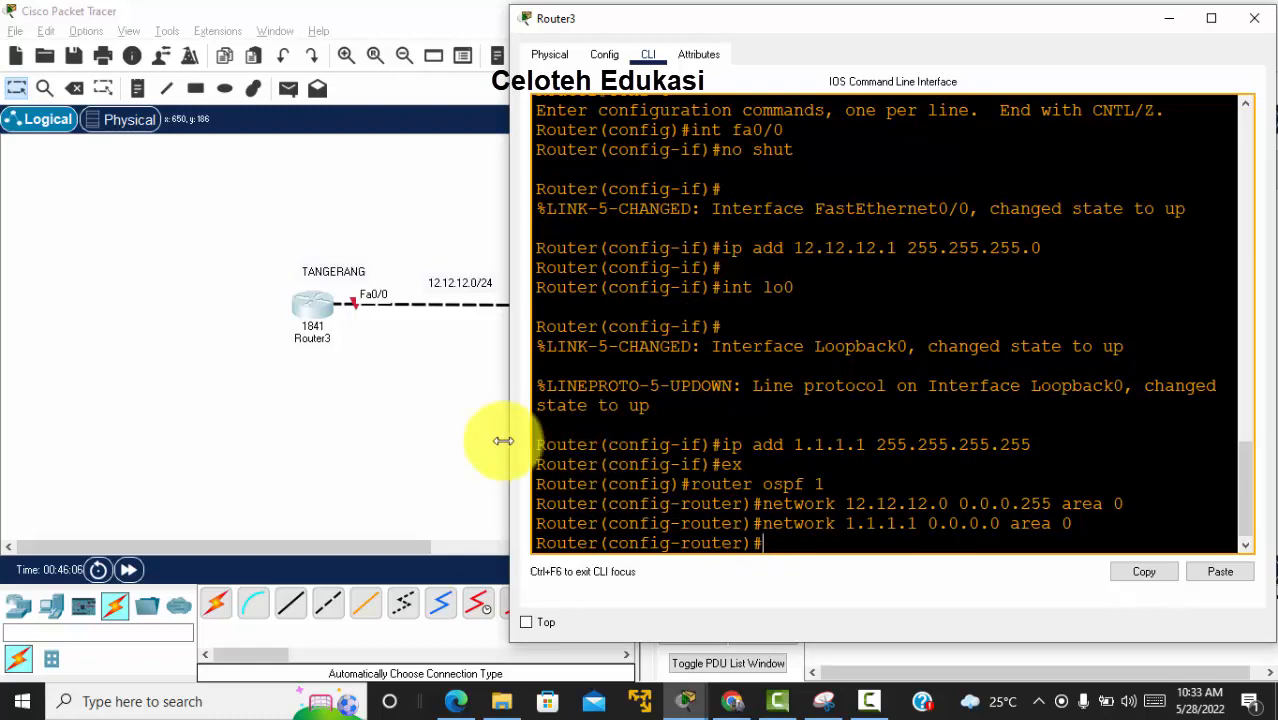
Open the command line of Router4 (Jakarta) and answer no to the initial configuration dialog.
{"action": "left_click", "coordinate": [437, 407]}
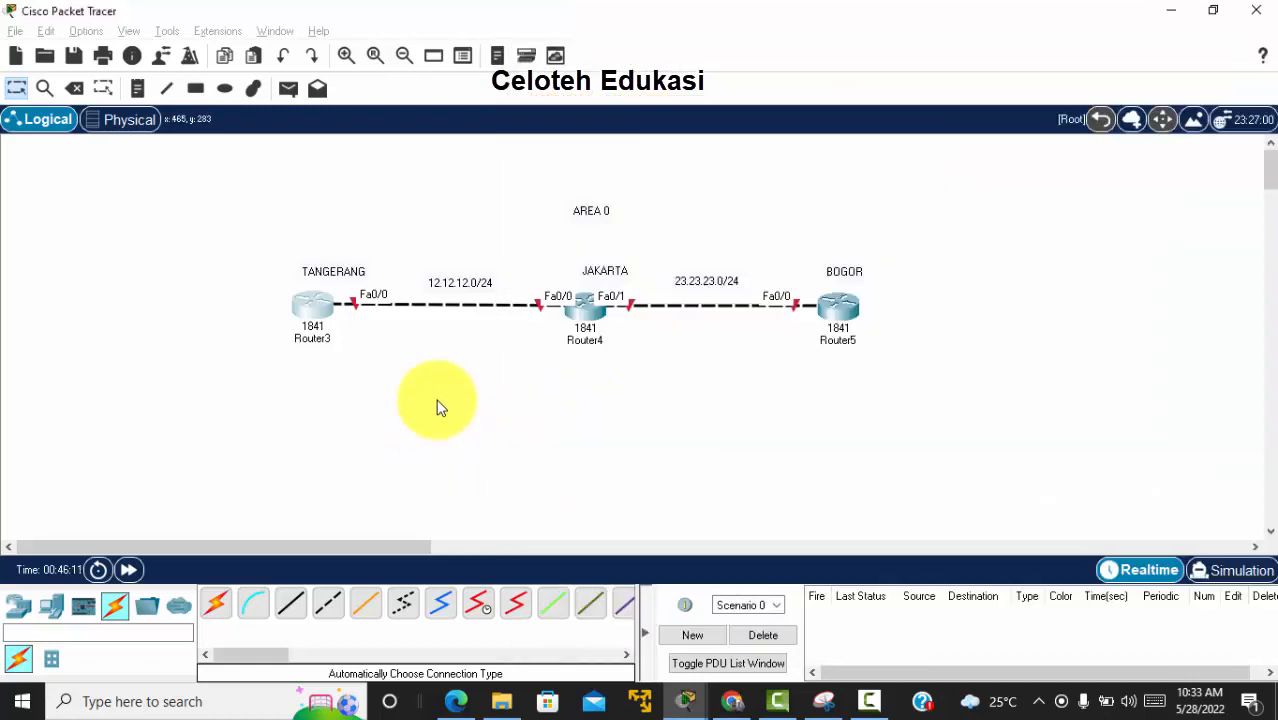
{"action": "left_click", "coordinate": [587, 310]}
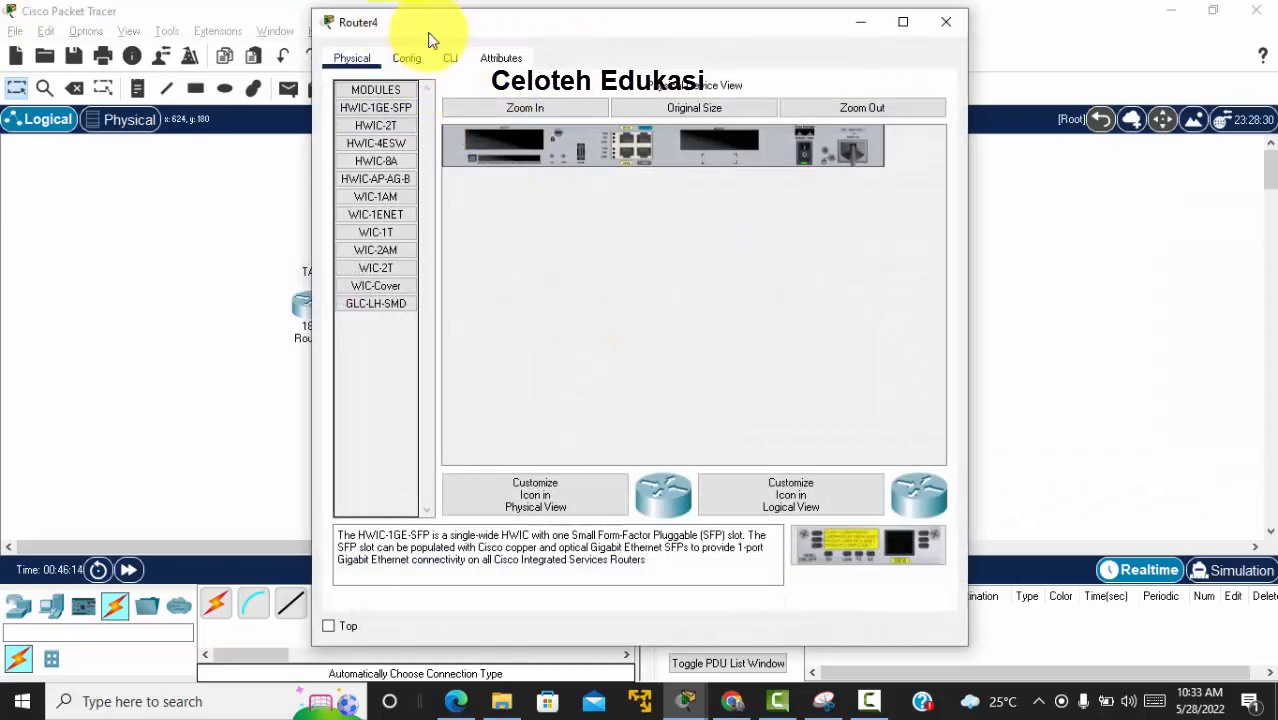
{"action": "left_click_drag", "start_coordinate": [434, 37], "coordinate": [829, 37]}
{"action": "left_click", "coordinate": [831, 63]}
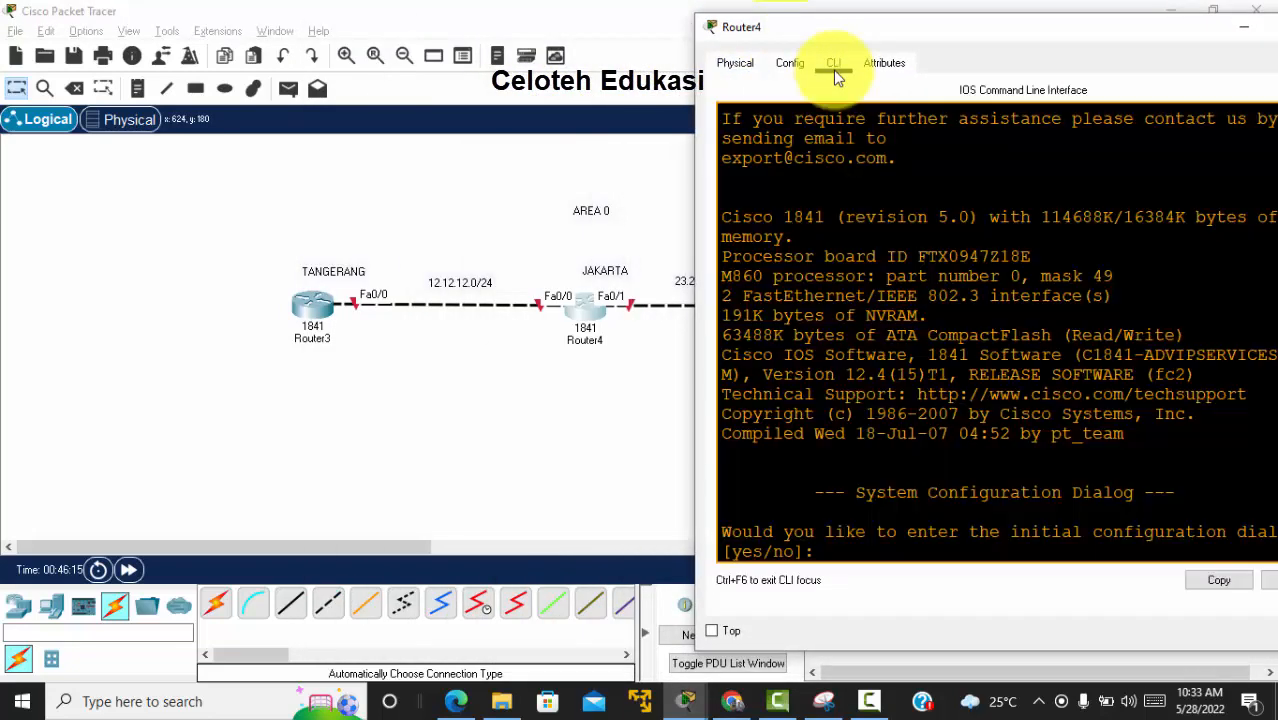
{"action": "type", "text": "no"}
{"action": "key", "text": "Return"}
{"action": "key", "text": "Return"}
{"action": "key", "text": "Return"}
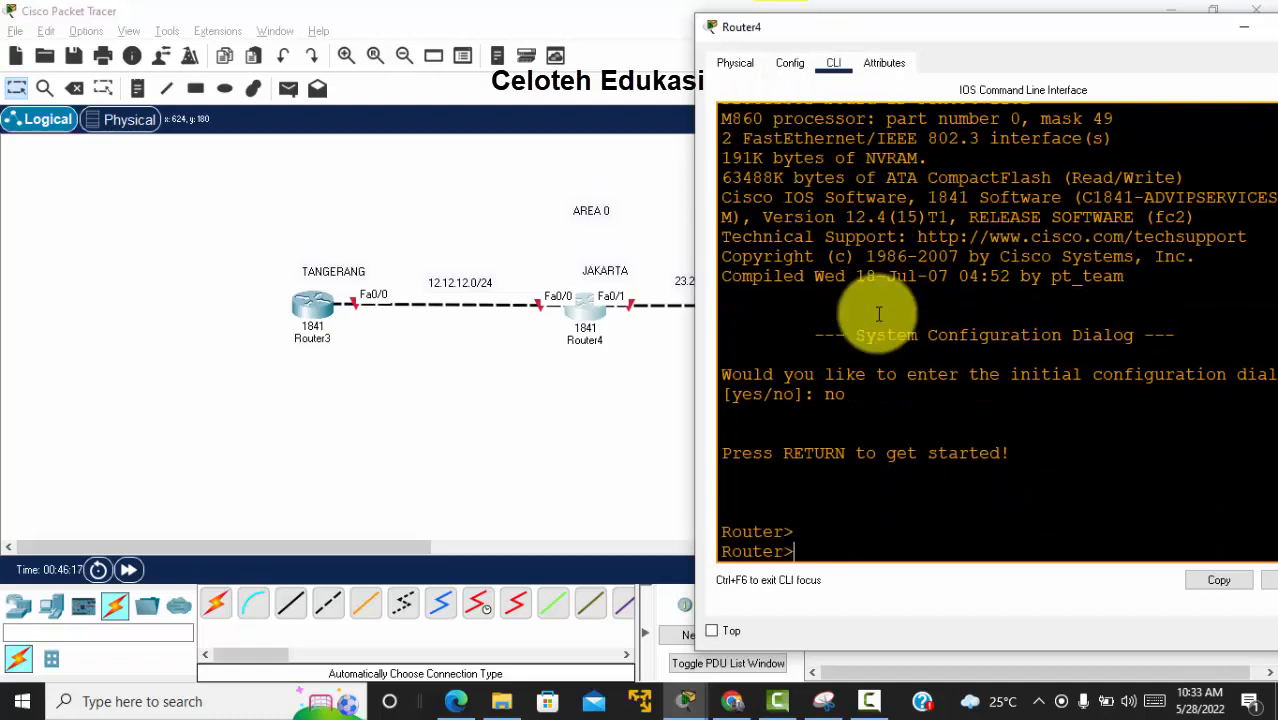
Enter privileged mode on Router4 with en, and enter global configuration mode with conf t.
{"action": "type", "text": "en"}
{"action": "key", "text": "Return"}
{"action": "type", "text": "conf t"}
{"action": "key", "text": "Return"}
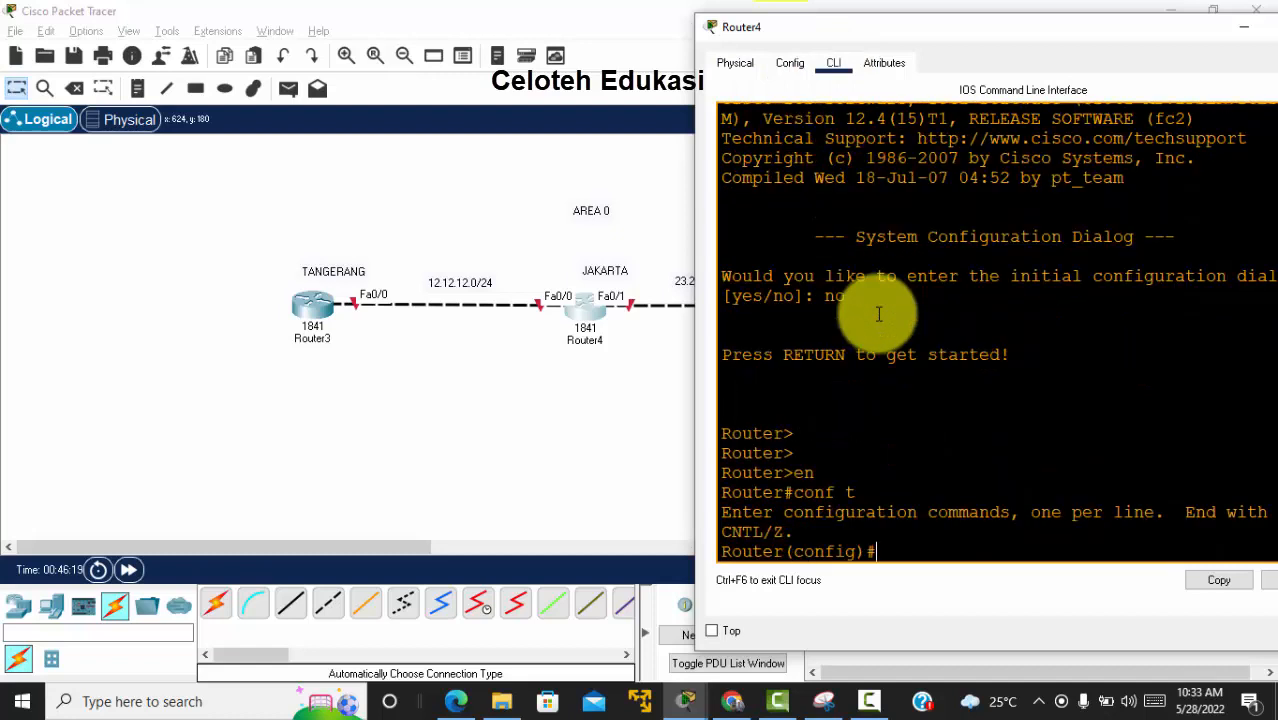
Enable Router4's interface fa0/0 with no shut and assign it 12.12.12.2 with mask 255.255.255.0.
{"action": "type", "text": "int fa0"}
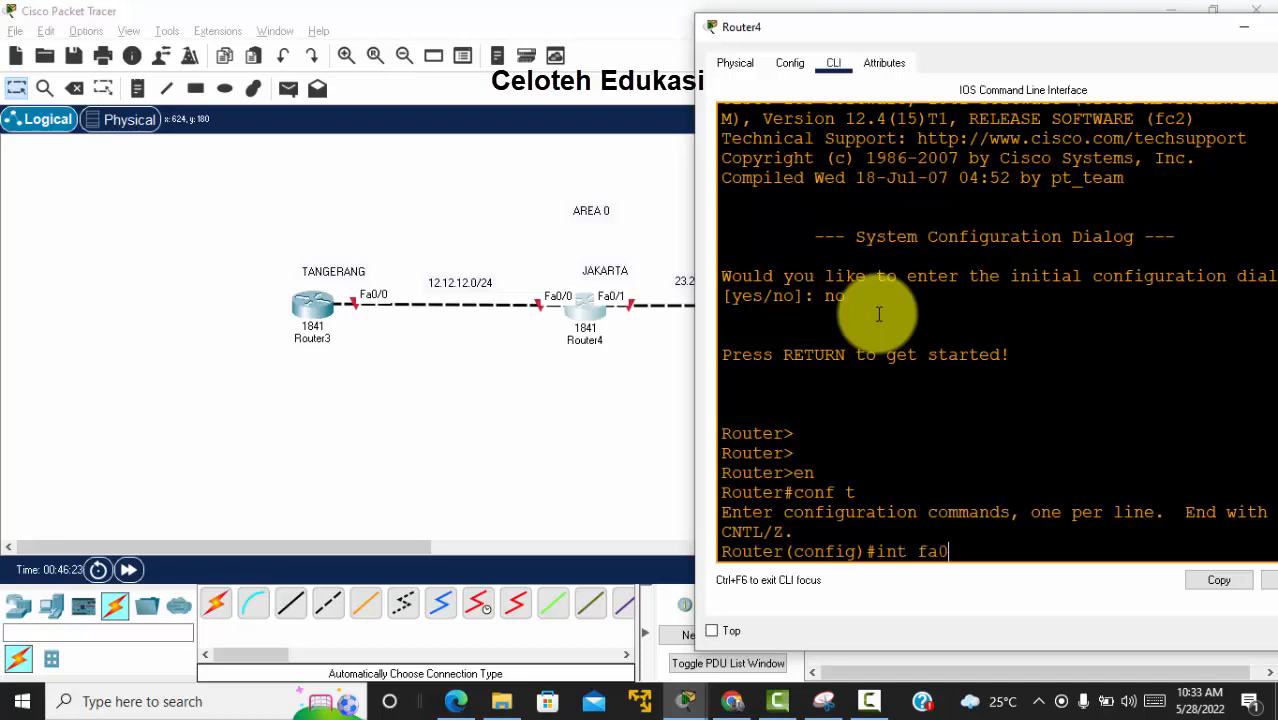
{"action": "type", "text": "/0"}
{"action": "key", "text": "Return"}
{"action": "type", "text": "no shut"}
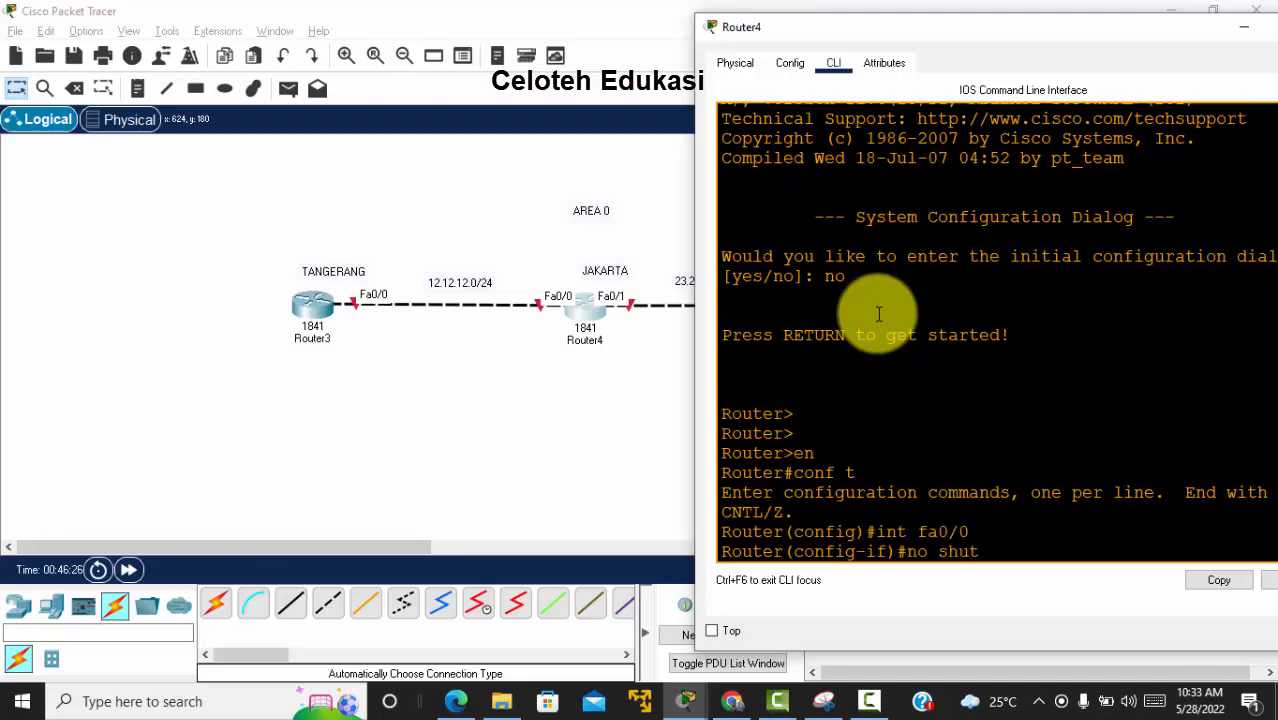
{"action": "key", "text": "Return"}
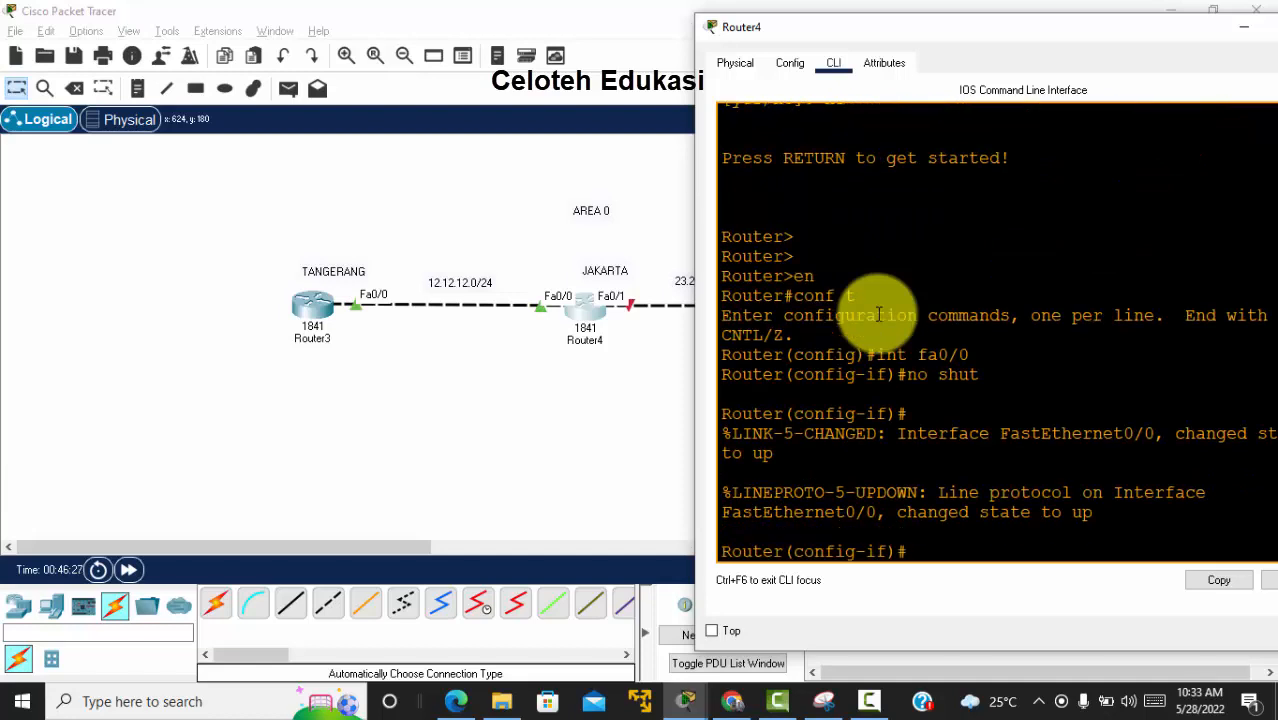
{"action": "type", "text": "ip add 12.12.12.2 "}
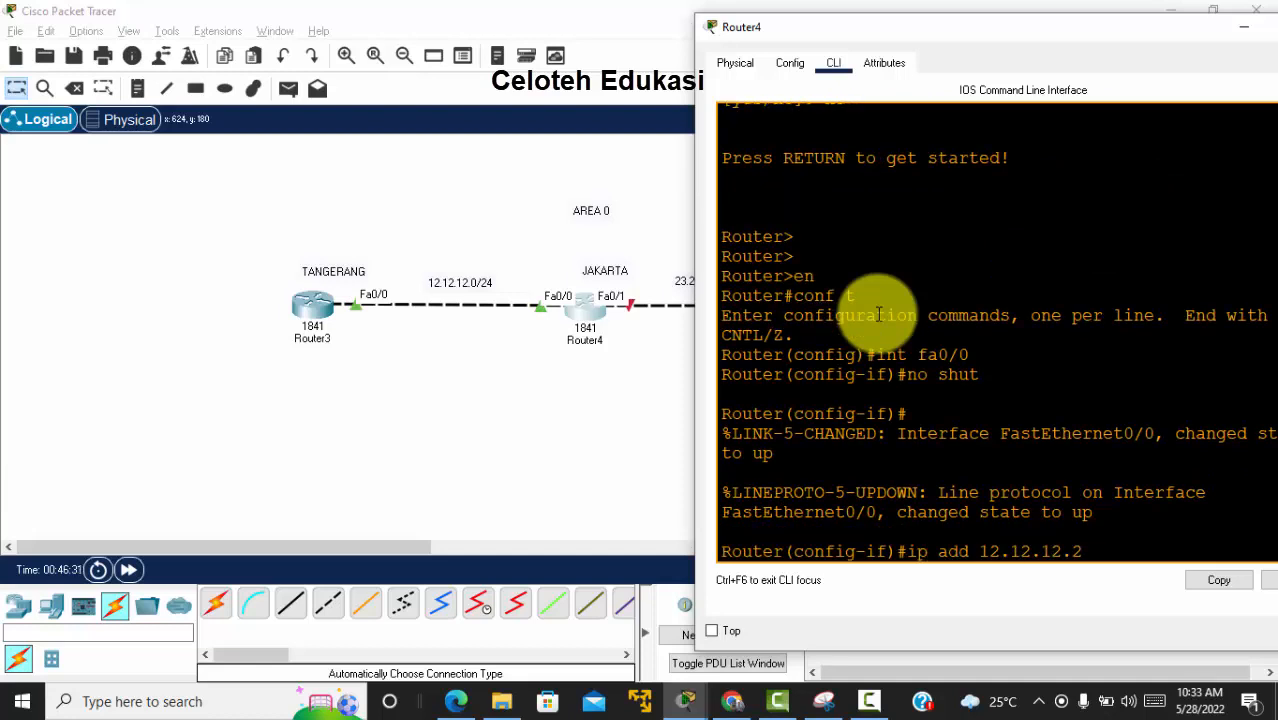
{"action": "type", "text": "255.255"}
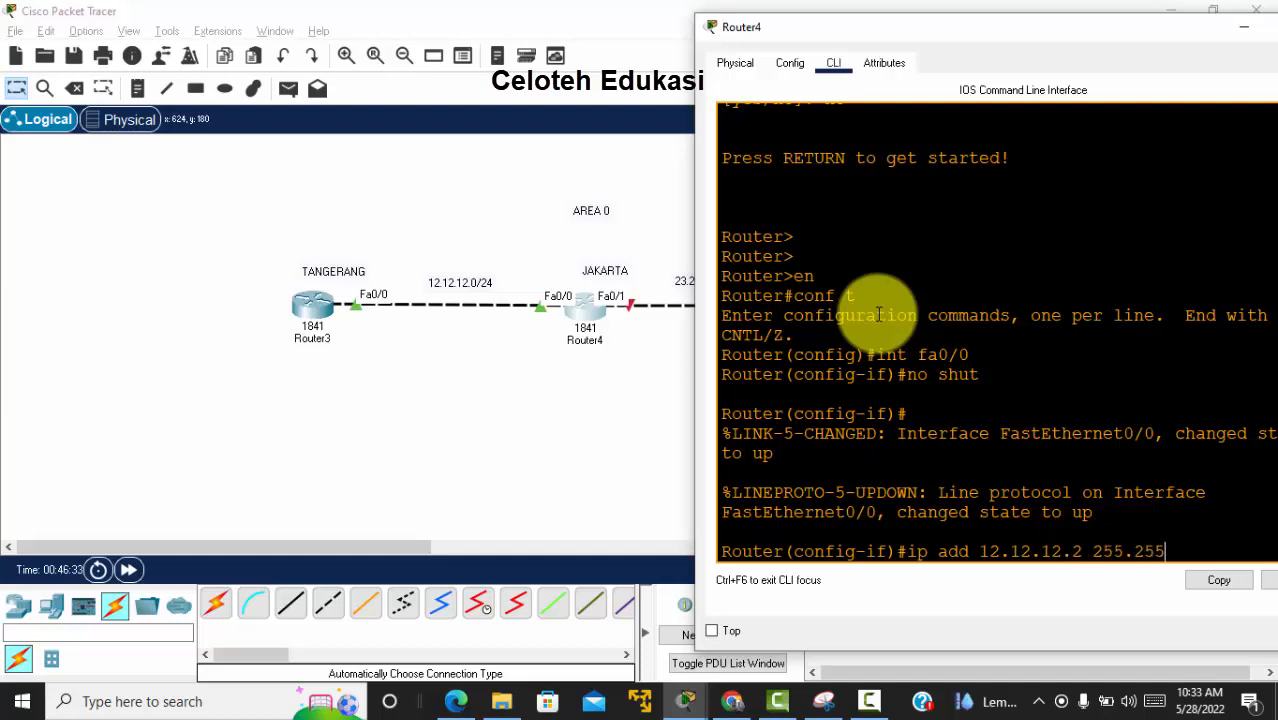
{"action": "type", "text": ".255.0"}
{"action": "key", "text": "Return"}
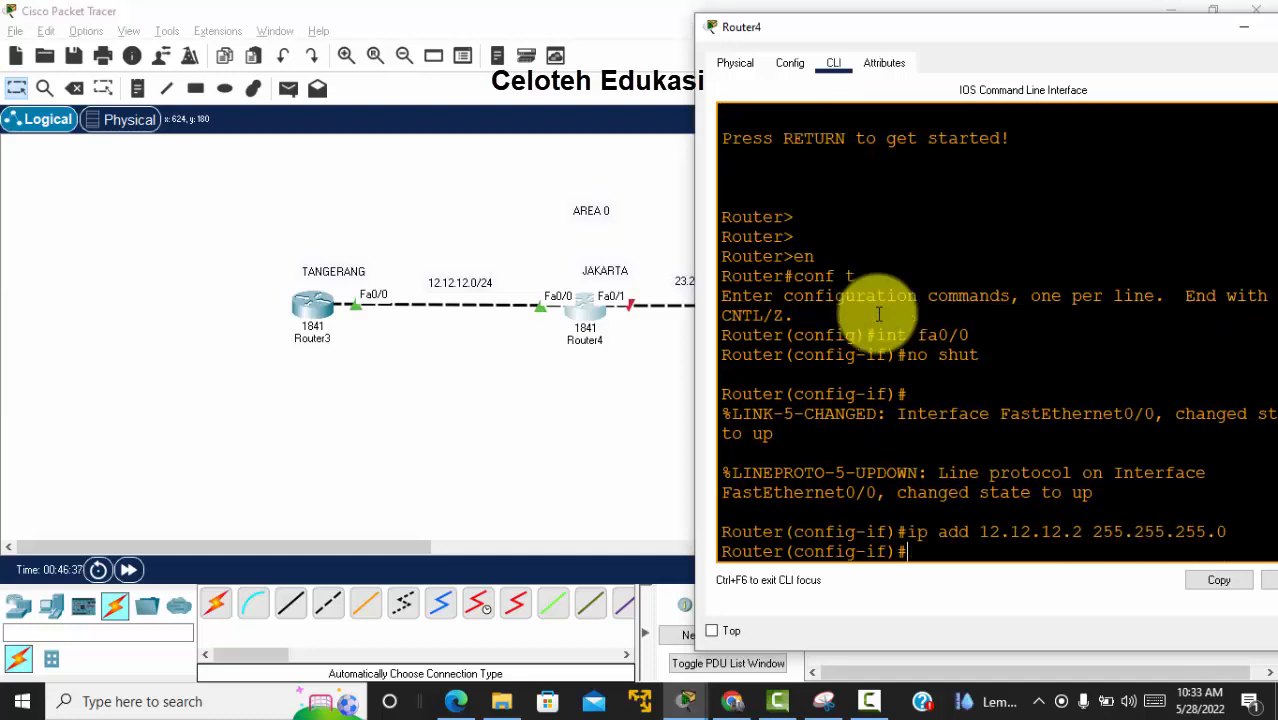
Enable Router4's interface fa0/1 with no shut and assign it 23.23.23.2 with mask 255.255.255.0.
{"action": "type", "text": "int fa0/1"}
{"action": "key", "text": "Return"}
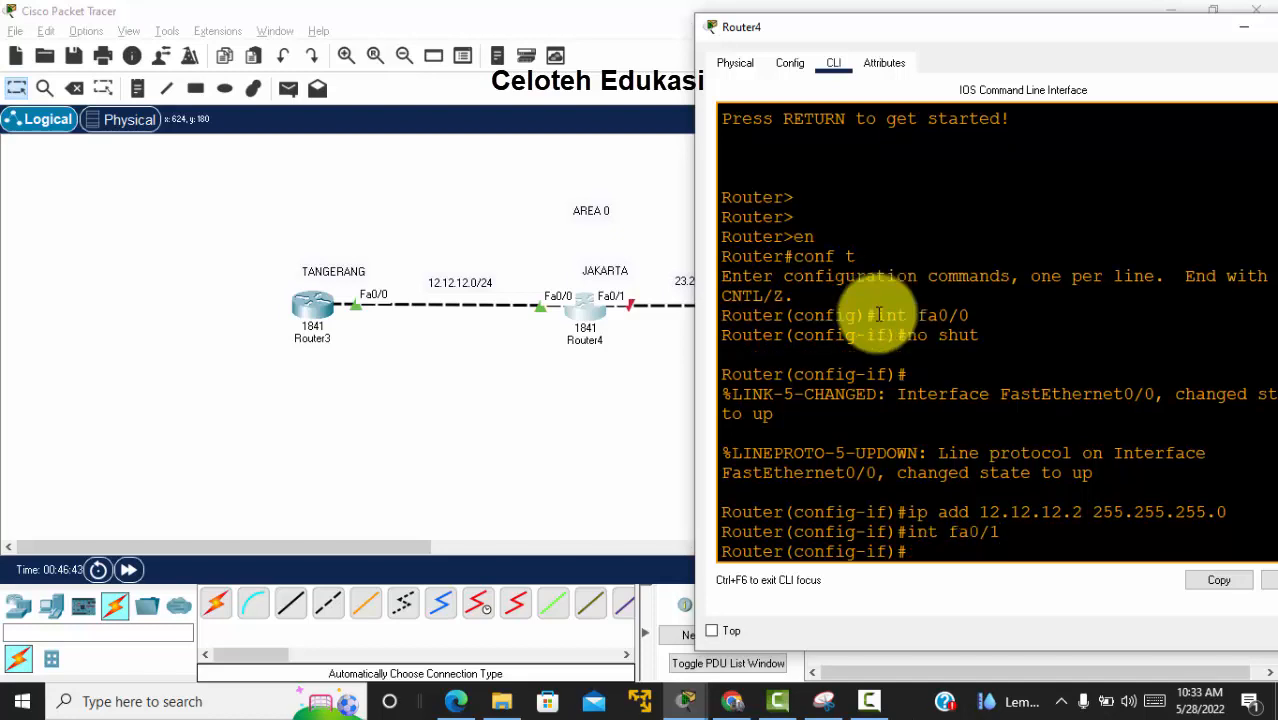
{"action": "type", "text": "no shut"}
{"action": "key", "text": "Return"}
{"action": "type", "text": "ip"}
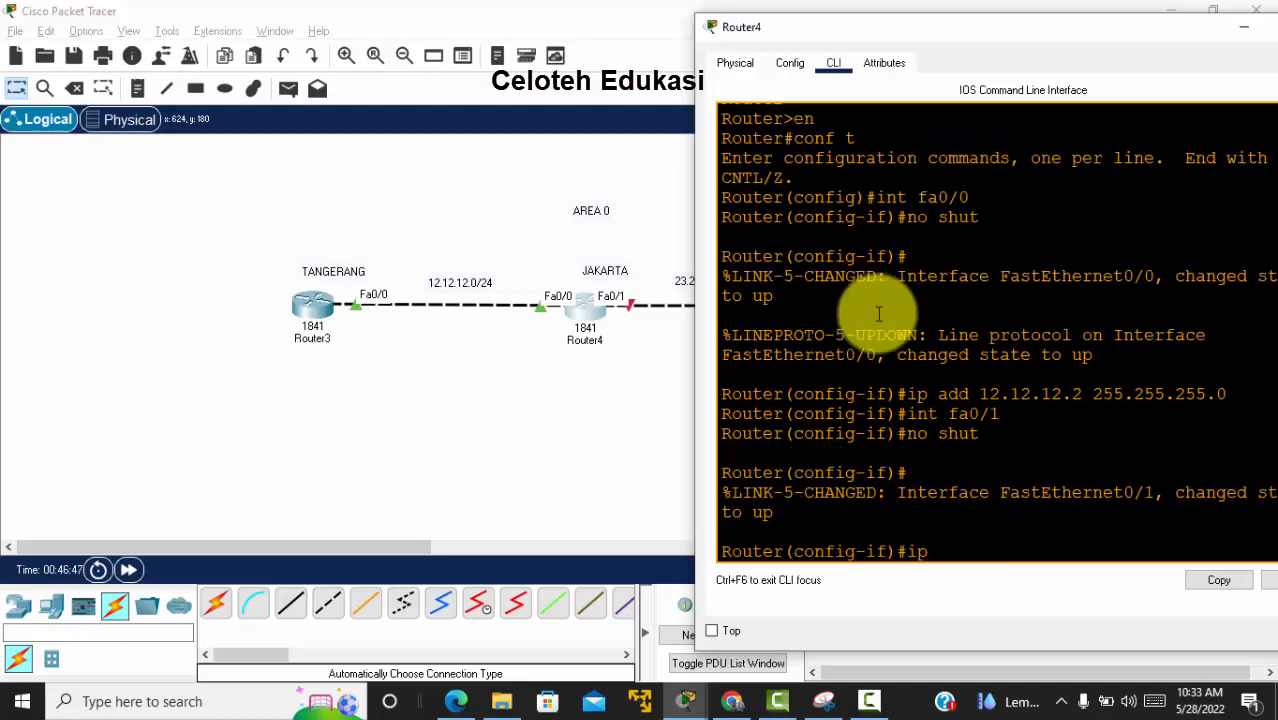
{"action": "type", "text": " add 233.2"}
{"action": "key", "text": "BackSpace"}
{"action": "key", "text": "BackSpace"}
{"action": "key", "text": "BackSpace"}
{"action": "type", "text": ".23.23.23.2"}
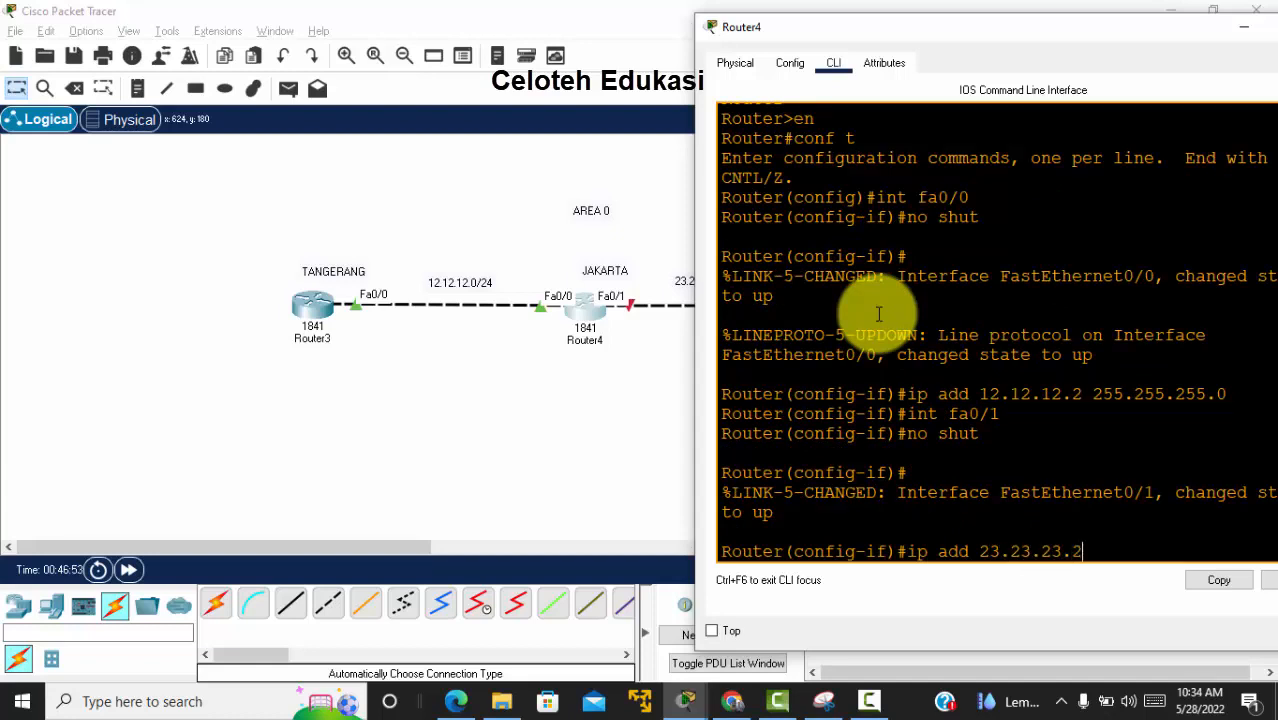
{"action": "type", "text": " 255.255.2"}
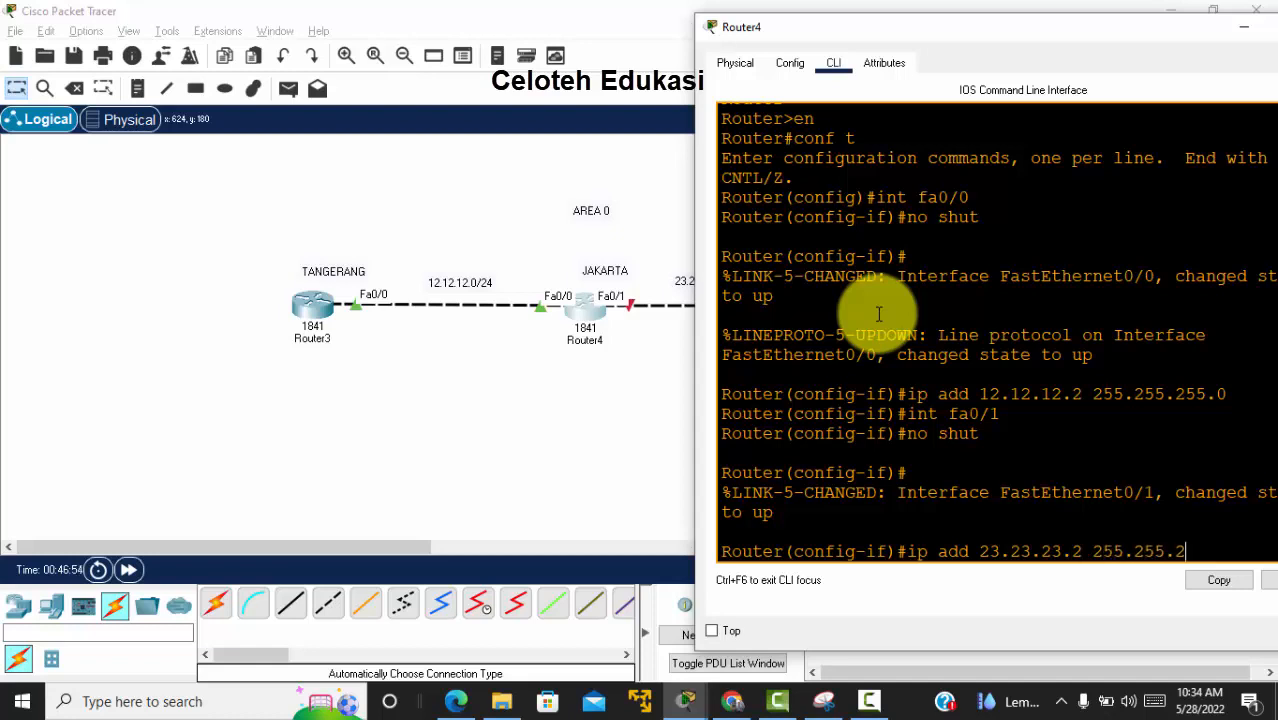
{"action": "type", "text": "55.0"}
{"action": "key", "text": "Return"}
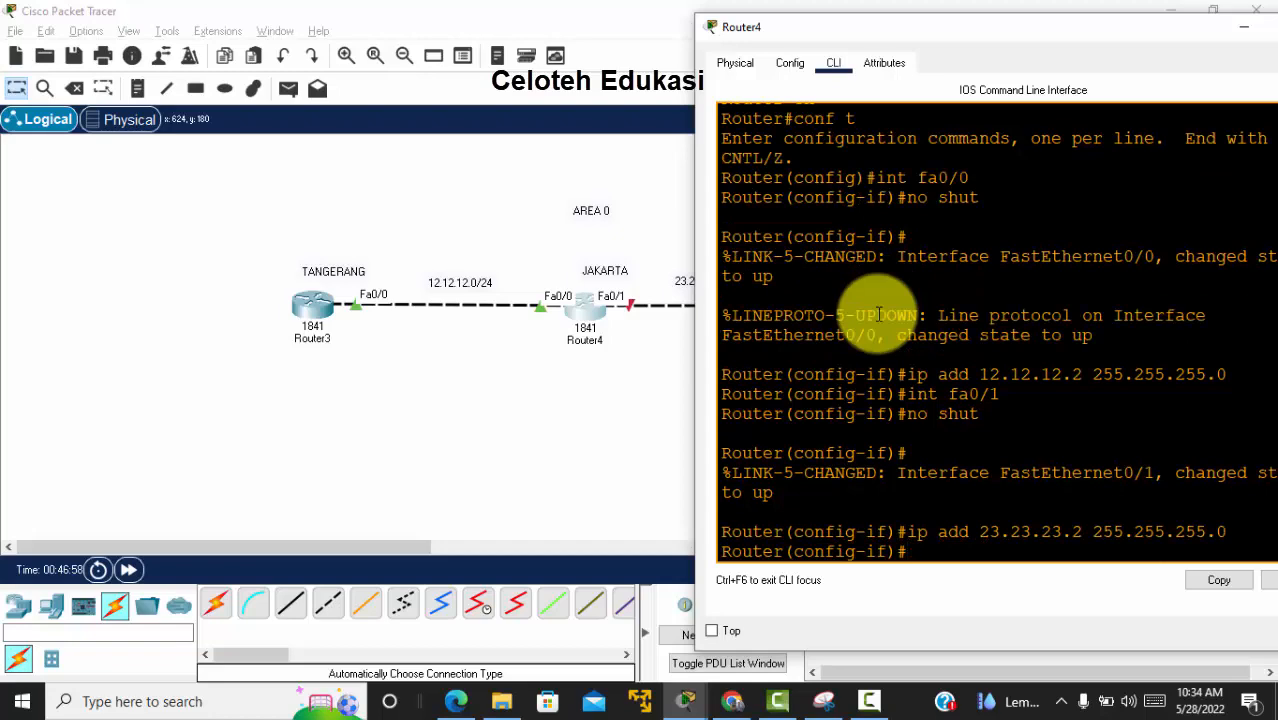
Create loopback interface lo0 on Router4 with address 2.2.2.2 and mask 255.255.255.255.
{"action": "type", "text": "int lo0"}
{"action": "key", "text": "Return"}
{"action": "key", "text": "Return"}
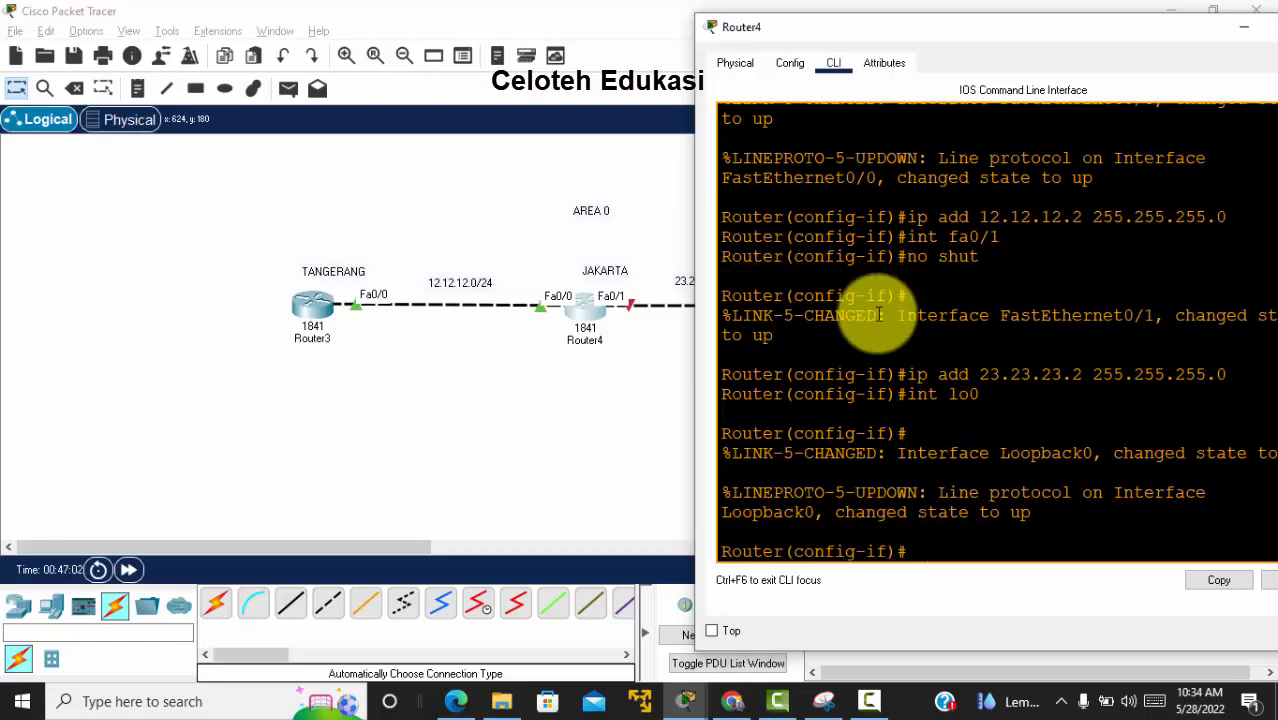
{"action": "type", "text": "ip add 2.2.2.2"}
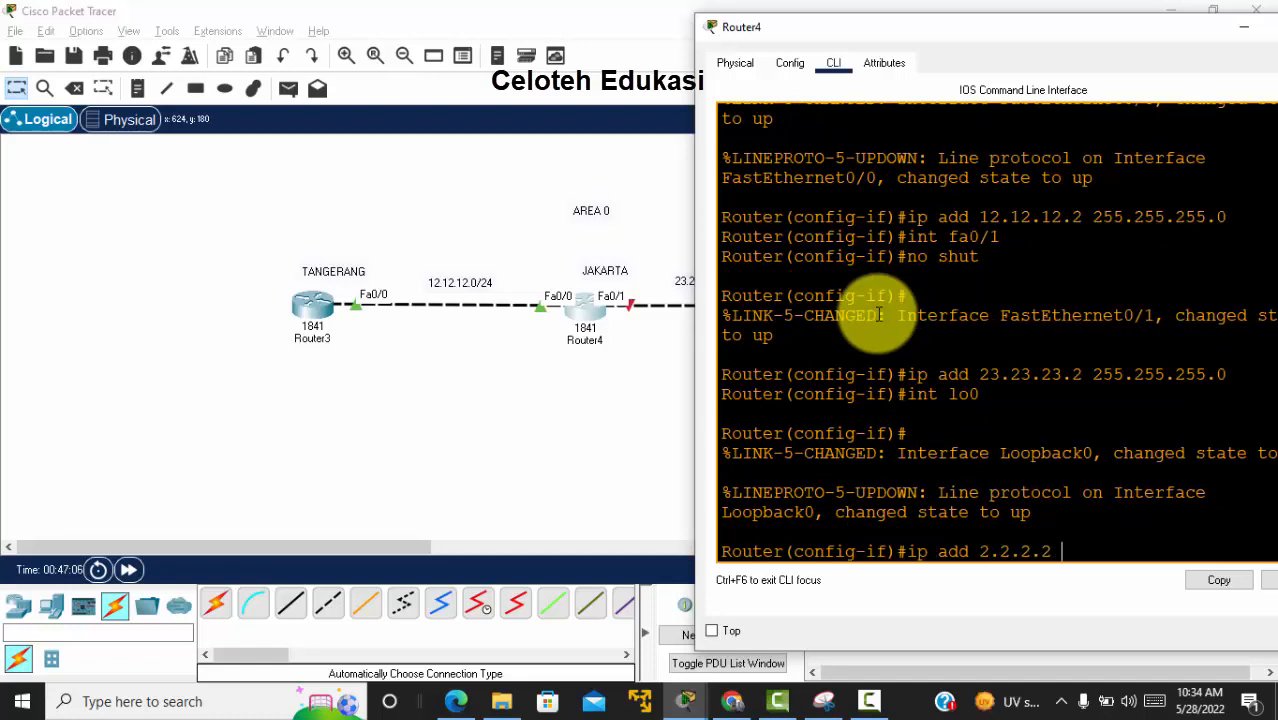
{"action": "type", "text": " 2"}
{"action": "key", "text": "BackSpace"}
{"action": "key", "text": "BackSpace"}
{"action": "type", "text": "255.255.255.255"}
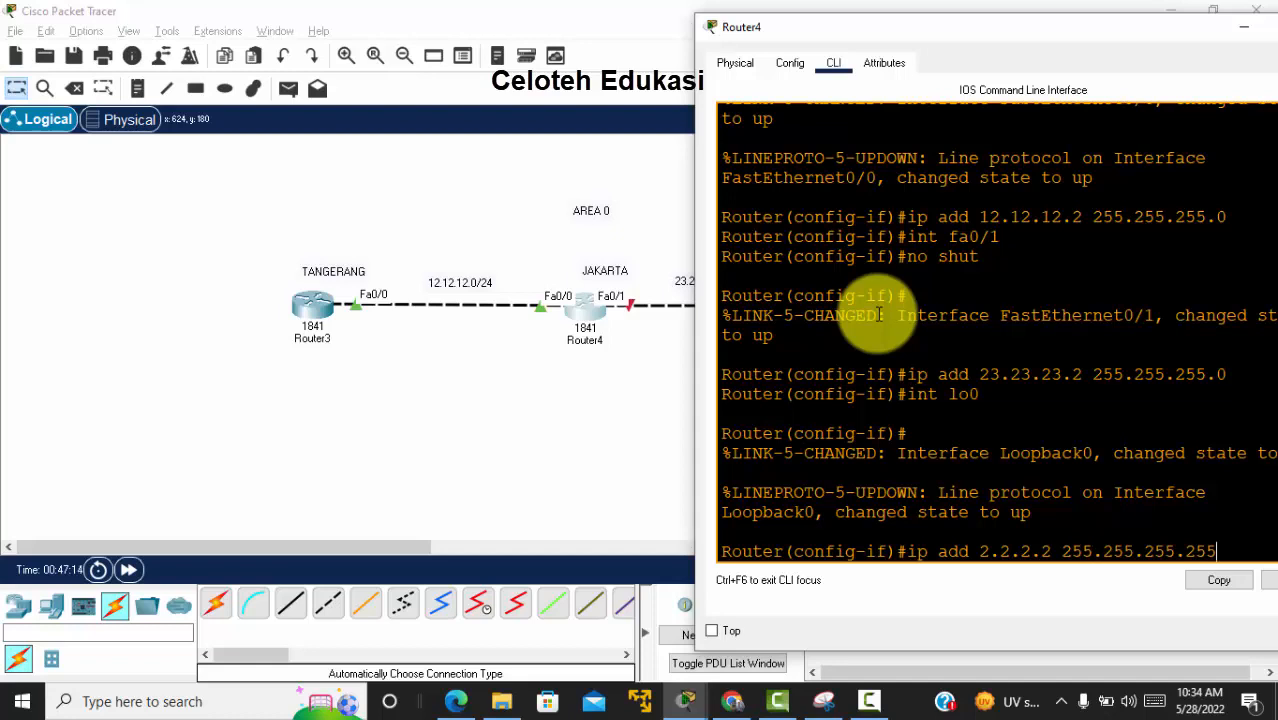
{"action": "key", "text": "Return"}
{"action": "key", "text": "Return"}
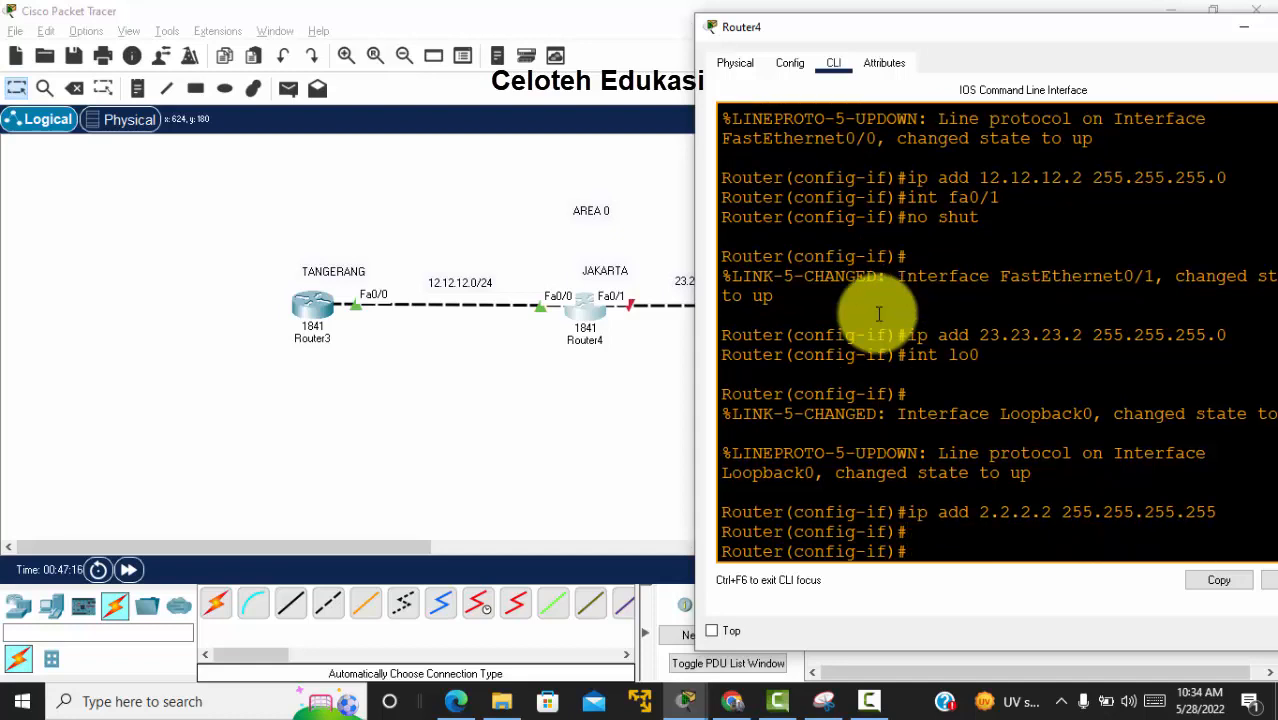
Query the router ospf command's options on Router4 and start OSPF routing process 1.
{"action": "type", "text": "router ospf "}
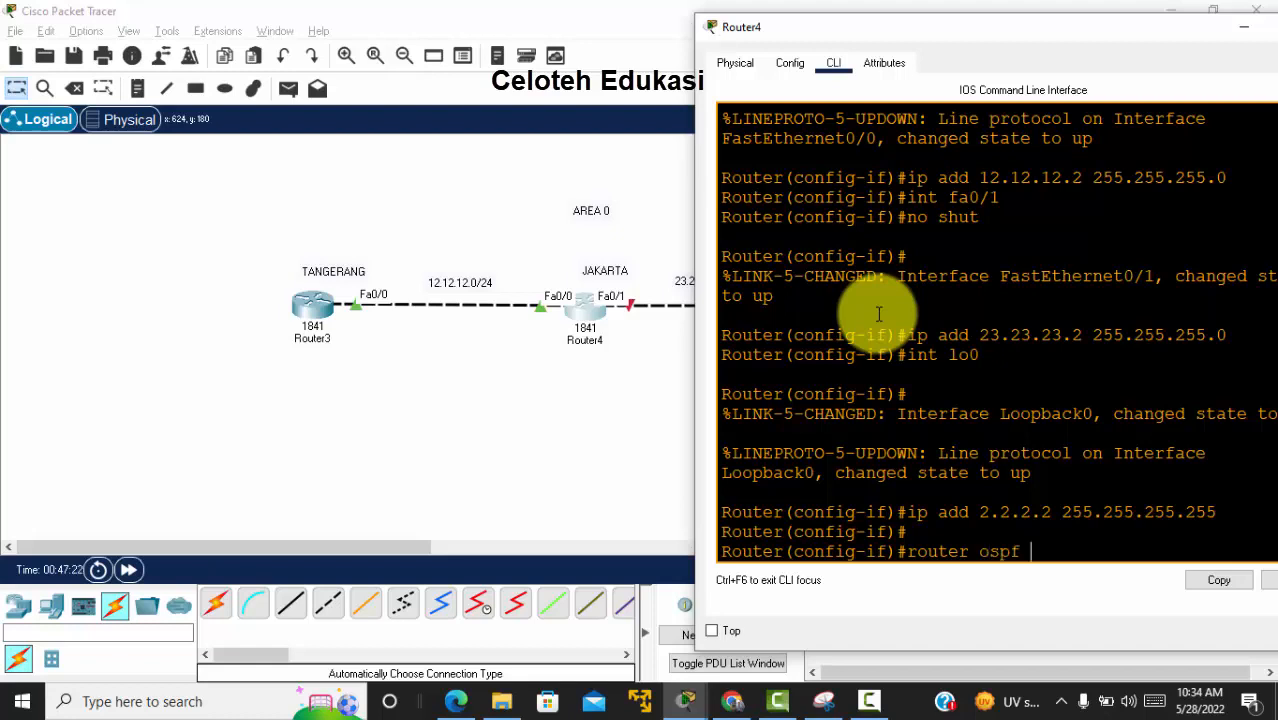
{"action": "type", "text": "1"}
{"action": "key", "text": "BackSpace"}
{"action": "type", "text": "2"}
{"action": "key", "text": "BackSpace"}
{"action": "type", "text": "1"}
{"action": "type", "text": "?"}
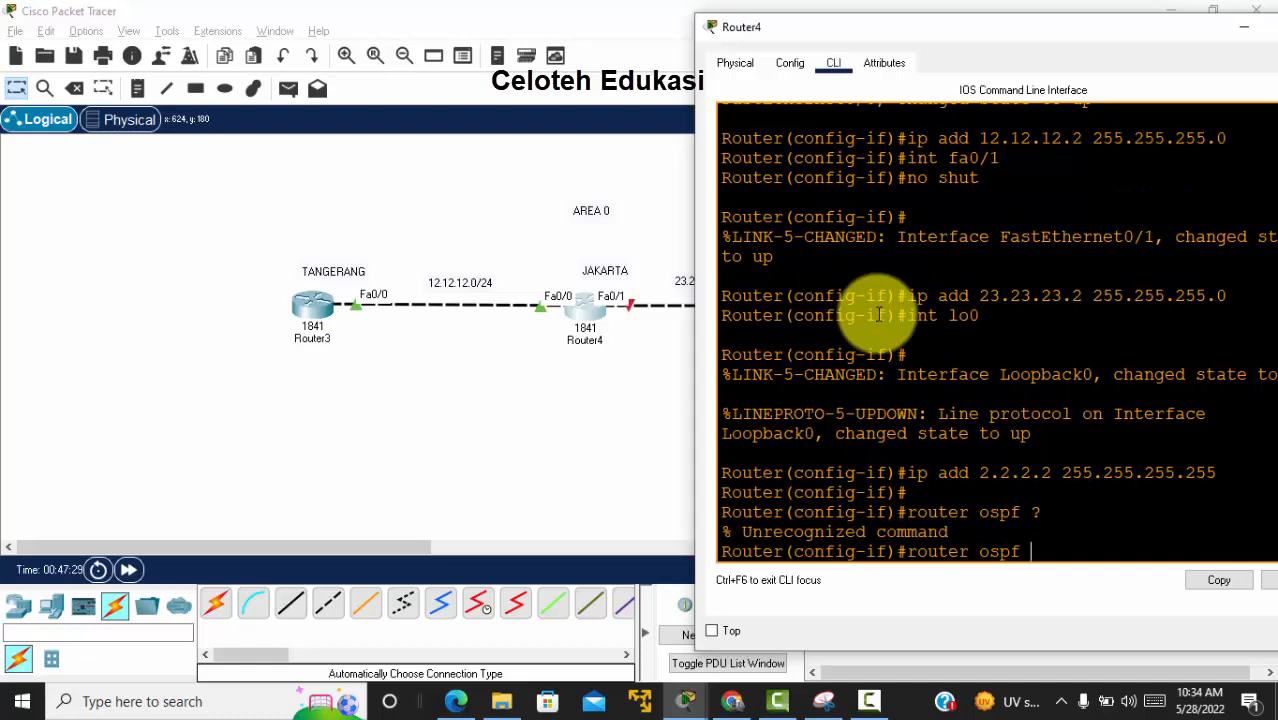
{"action": "key", "text": "BackSpace"}
{"action": "type", "text": "1"}
{"action": "key", "text": "Return"}
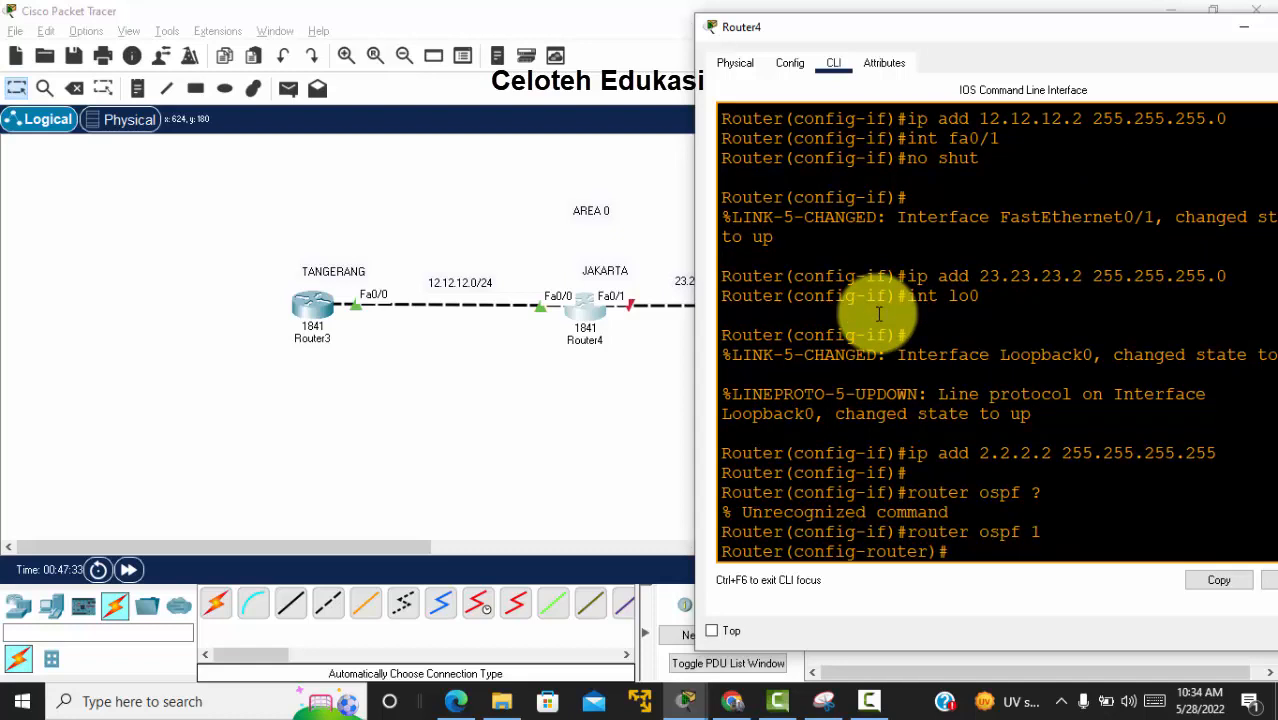
Advertise network 12.12.12.0 with wildcard mask 0.0.0.255 in area 0 of Router4's OSPF process.
{"action": "type", "text": "net 12.12.12."}
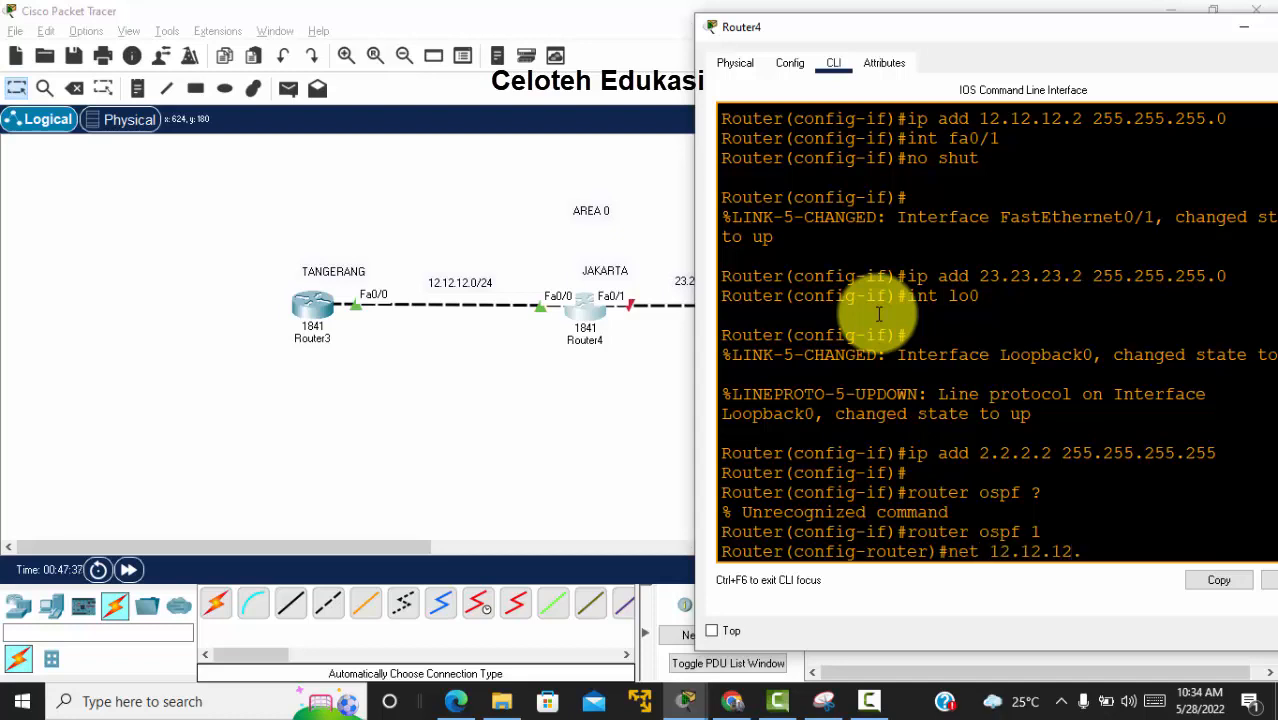
{"action": "type", "text": "0 0.0.0.255"}
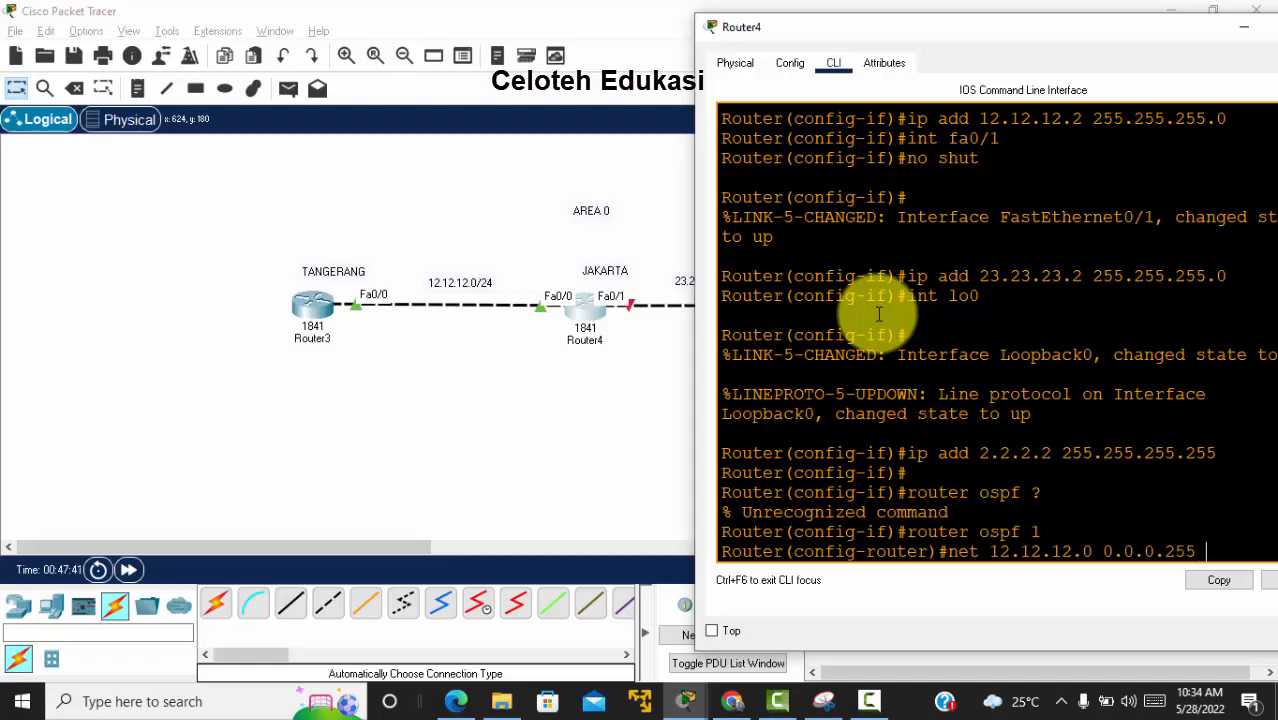
{"action": "type", "text": " area 0"}
{"action": "key", "text": "Return"}
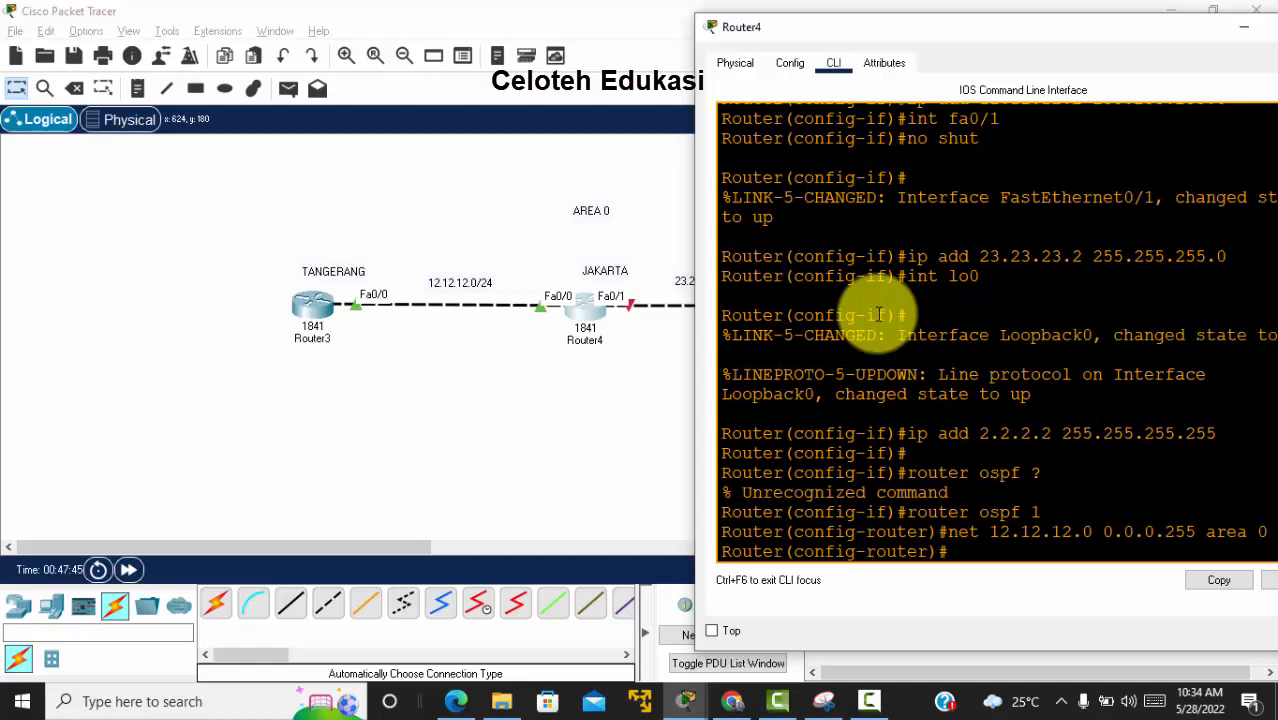
Advertise network 23.23.23.0 with wildcard mask 0.0.0.255 in area 0 of Router4's OSPF process and review the adjacency message.
{"action": "type", "text": "net 23.23.23."}
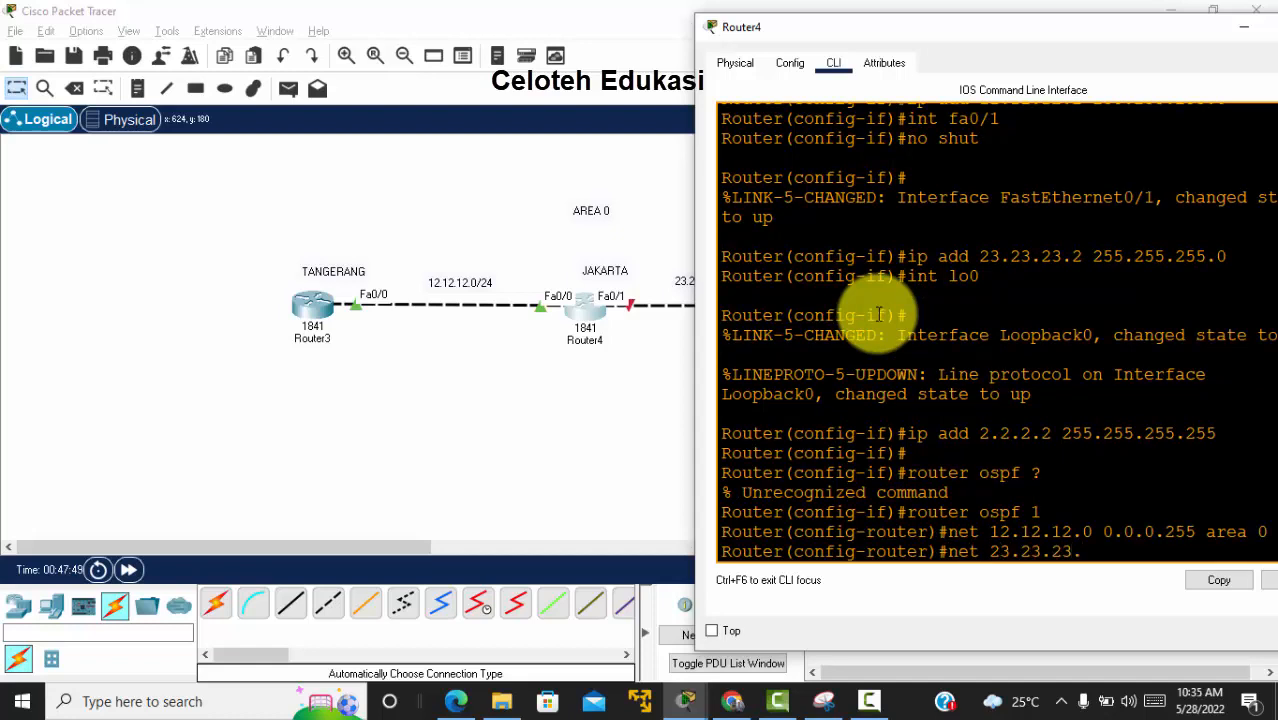
{"action": "type", "text": "0 0.0.0.255 area"}
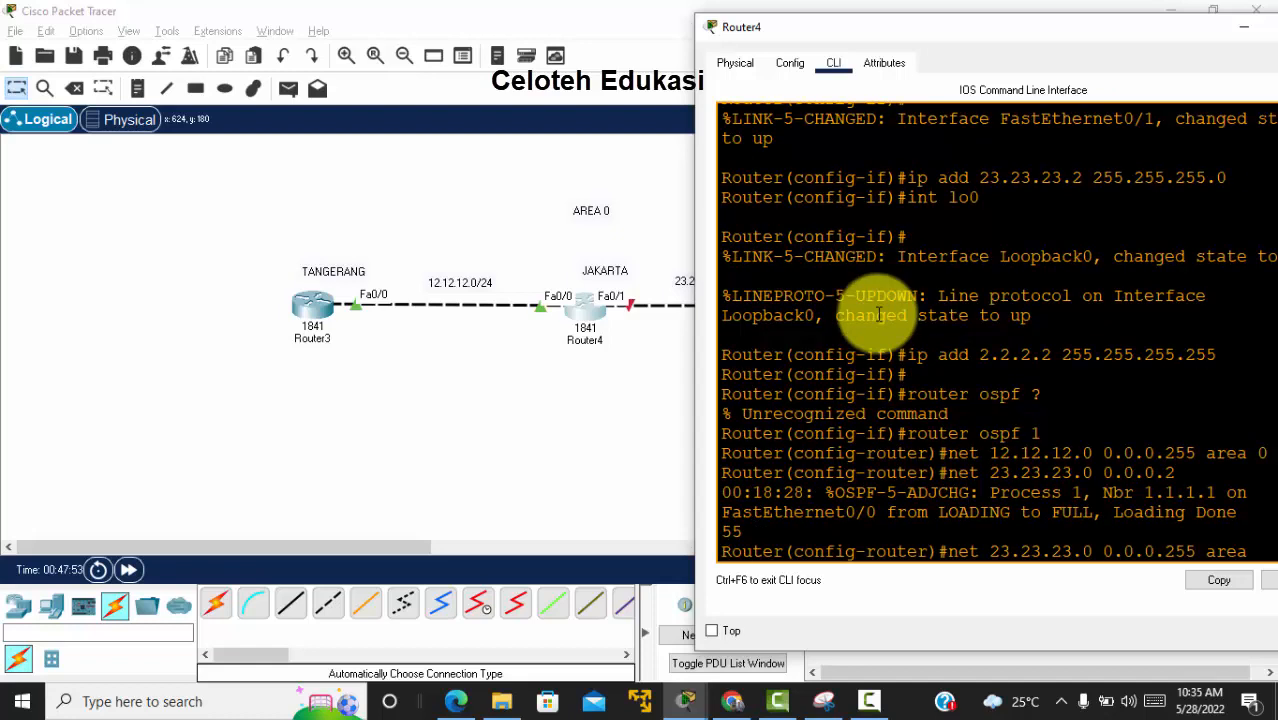
{"action": "type", "text": " 0"}
{"action": "key", "text": "Return"}
{"action": "key", "text": "Return"}
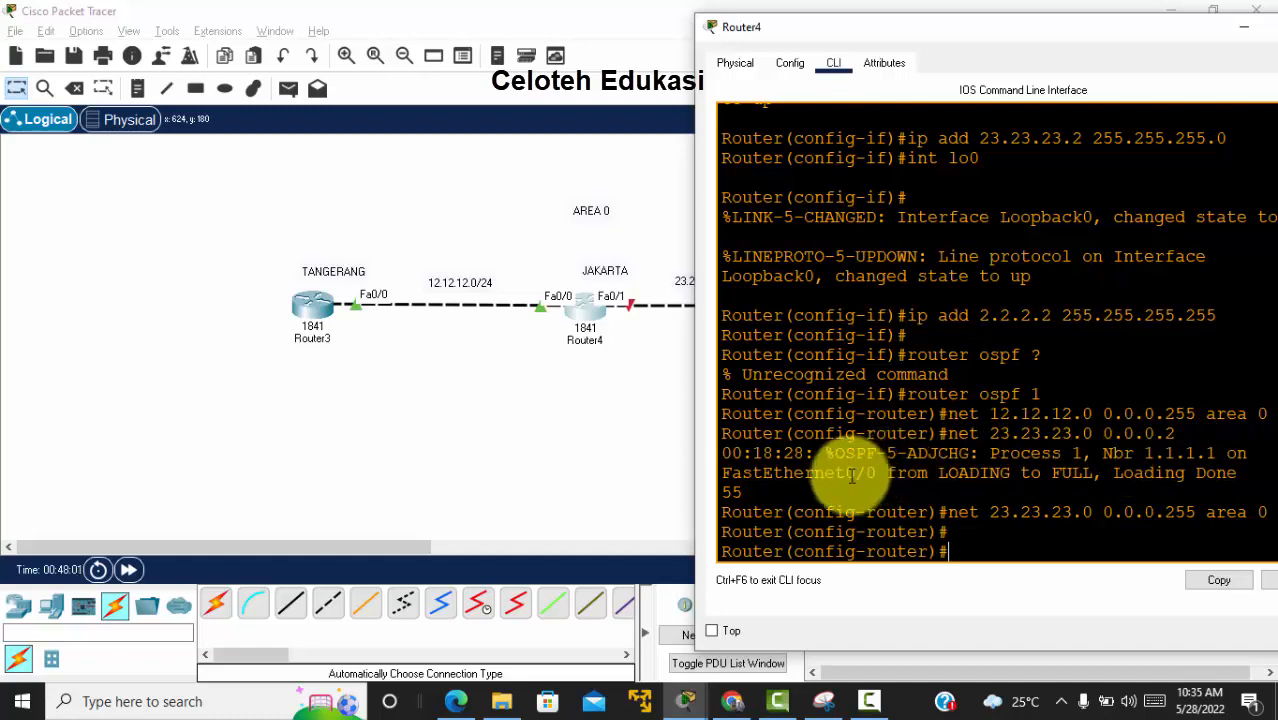
{"action": "left_click_drag", "start_coordinate": [836, 474], "coordinate": [880, 478]}
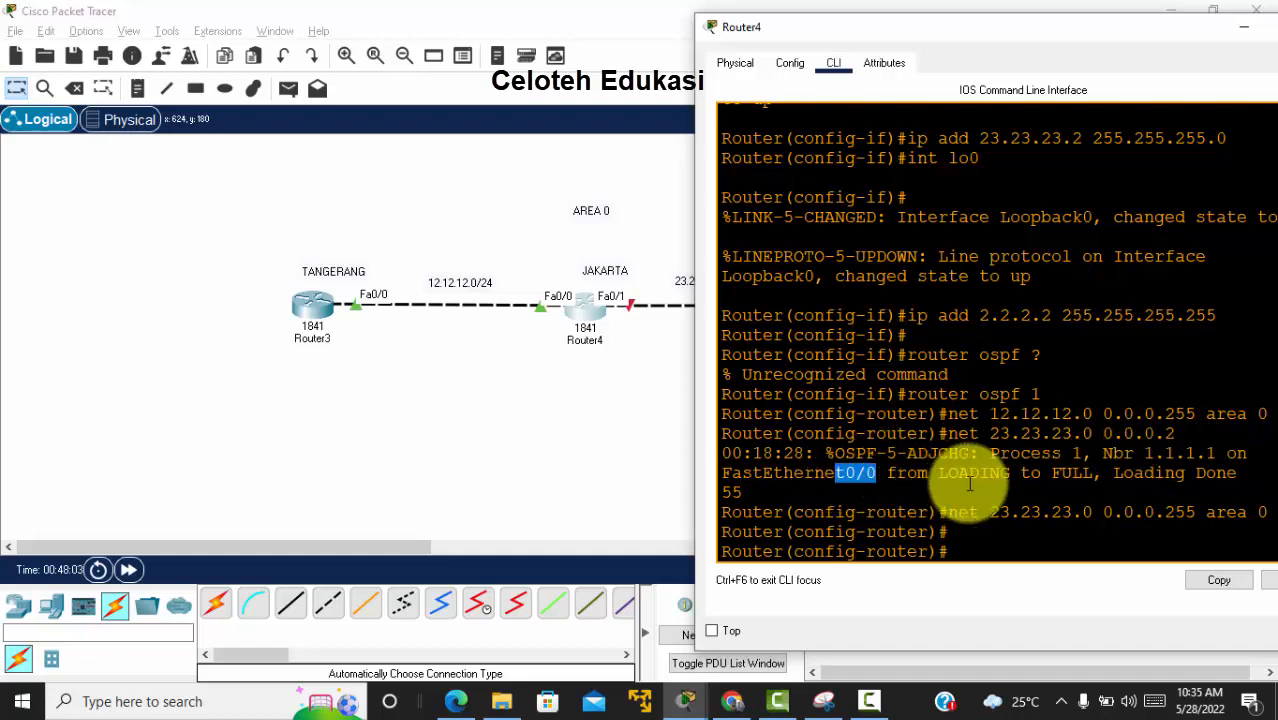
{"action": "left_click_drag", "start_coordinate": [1046, 477], "coordinate": [1062, 477]}
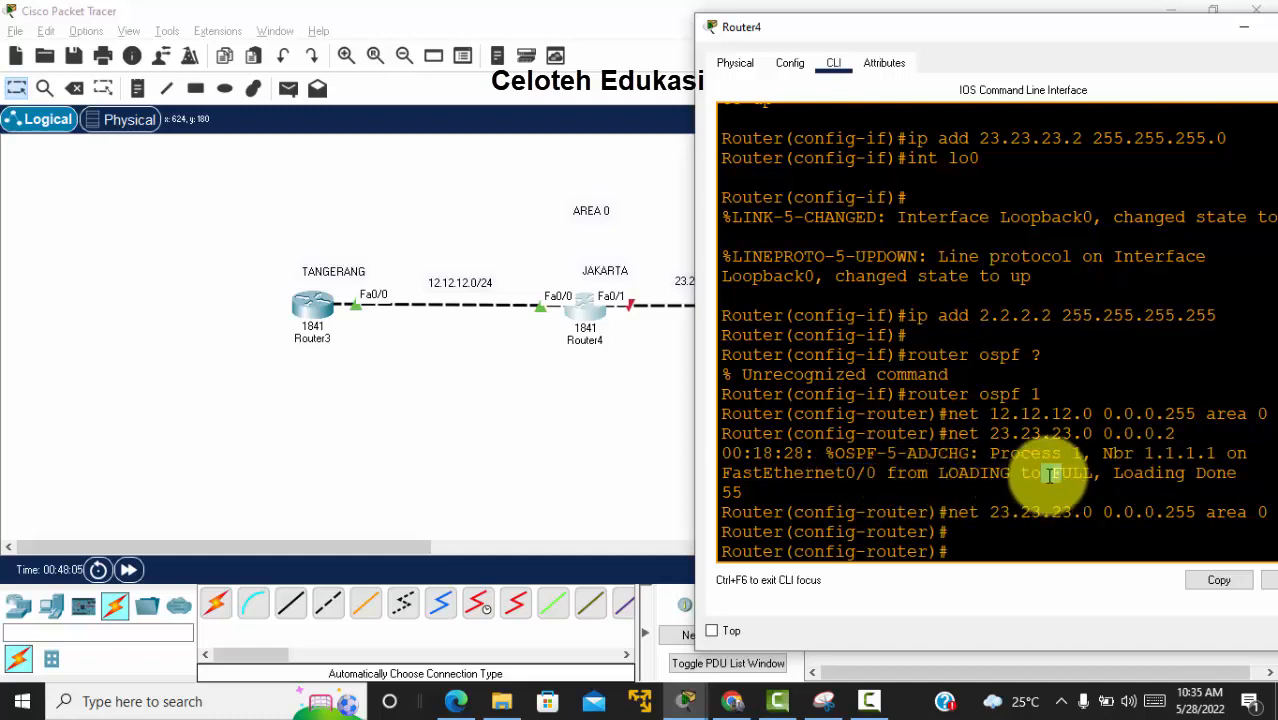
{"action": "left_click_drag", "start_coordinate": [755, 495], "coordinate": [724, 442]}
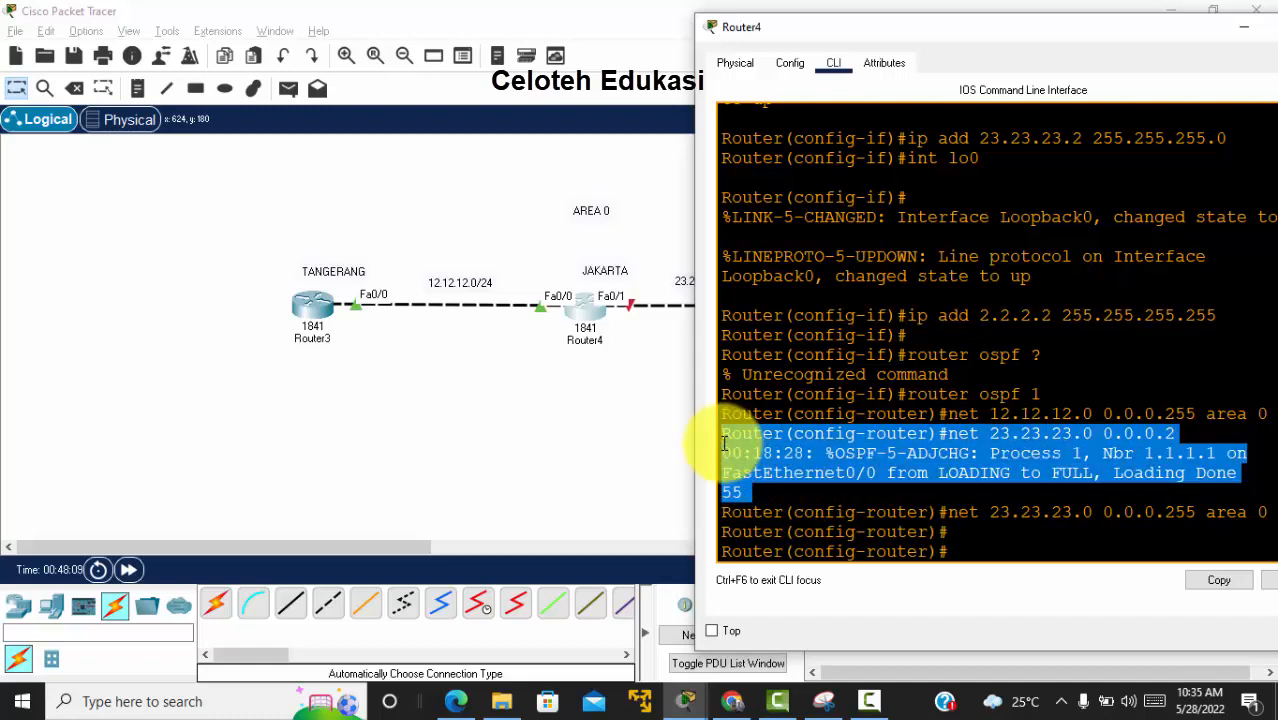
Advertise Router4's loopback 2.2.2.2 with wildcard mask 0.0.0.0 in OSPF area 0.
{"action": "left_click", "coordinate": [964, 544]}
{"action": "type", "text": "net"}
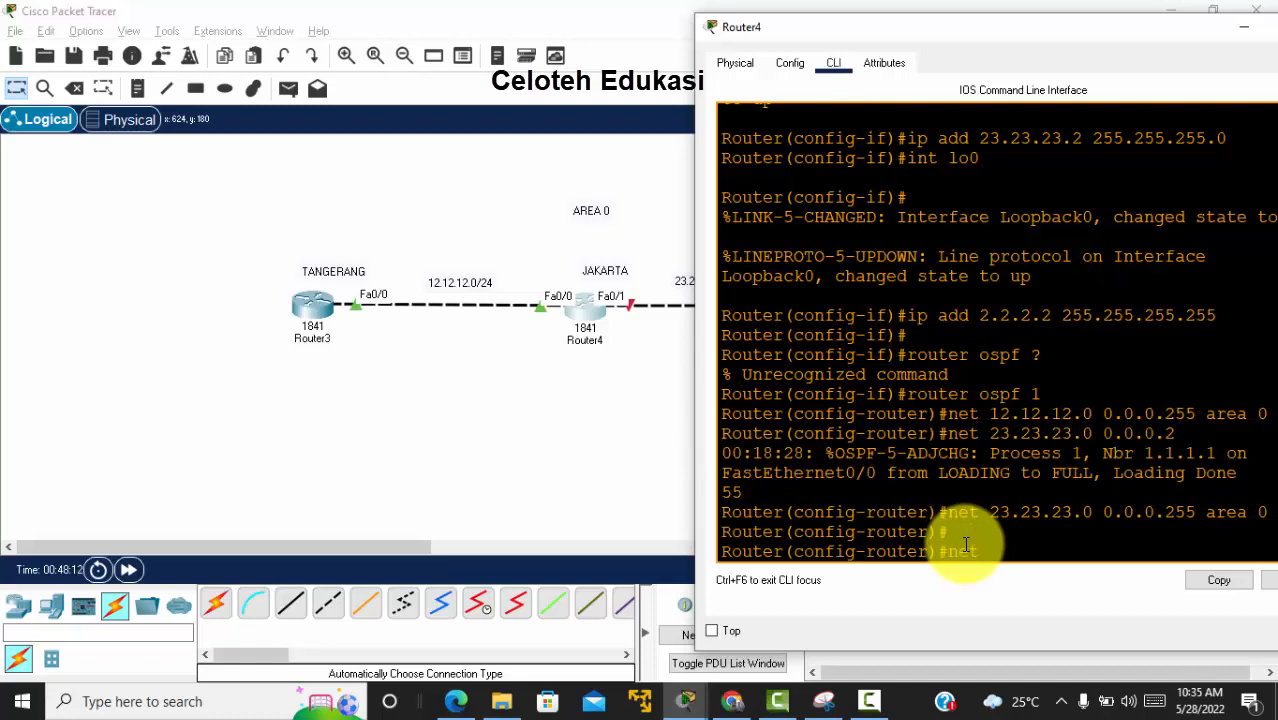
{"action": "type", "text": " 2.2.2.2 0.0.0.0 area 0"}
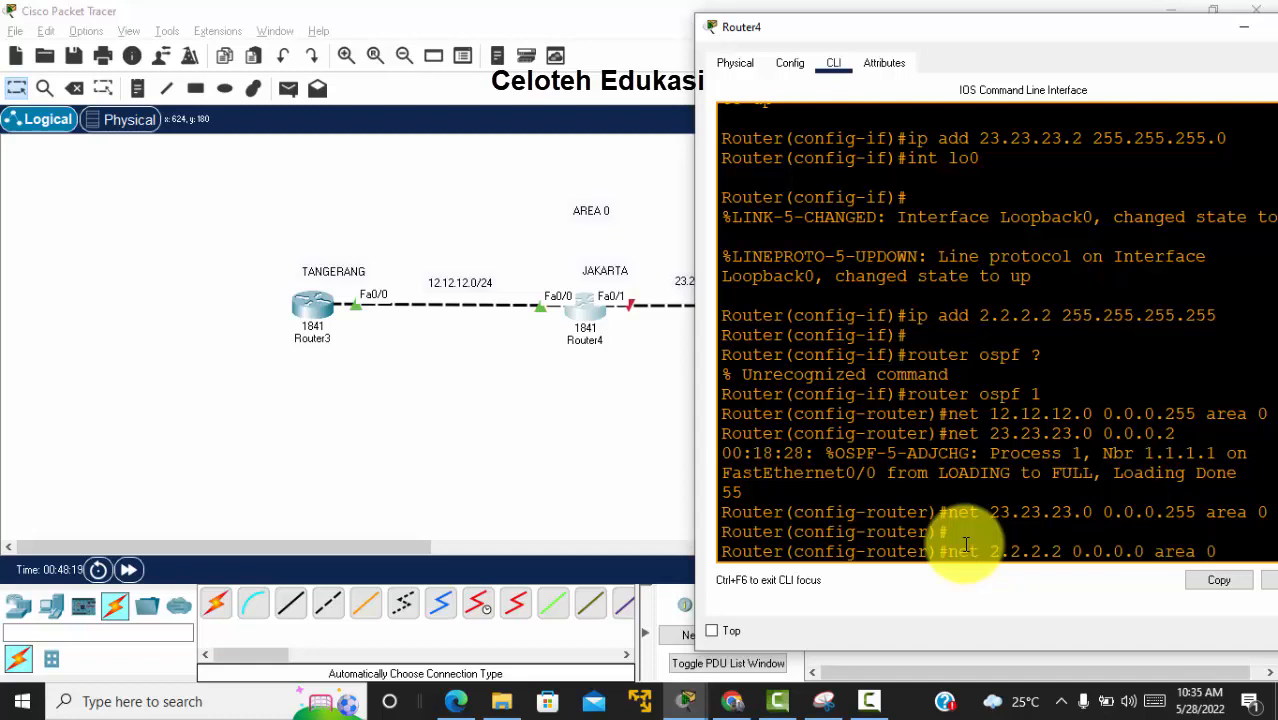
{"action": "key", "text": "Return"}
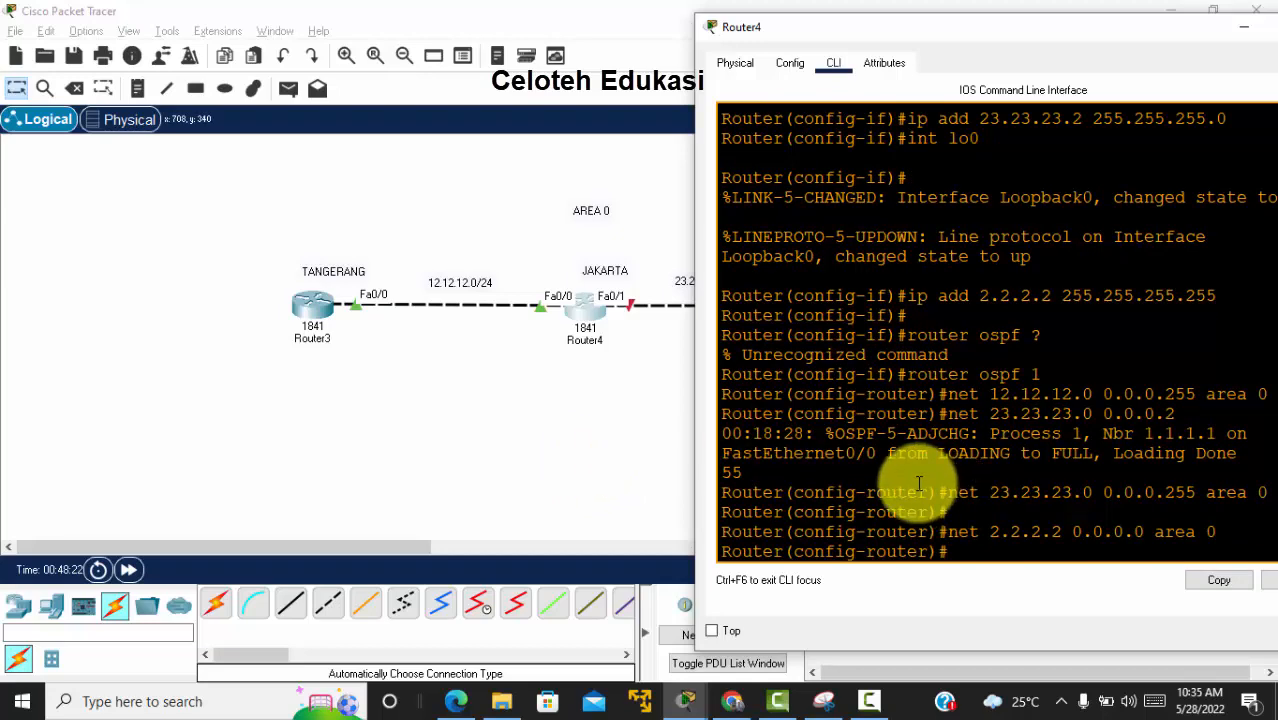
Return to the topology and open the command-line interface of Router5 (Bogor).
{"action": "left_click", "coordinate": [627, 424]}
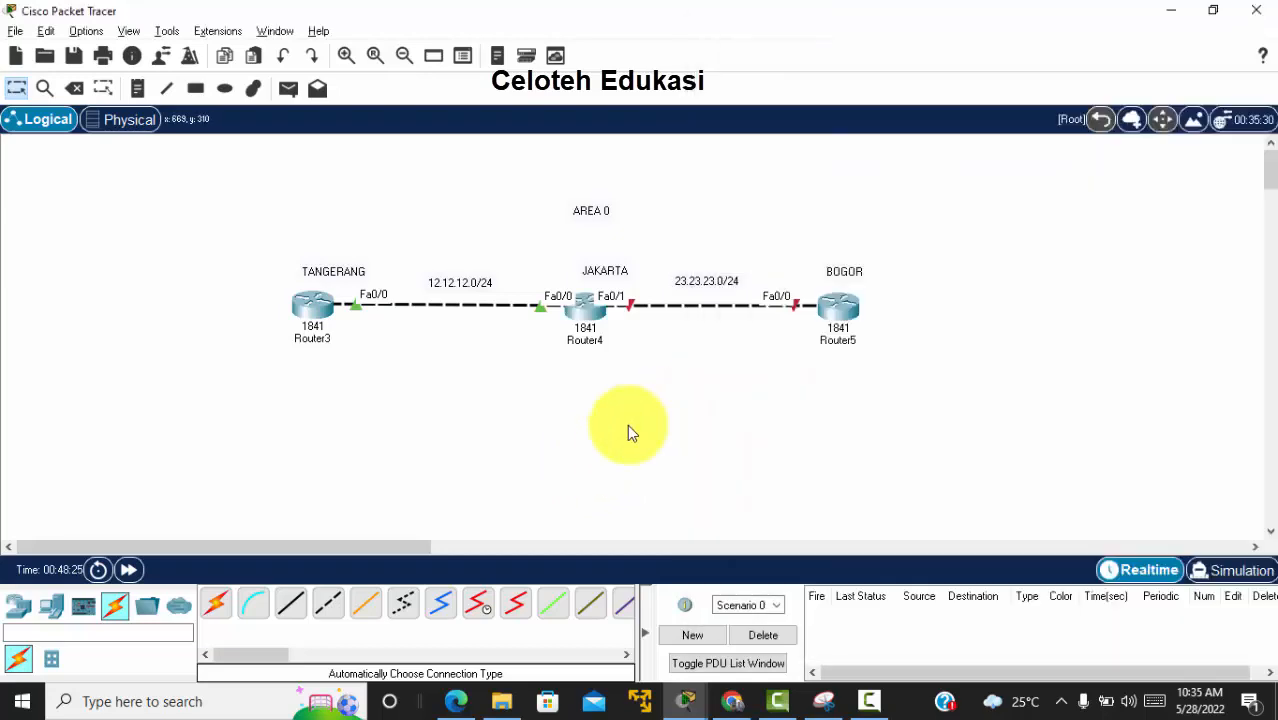
{"action": "left_click", "coordinate": [843, 314]}
{"action": "left_click_drag", "start_coordinate": [442, 34], "coordinate": [167, 37]}
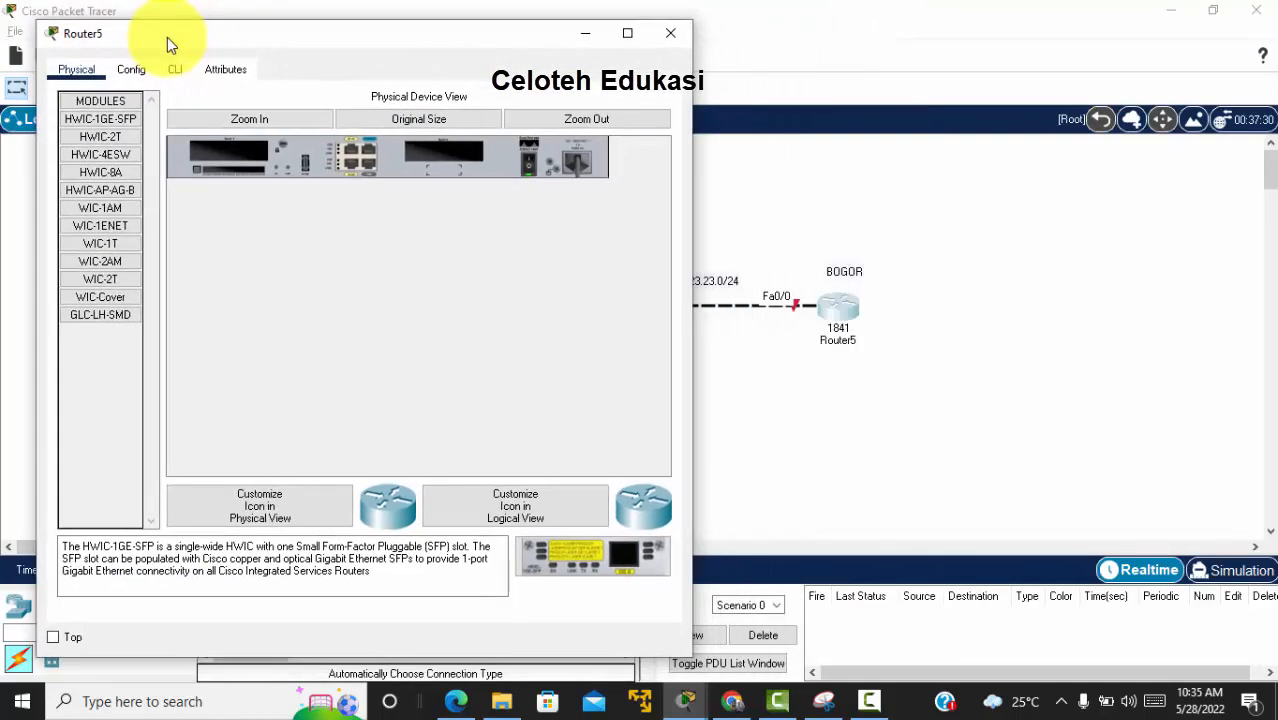
{"action": "left_click", "coordinate": [172, 69]}
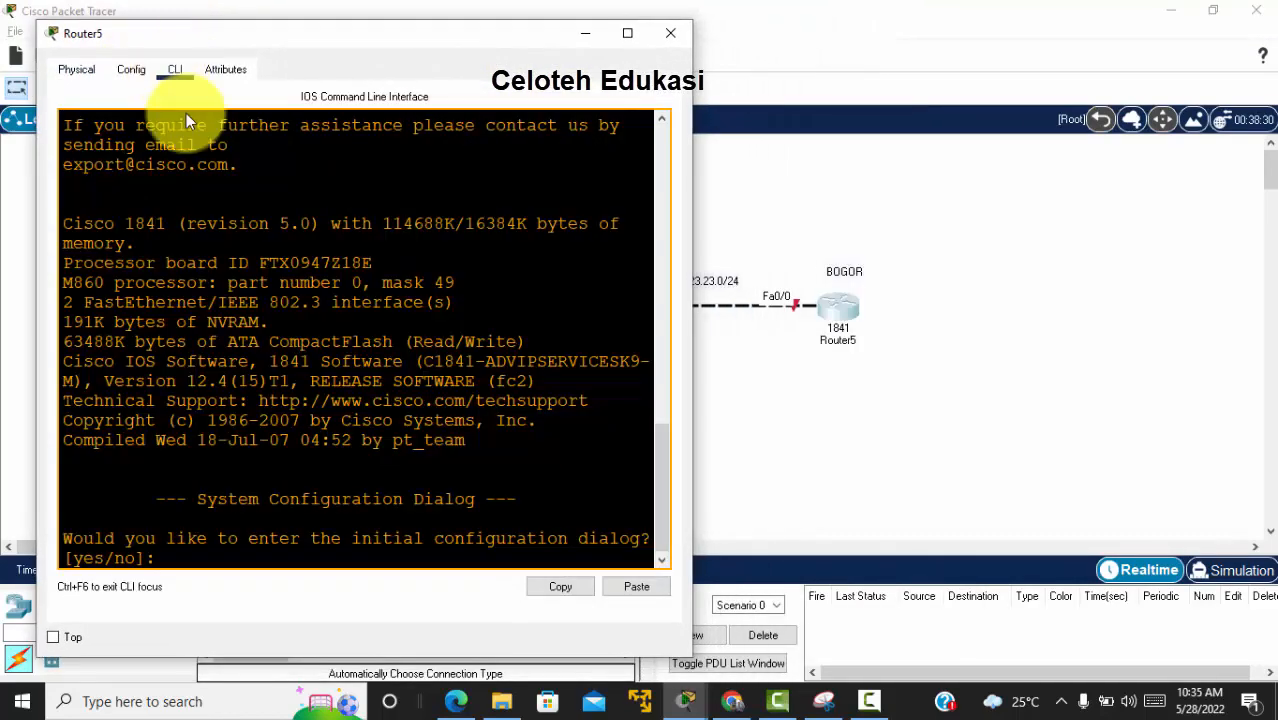
Decline Router5's initial configuration dialog with no and enter global configuration mode.
{"action": "type", "text": "no"}
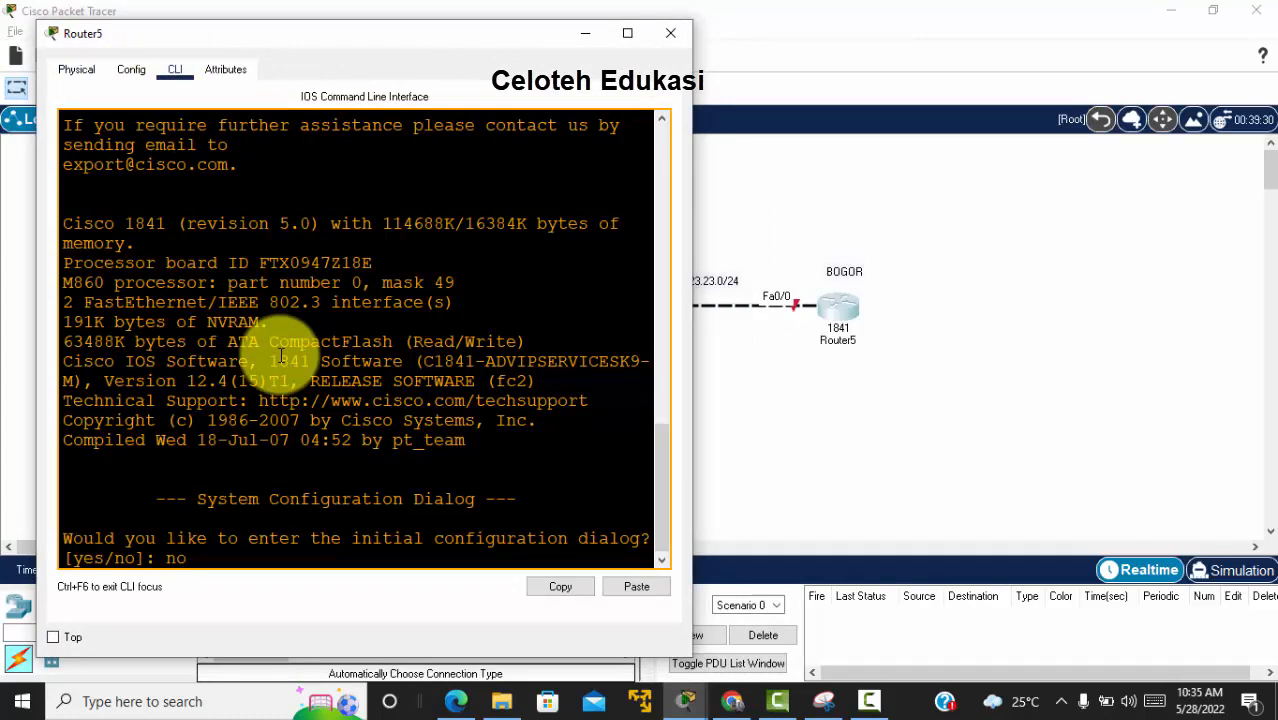
{"action": "key", "text": "Return"}
{"action": "key", "text": "Return"}
{"action": "key", "text": "Return"}
{"action": "type", "text": "en"}
{"action": "key", "text": "Return"}
{"action": "type", "text": "conf"}
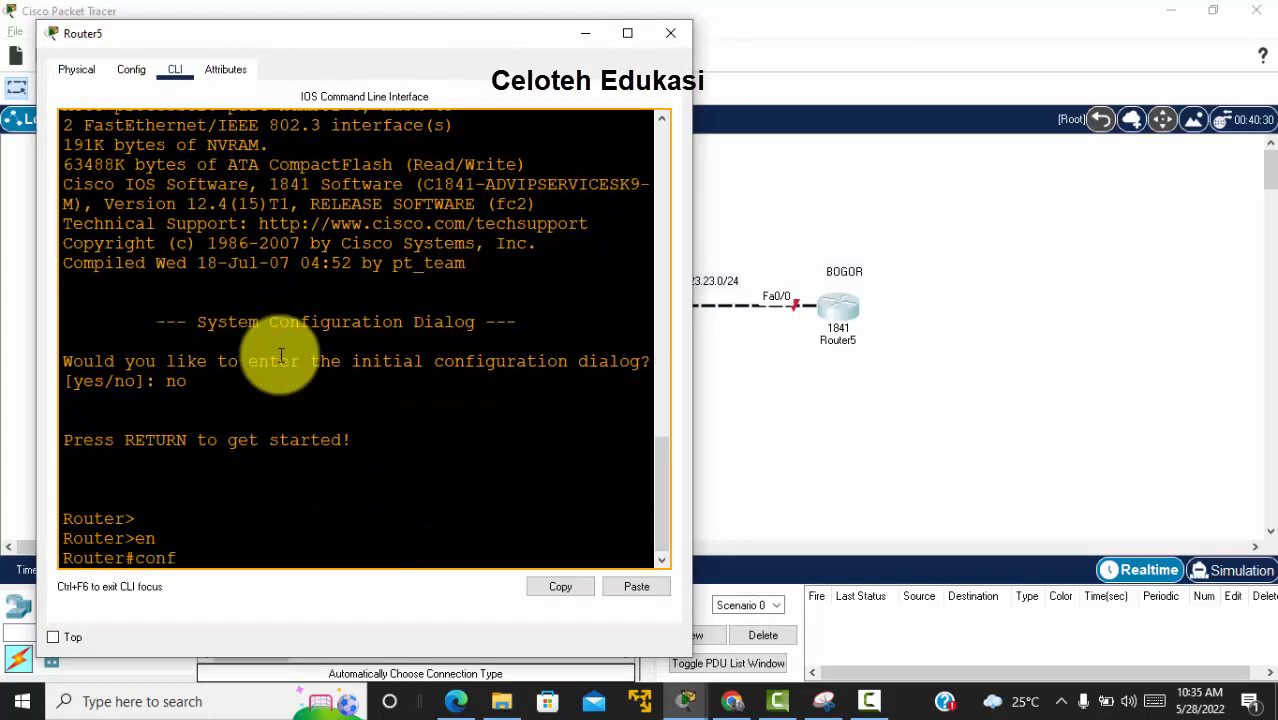
{"action": "type", "text": " t"}
{"action": "key", "text": "Return"}
Enable Router5's interface fa0/0 with no shut and assign it 23.23.23.3 with mask 255.255.255.0.
{"action": "type", "text": "int fa0/0"}
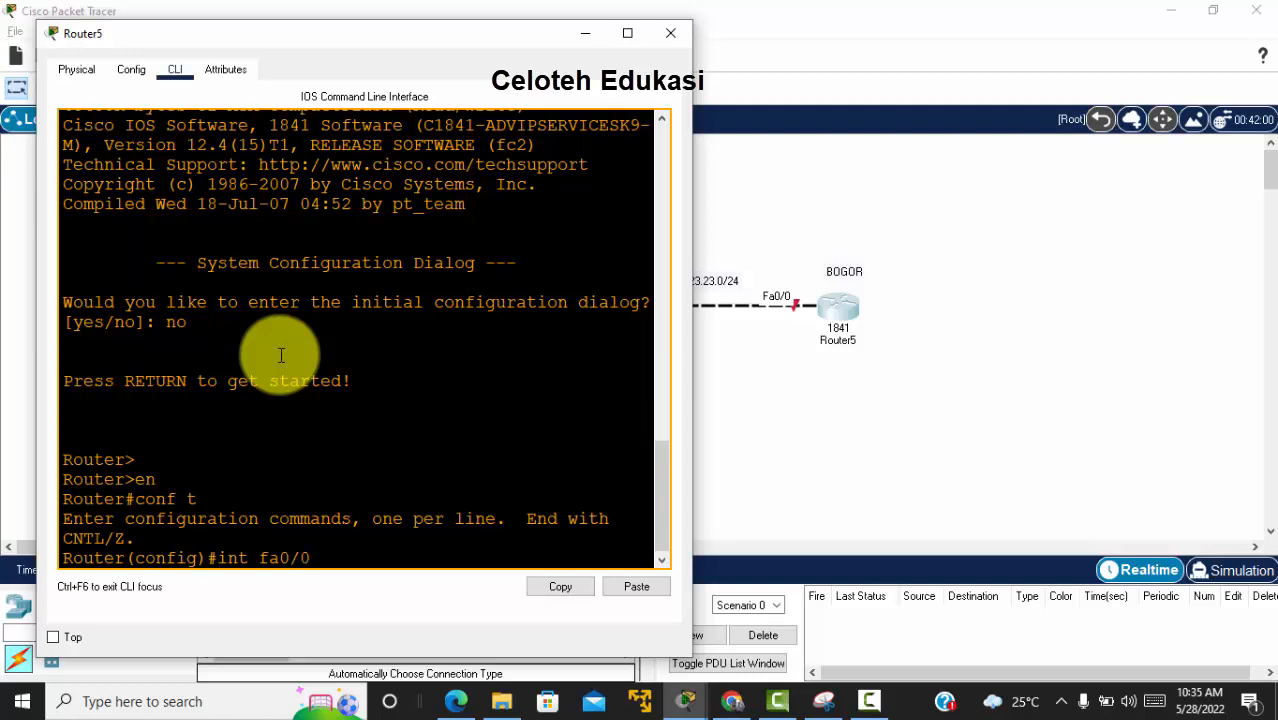
{"action": "key", "text": "Return"}
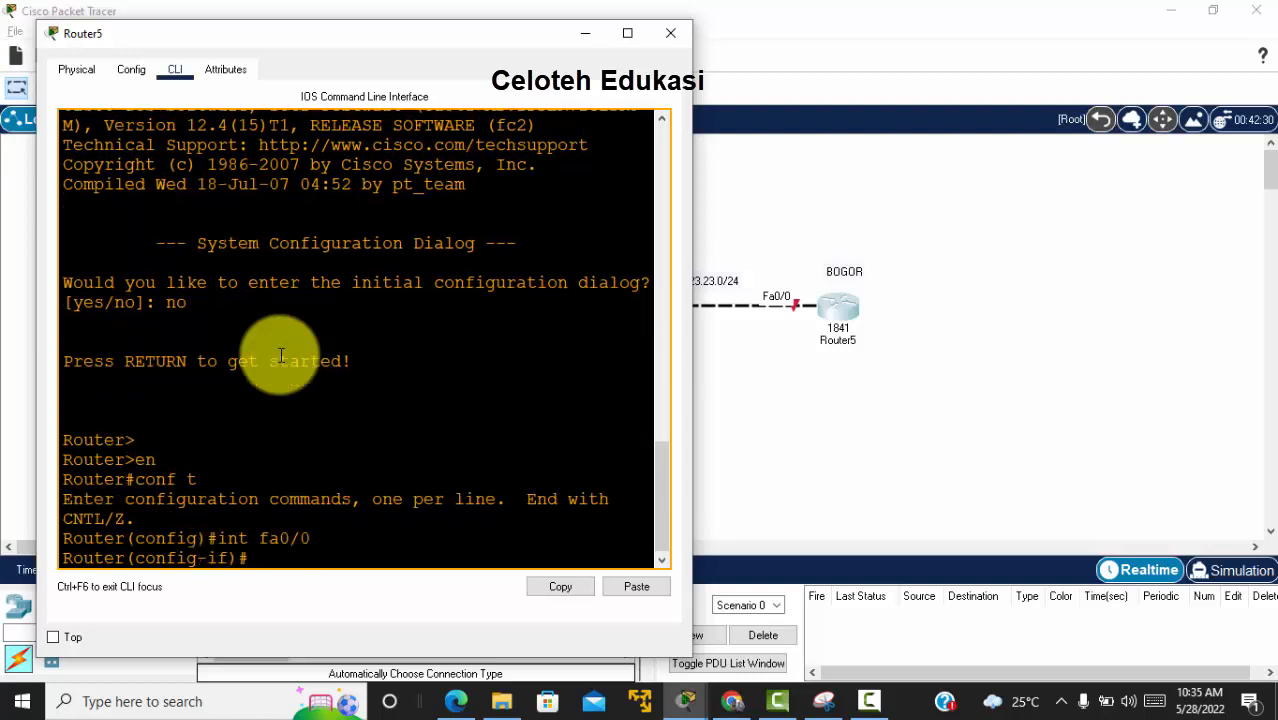
{"action": "type", "text": "no shut"}
{"action": "key", "text": "Return"}
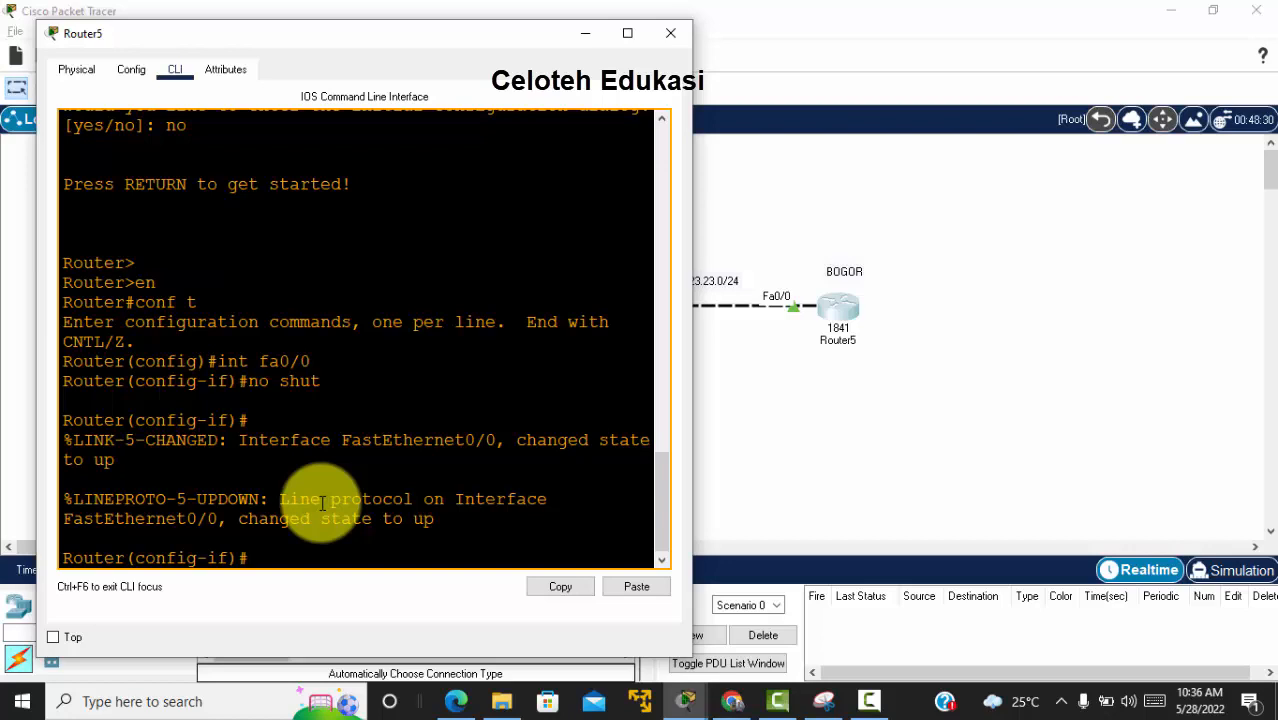
{"action": "left_click_drag", "start_coordinate": [434, 518], "coordinate": [73, 440]}
{"action": "left_click", "coordinate": [286, 558]}
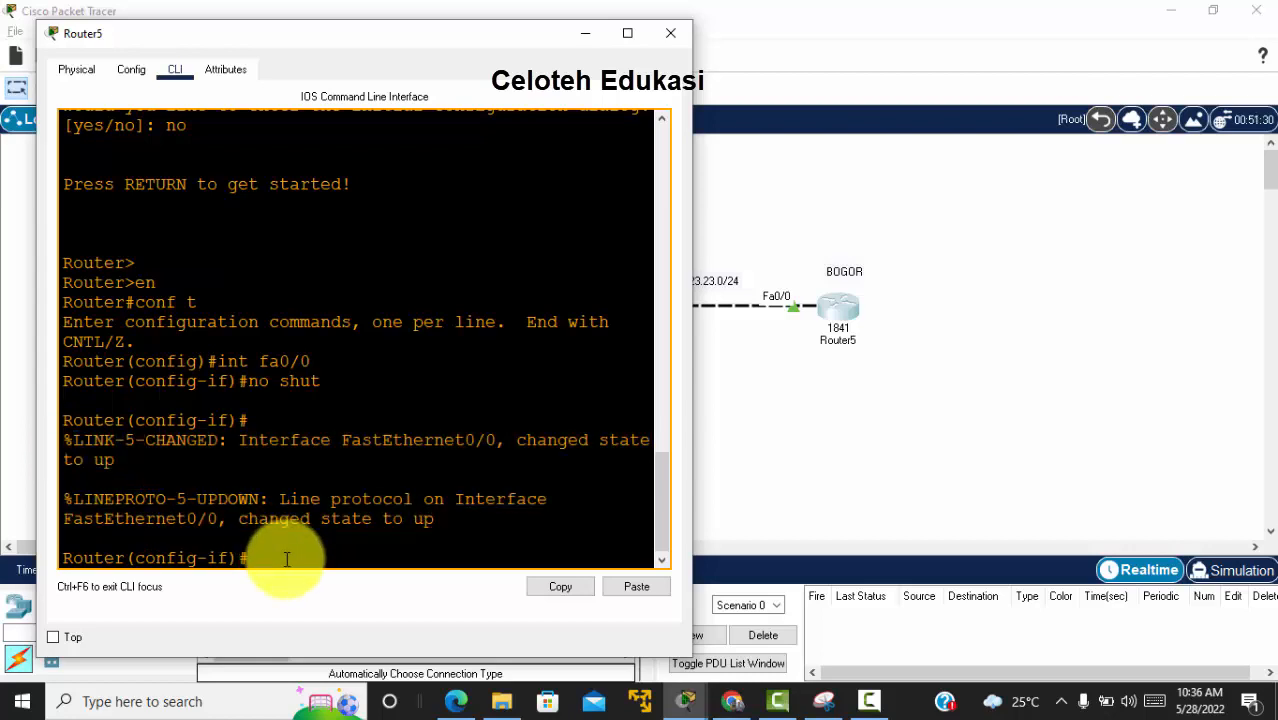
{"action": "type", "text": "ip add 23.23.23.3 255.2"}
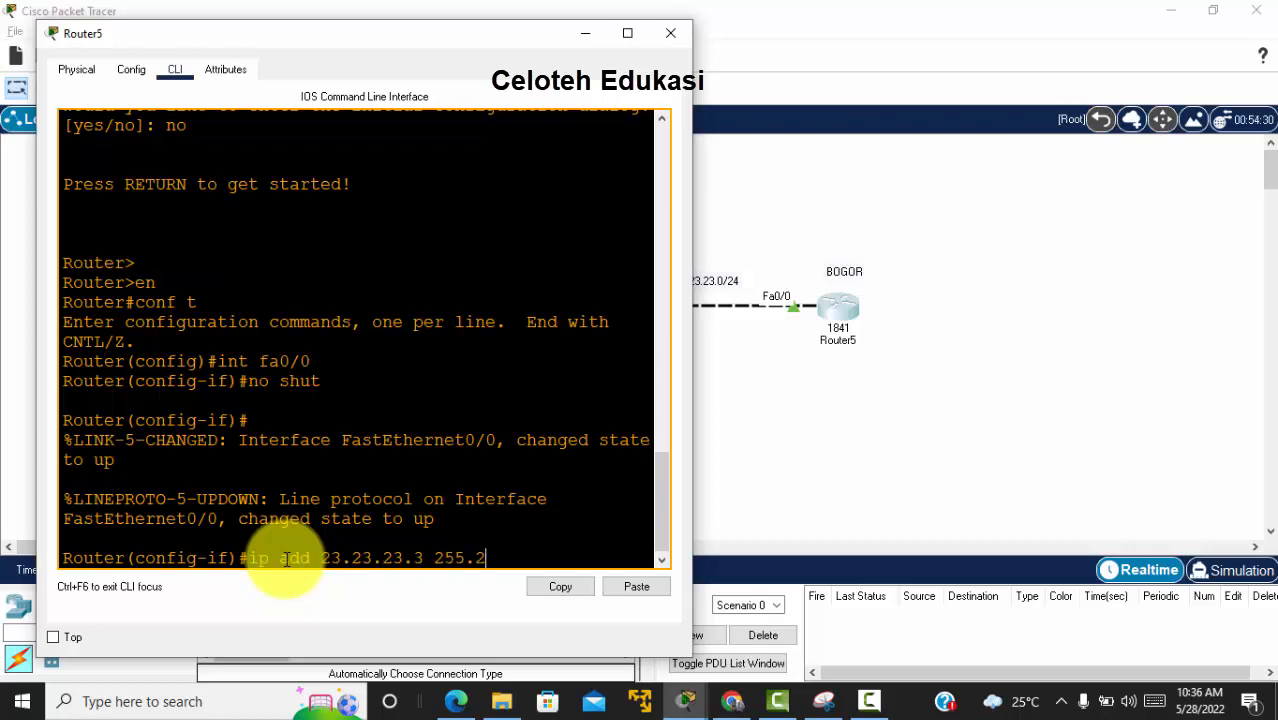
{"action": "type", "text": "55.255.0"}
{"action": "key", "text": "Return"}
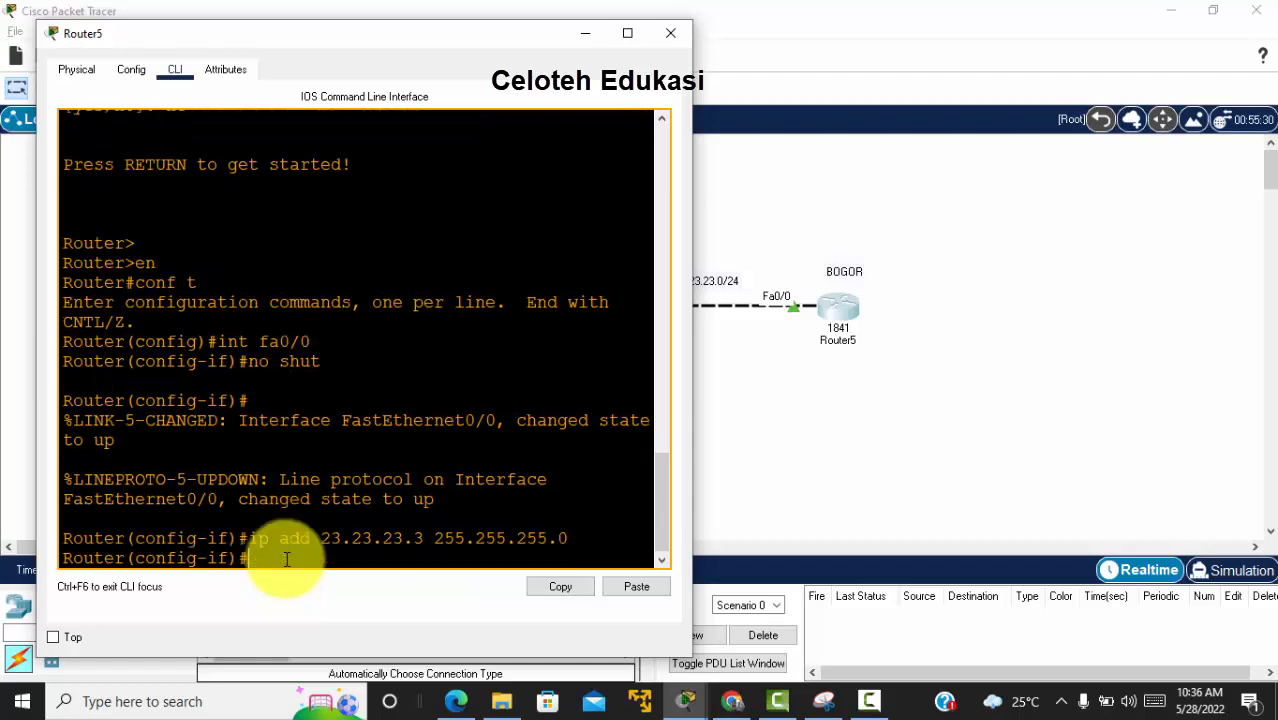
Create loopback interface lo0 on Router5 with address 3.3.3.3 and mask 255.255.255.255.
{"action": "type", "text": "int lo0"}
{"action": "key", "text": "Return"}
{"action": "type", "text": "ip add"}
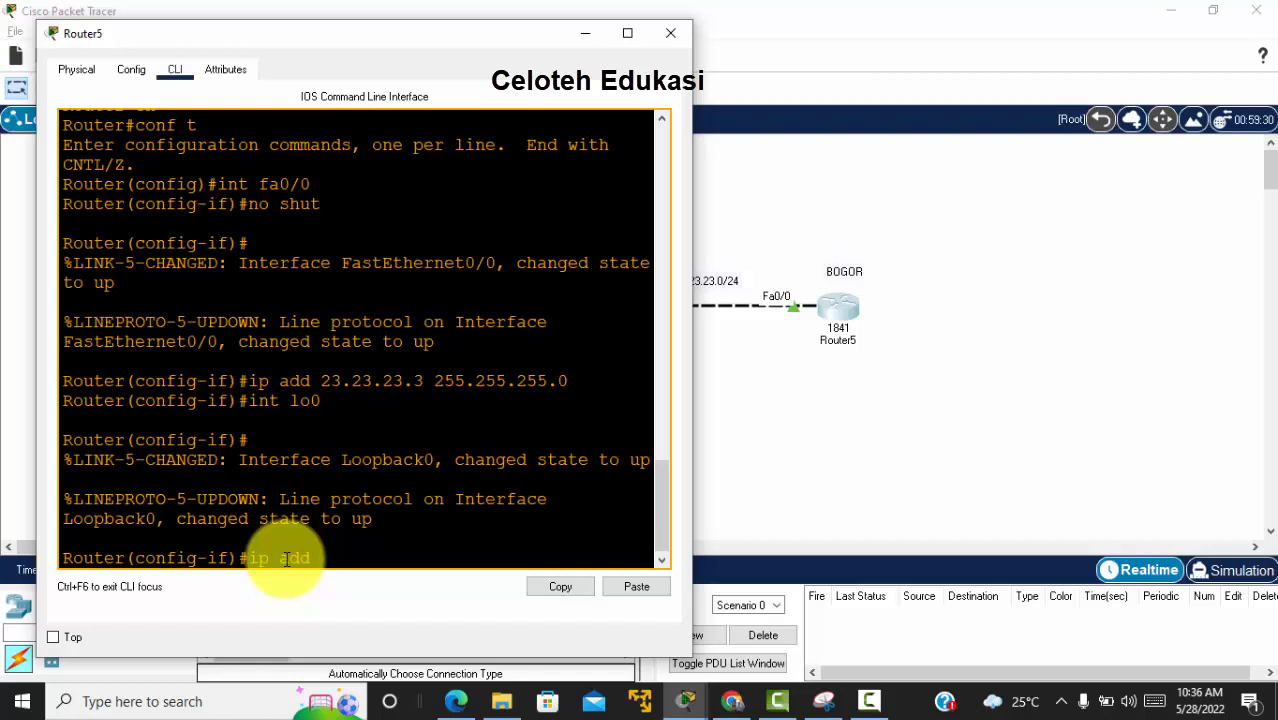
{"action": "type", "text": " 3.3.3.3 255.255.25"}
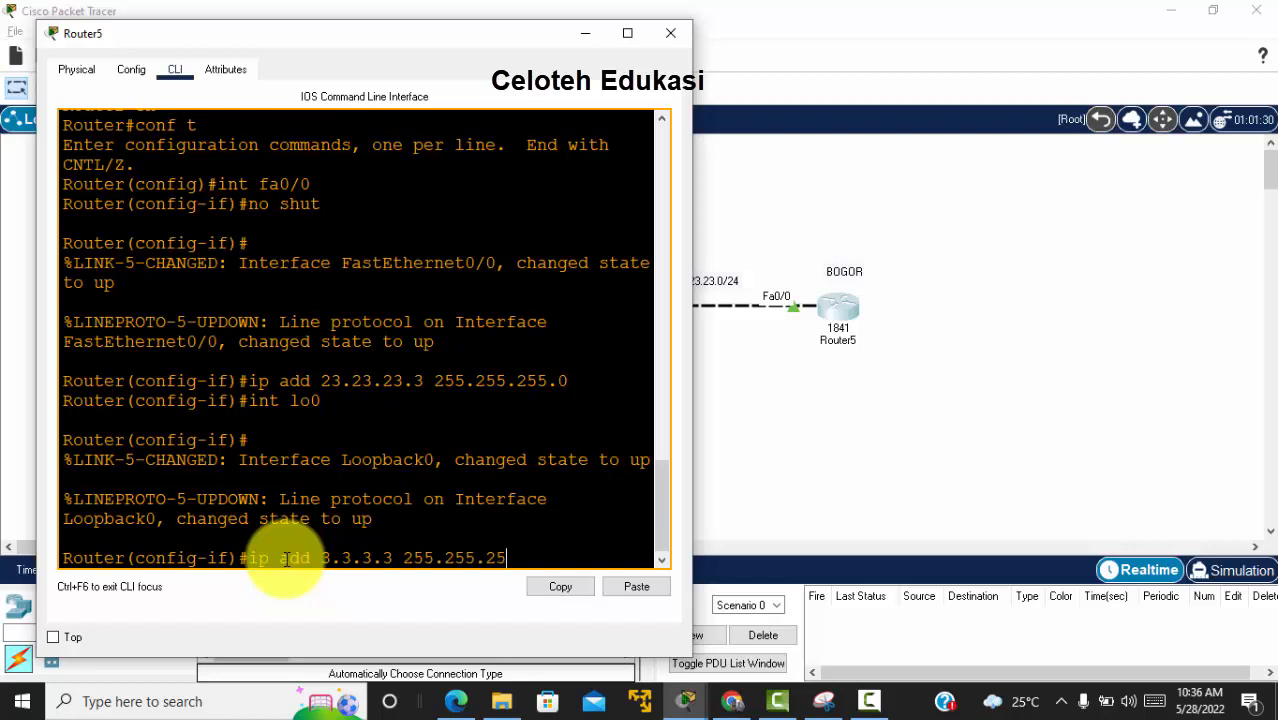
{"action": "type", "text": "5.255"}
{"action": "key", "text": "Return"}
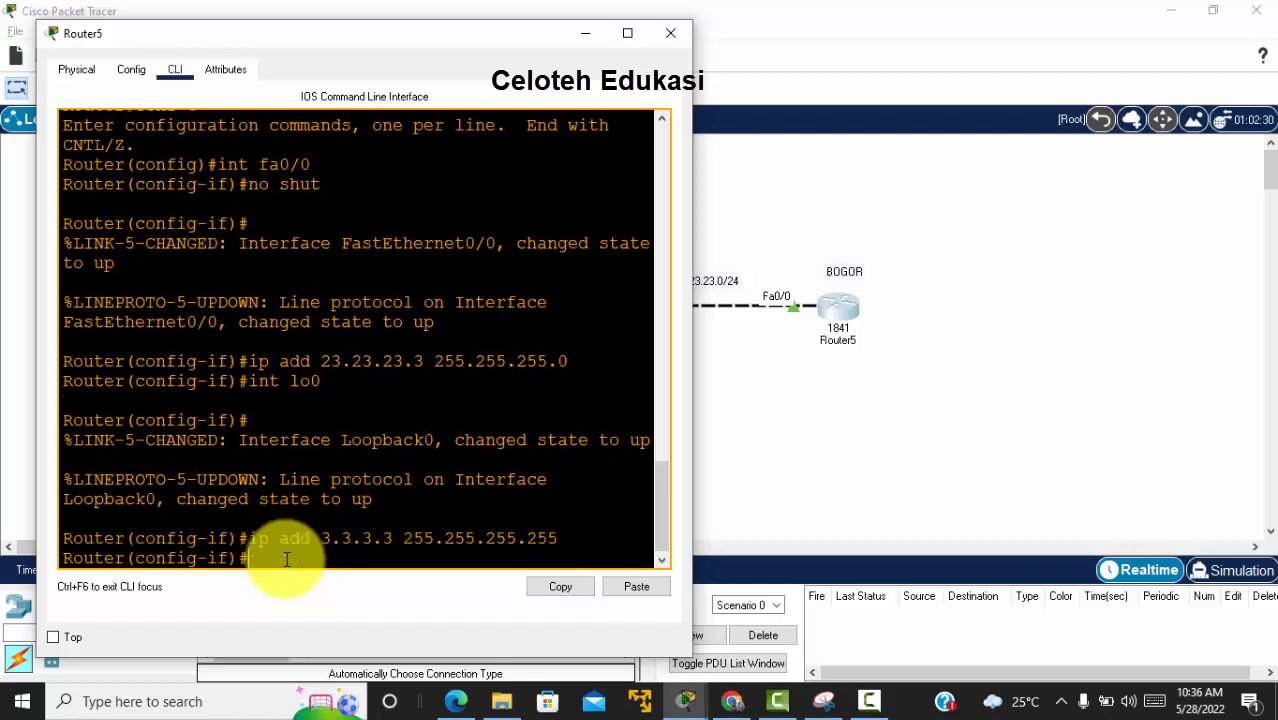
{"action": "key", "text": "Return"}
Start OSPF process 1 on Router5 and advertise network 23.23.23.0 with wildcard mask 0.0.0.255 in area 0.
{"action": "type", "text": "router ospf 1"}
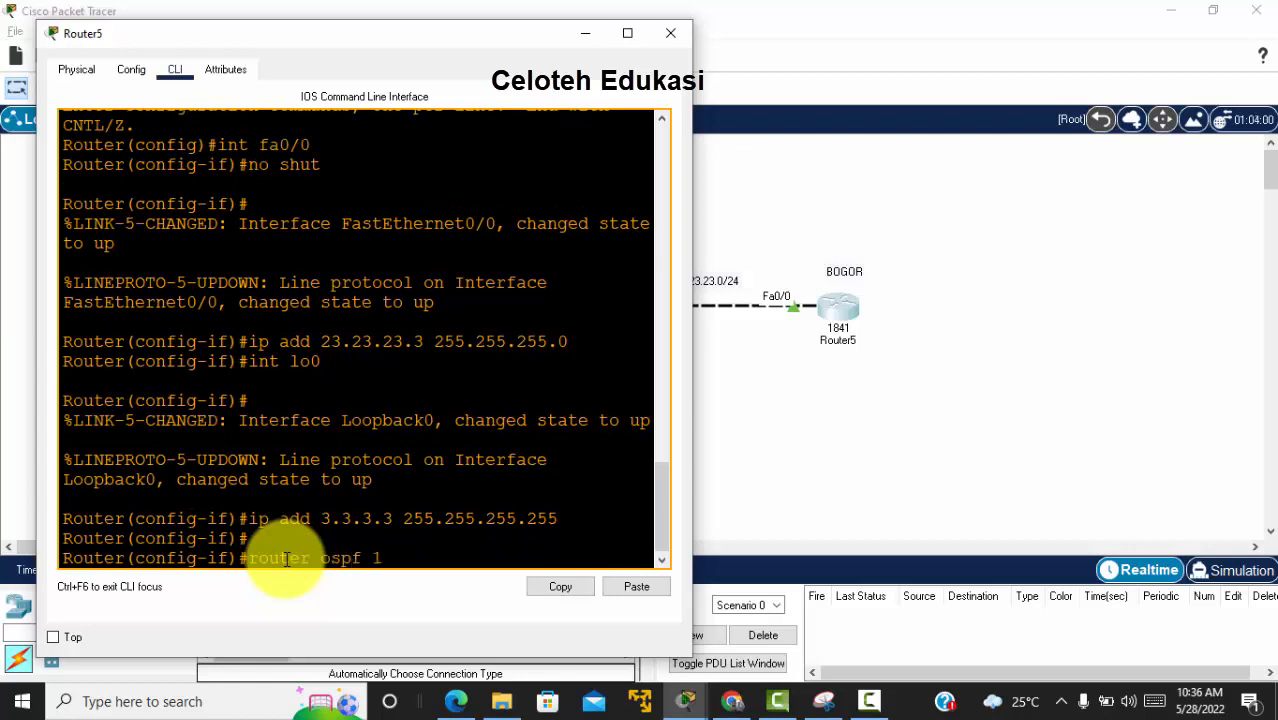
{"action": "key", "text": "Return"}
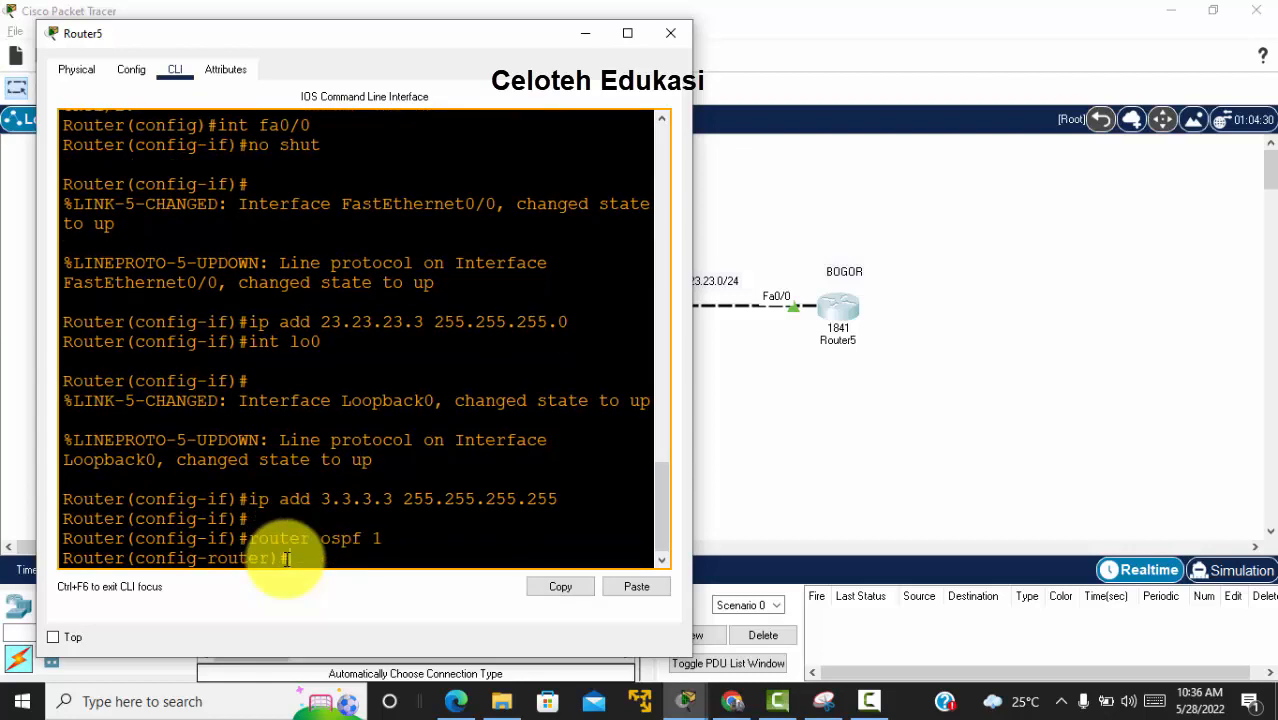
{"action": "type", "text": "net 23.23.23.0 0.0.0.2"}
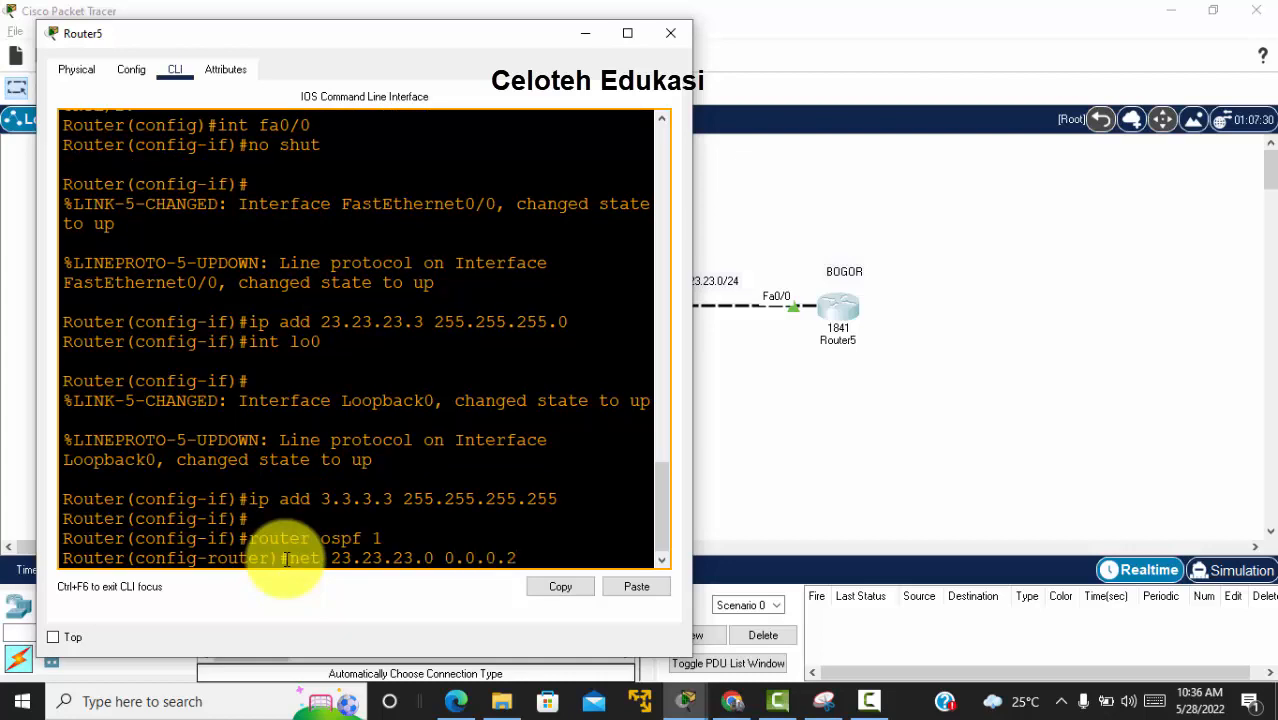
{"action": "type", "text": "55 area 0"}
{"action": "key", "text": "Return"}
Advertise Router5's loopback 3.3.3.3 with wildcard mask 0.0.0.0 in OSPF area 0.
{"action": "type", "text": "net"}
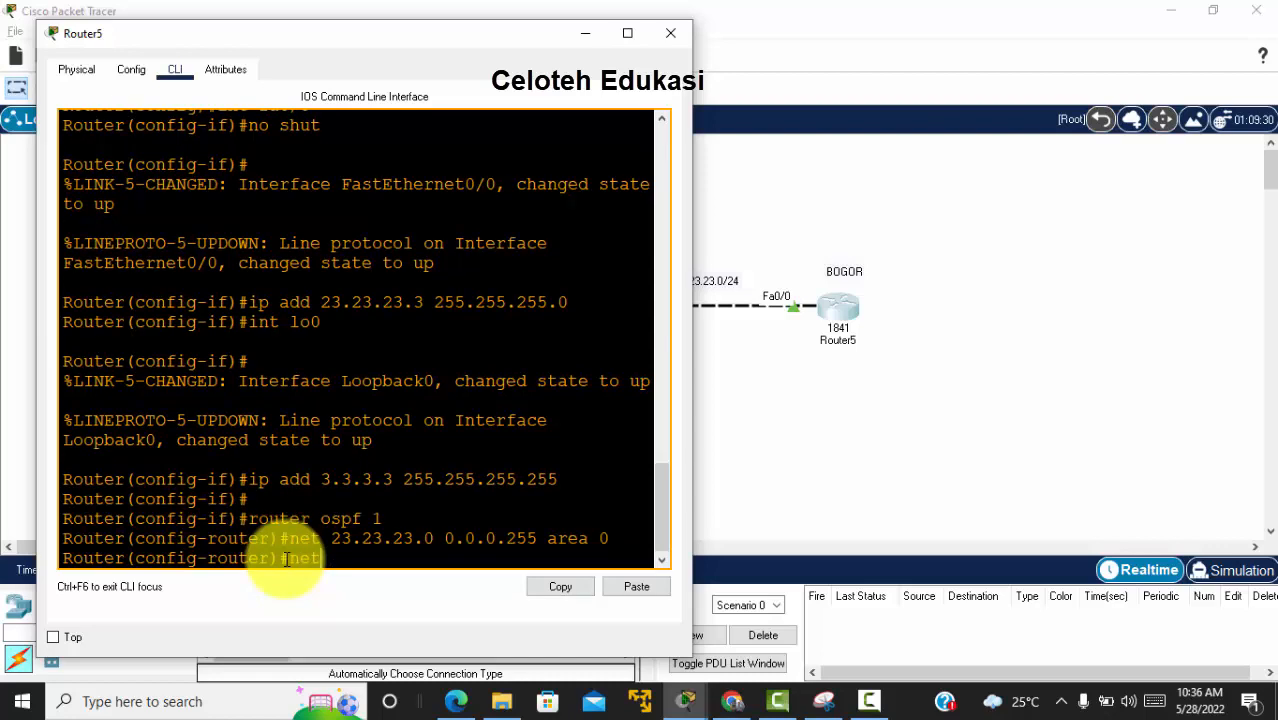
{"action": "type", "text": " 3.3.3.3 0.0.0"}
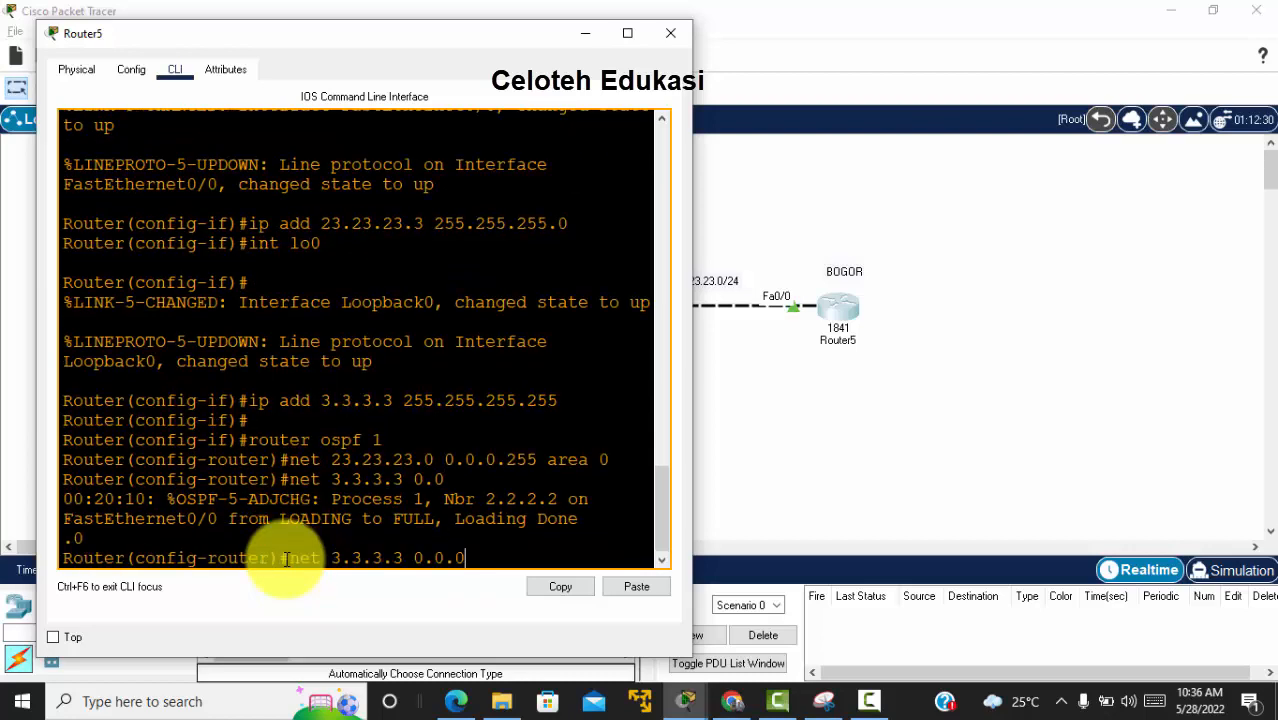
{"action": "type", "text": ".0 area 0"}
{"action": "key", "text": "Return"}
{"action": "key", "text": "Return"}
{"action": "key", "text": "Return"}
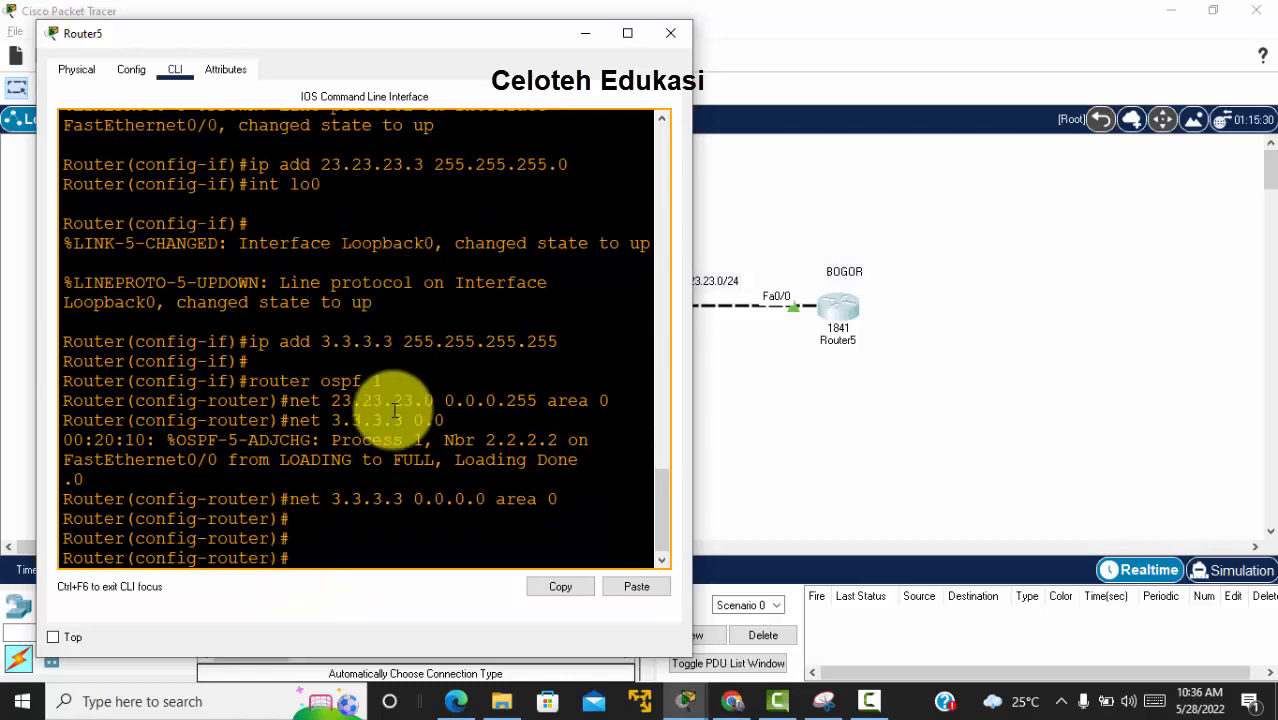
Show Router5's IP routing table in a wider window and examine the OSPF route to 1.1.1.1.
{"action": "type", "text": "do sh ip route"}
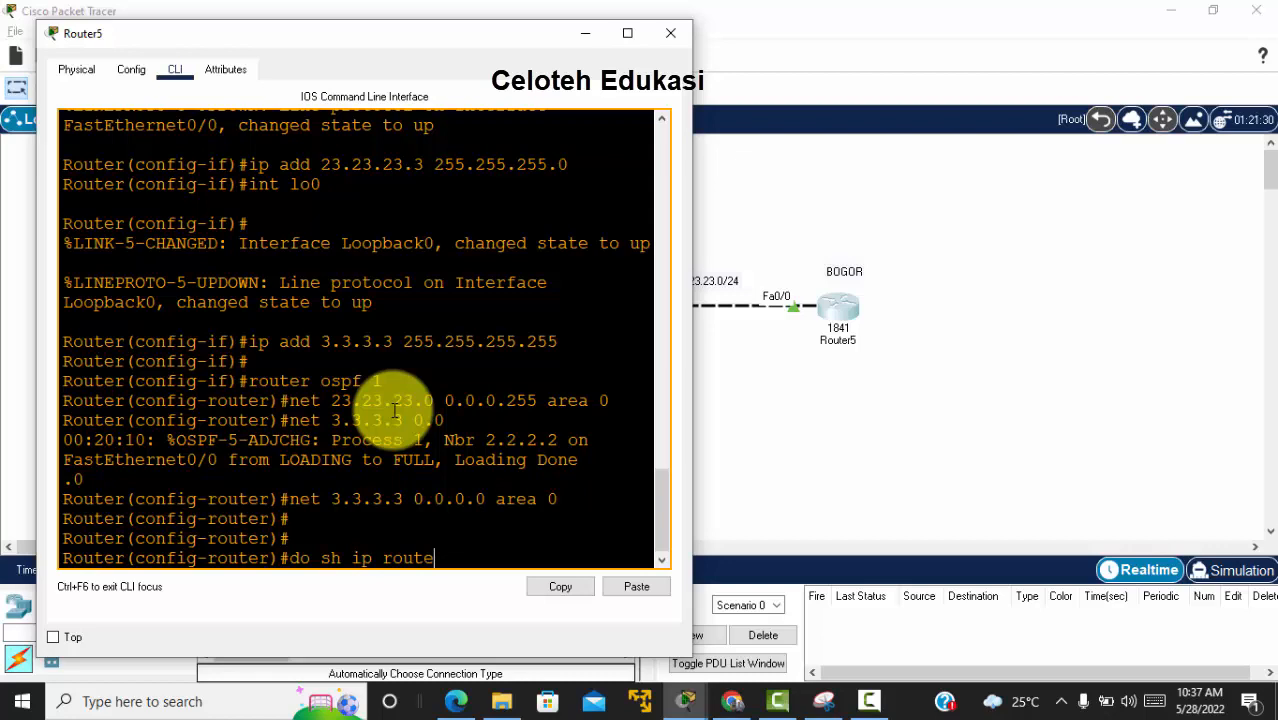
{"action": "key", "text": "Return"}
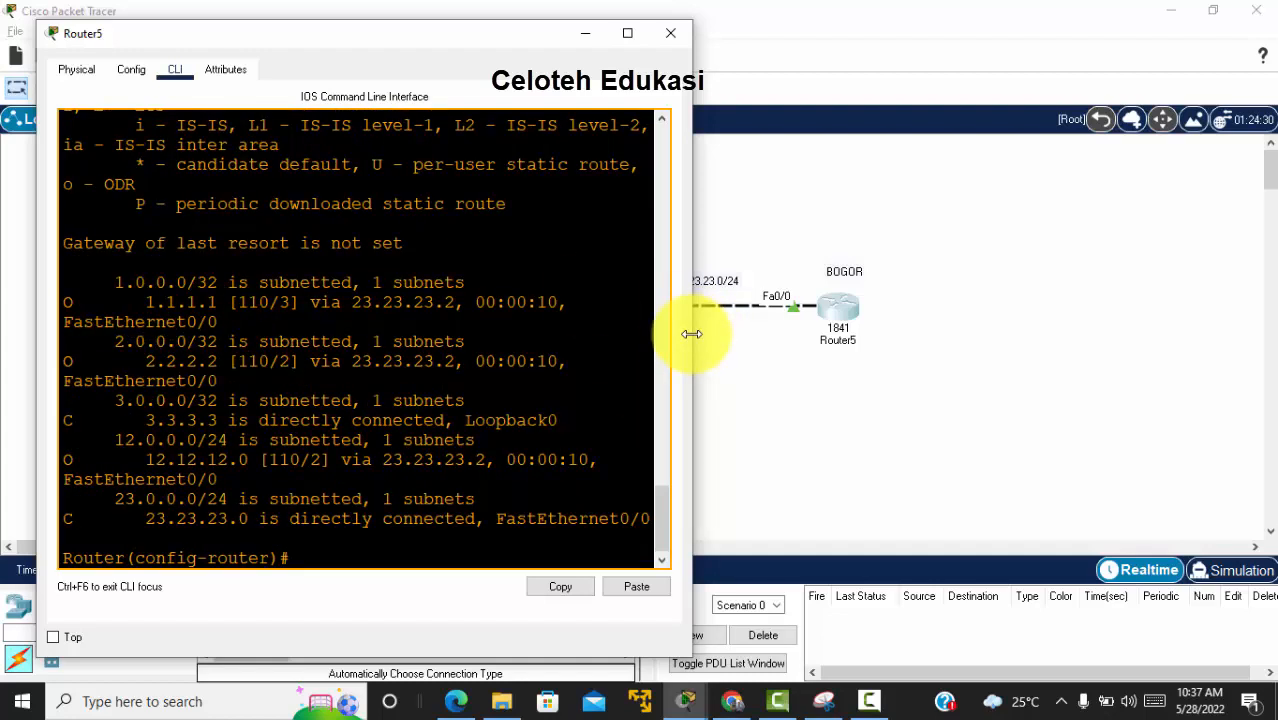
{"action": "left_click_drag", "start_coordinate": [692, 334], "coordinate": [893, 336]}
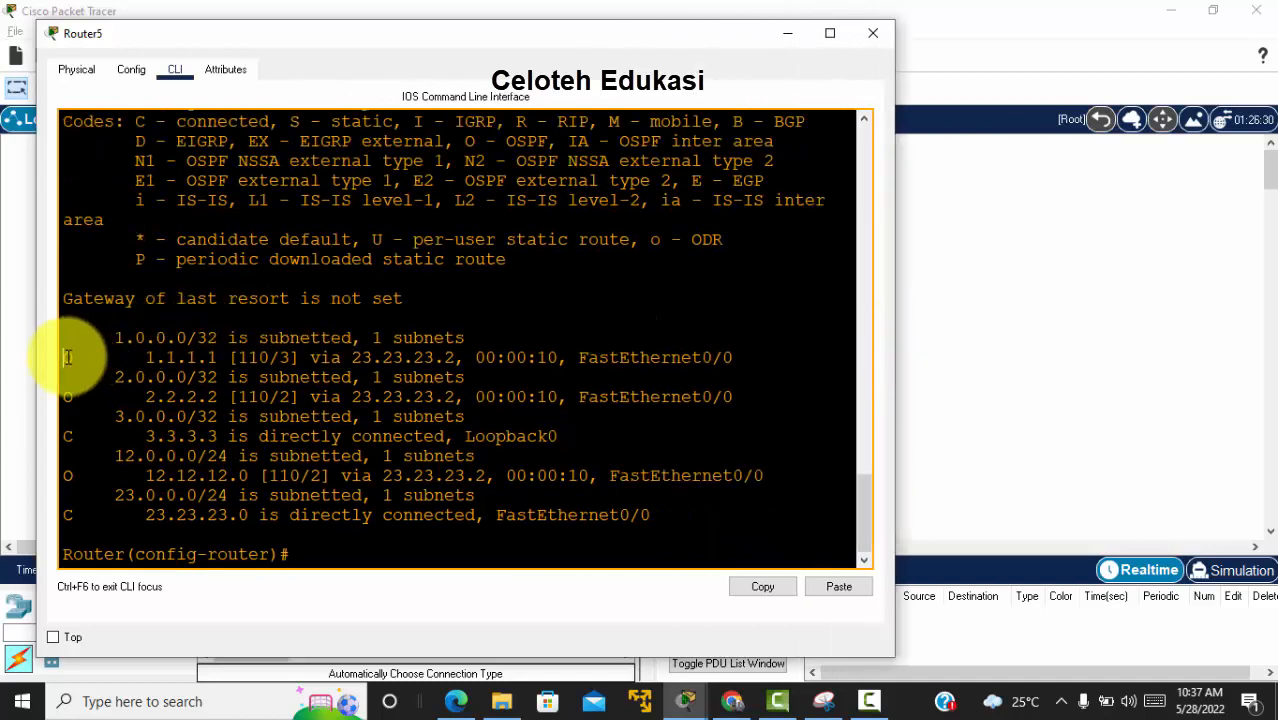
{"action": "left_click_drag", "start_coordinate": [67, 357], "coordinate": [441, 357]}
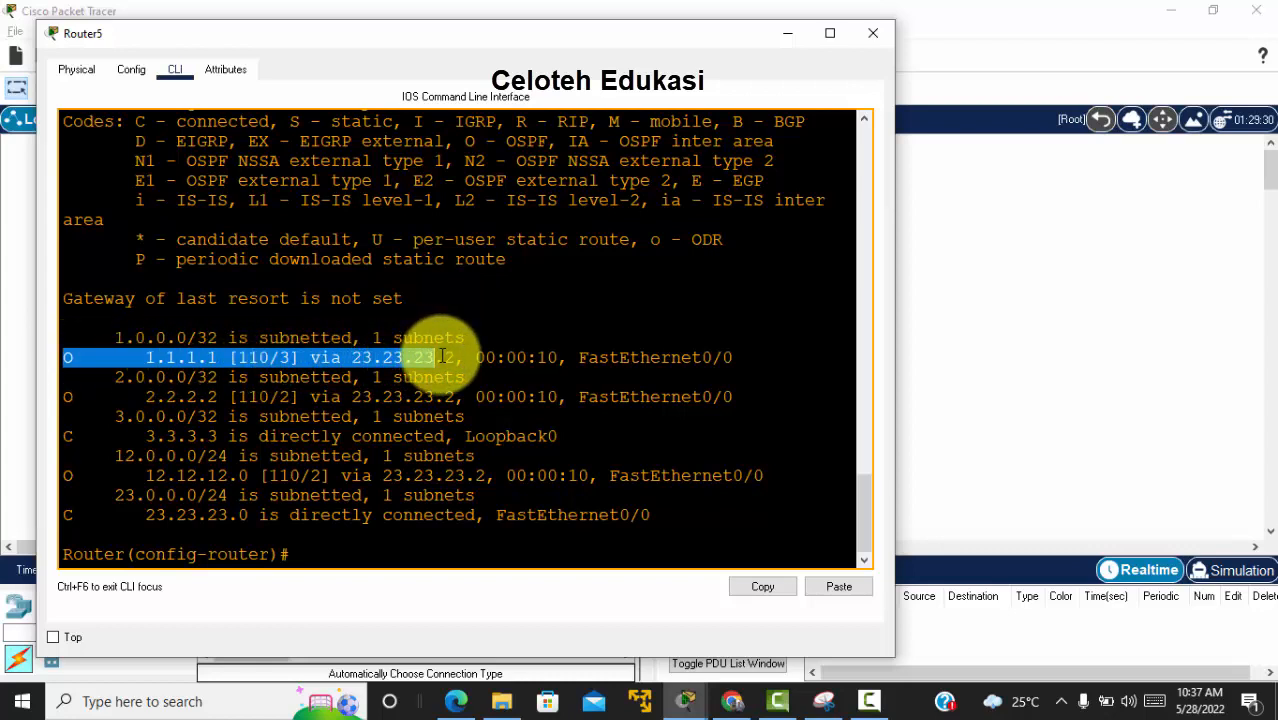
{"action": "left_click", "coordinate": [118, 361]}
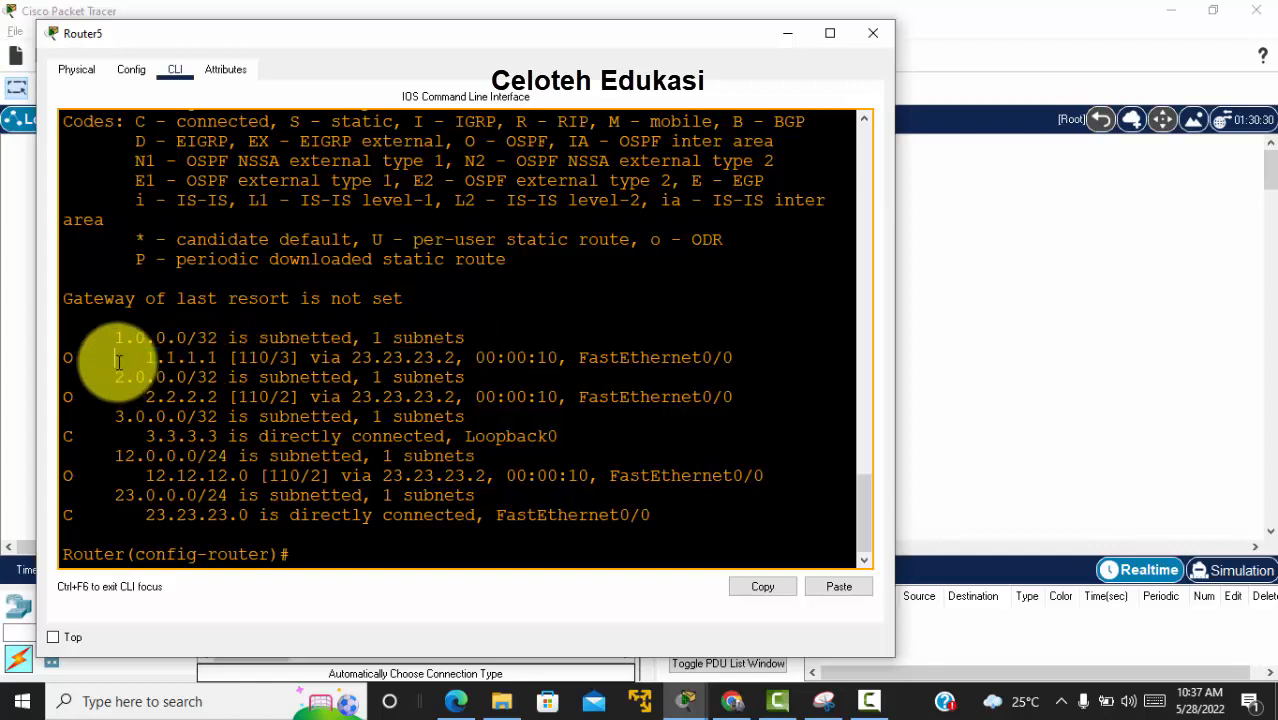
{"action": "left_click_drag", "start_coordinate": [135, 358], "coordinate": [219, 362]}
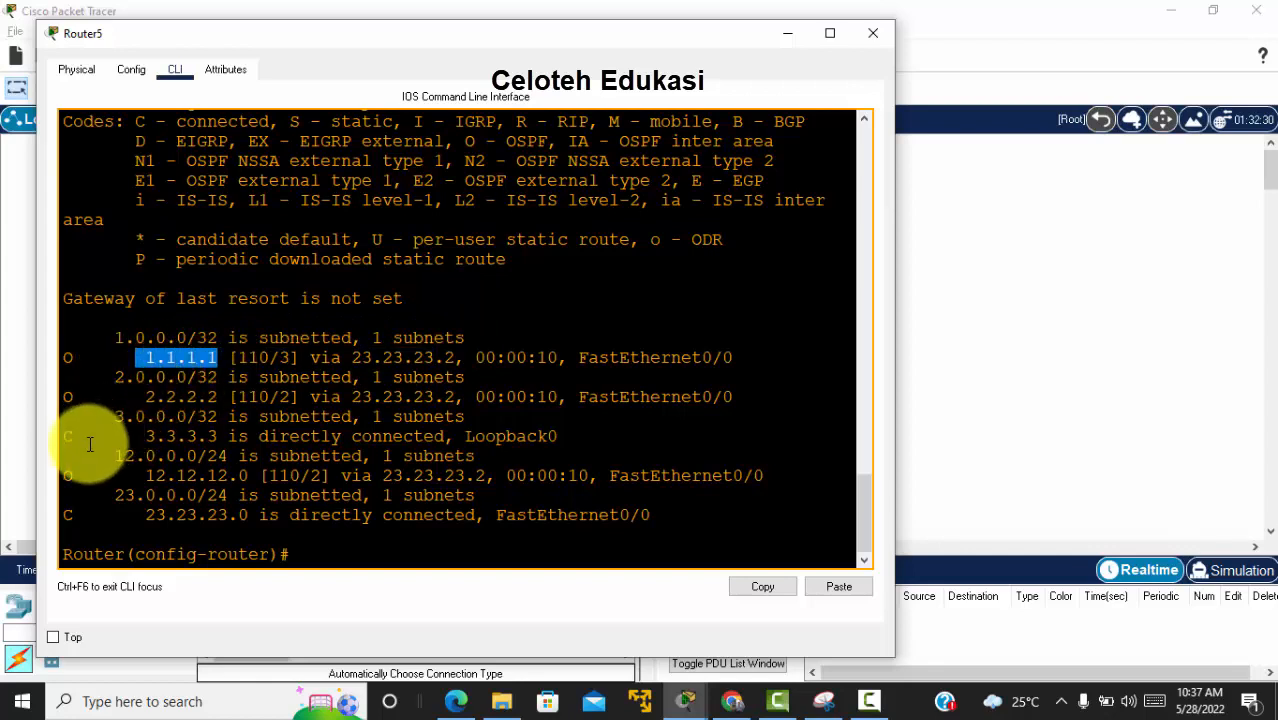
Examine Router5's OSPF routes to 12.12.12.0 and 1.1.1.1, and test connectivity by pinging 1.1.1.1 from its router configuration mode.
{"action": "left_click_drag", "start_coordinate": [104, 474], "coordinate": [414, 475]}
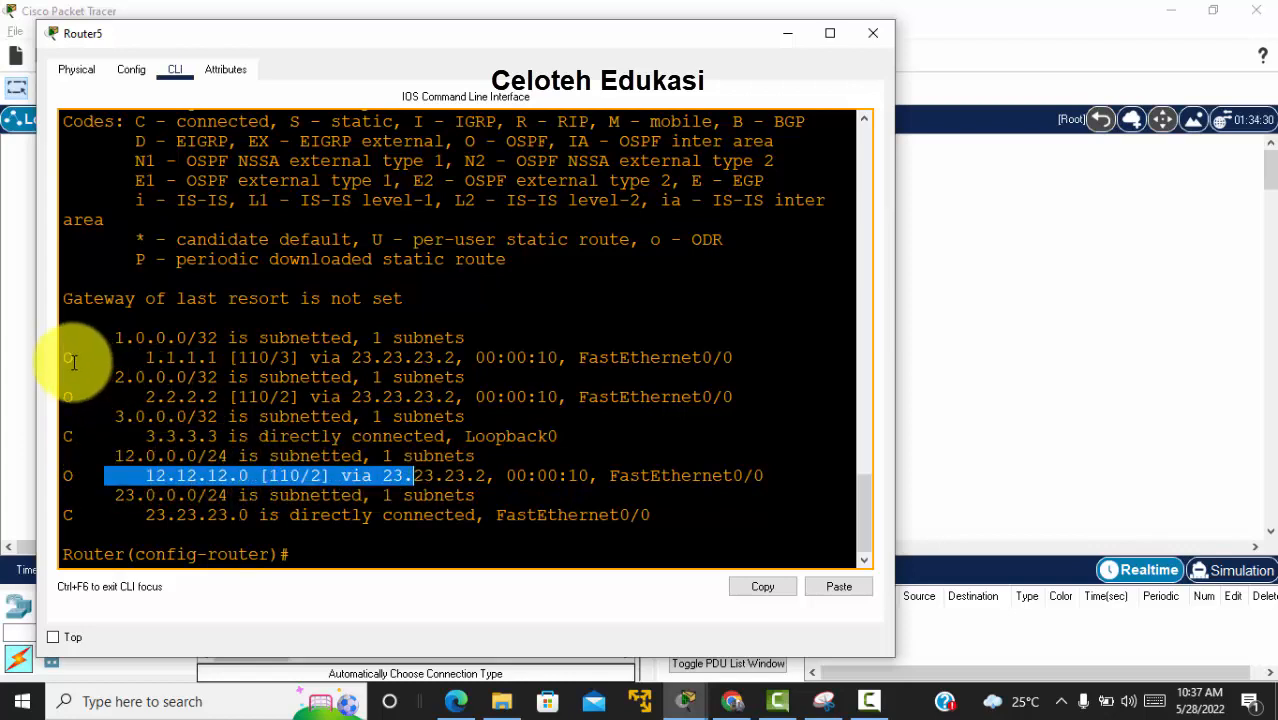
{"action": "left_click_drag", "start_coordinate": [66, 356], "coordinate": [393, 377]}
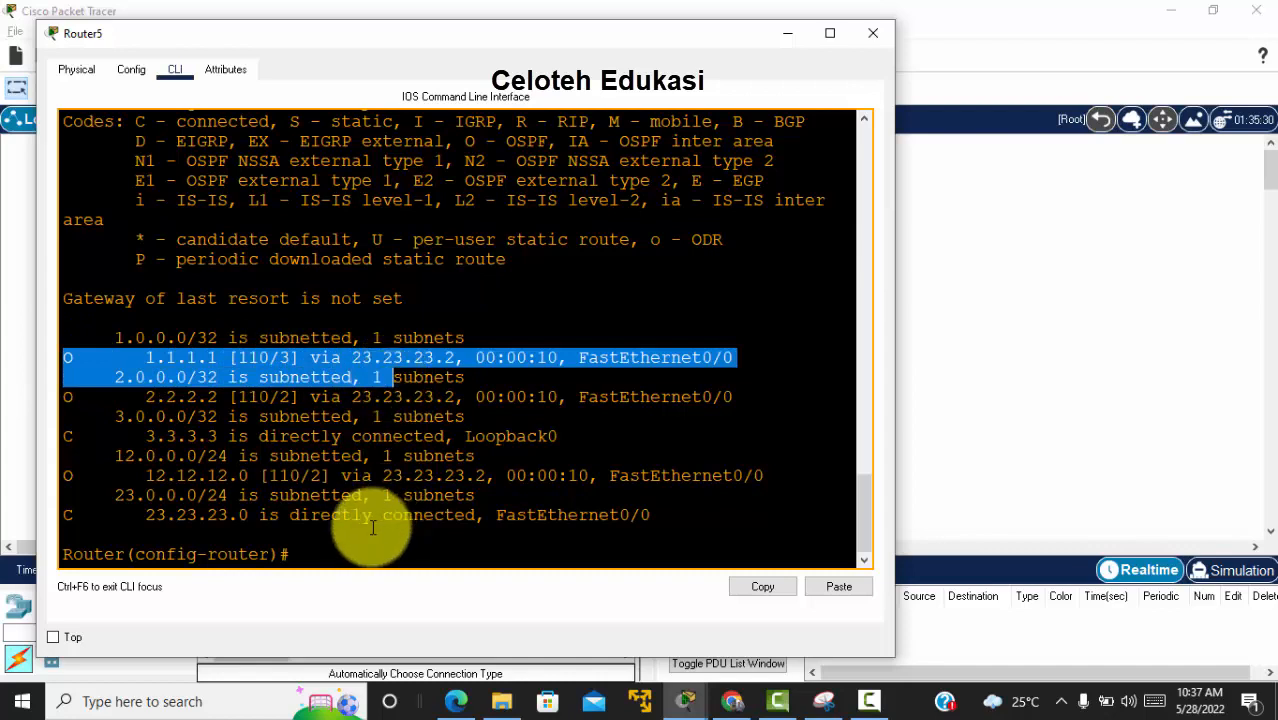
{"action": "left_click", "coordinate": [340, 553]}
{"action": "type", "text": "do p"}
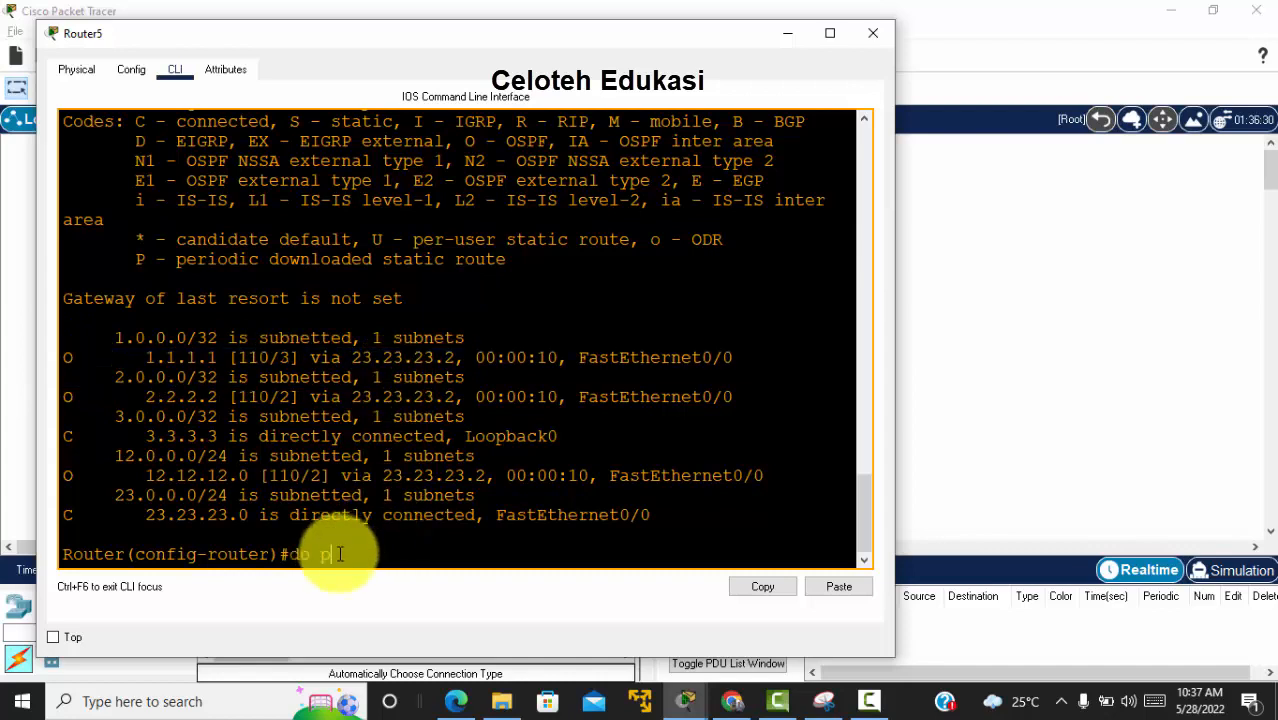
{"action": "type", "text": "ing 1.1.1.1"}
{"action": "key", "text": "BackSpace"}
{"action": "key", "text": "BackSpace"}
{"action": "key", "text": "BackSpace"}
{"action": "key", "text": "BackSpace"}
{"action": "key", "text": "BackSpace"}
{"action": "key", "text": "BackSpace"}
{"action": "type", "text": ".1.1.1"}
{"action": "key", "text": "Return"}
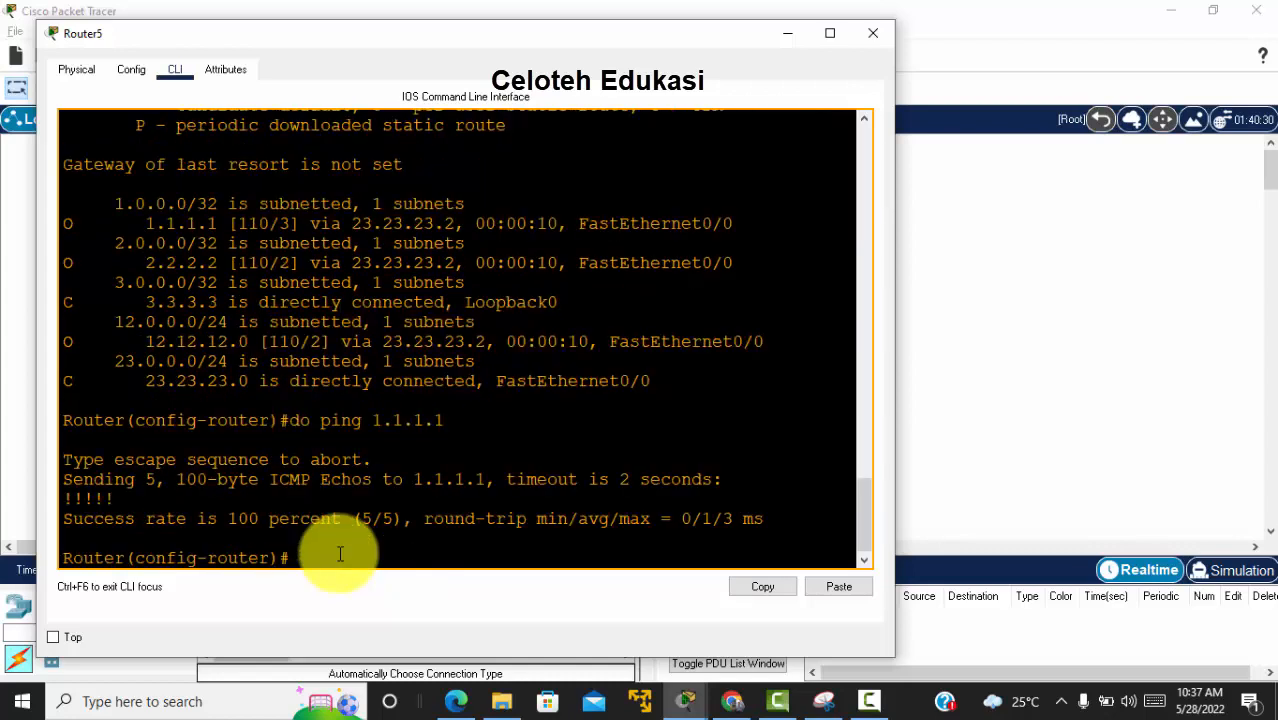
{"action": "left_click_drag", "start_coordinate": [63, 459], "coordinate": [352, 555]}
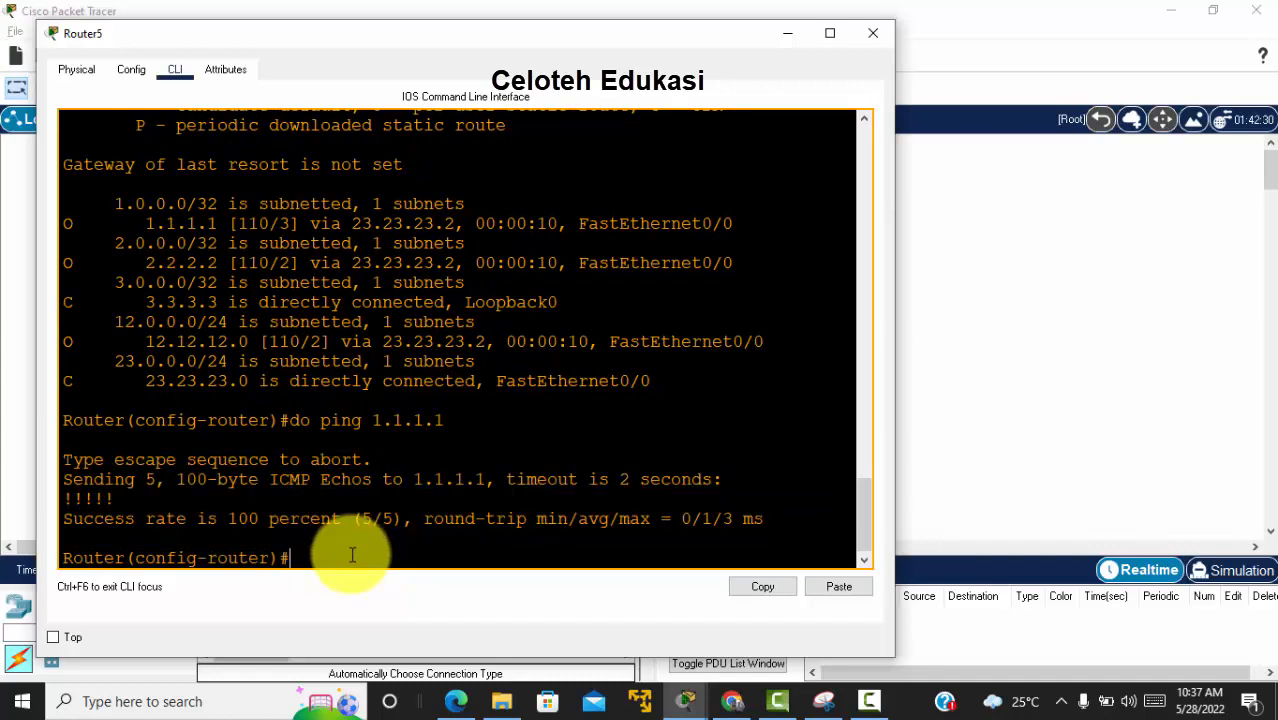
Close Router5's command-line window and return to the three-router topology.
{"action": "type", "text": "ex"}
{"action": "key", "text": "BackSpace"}
{"action": "key", "text": "BackSpace"}
{"action": "left_click", "coordinate": [872, 38]}
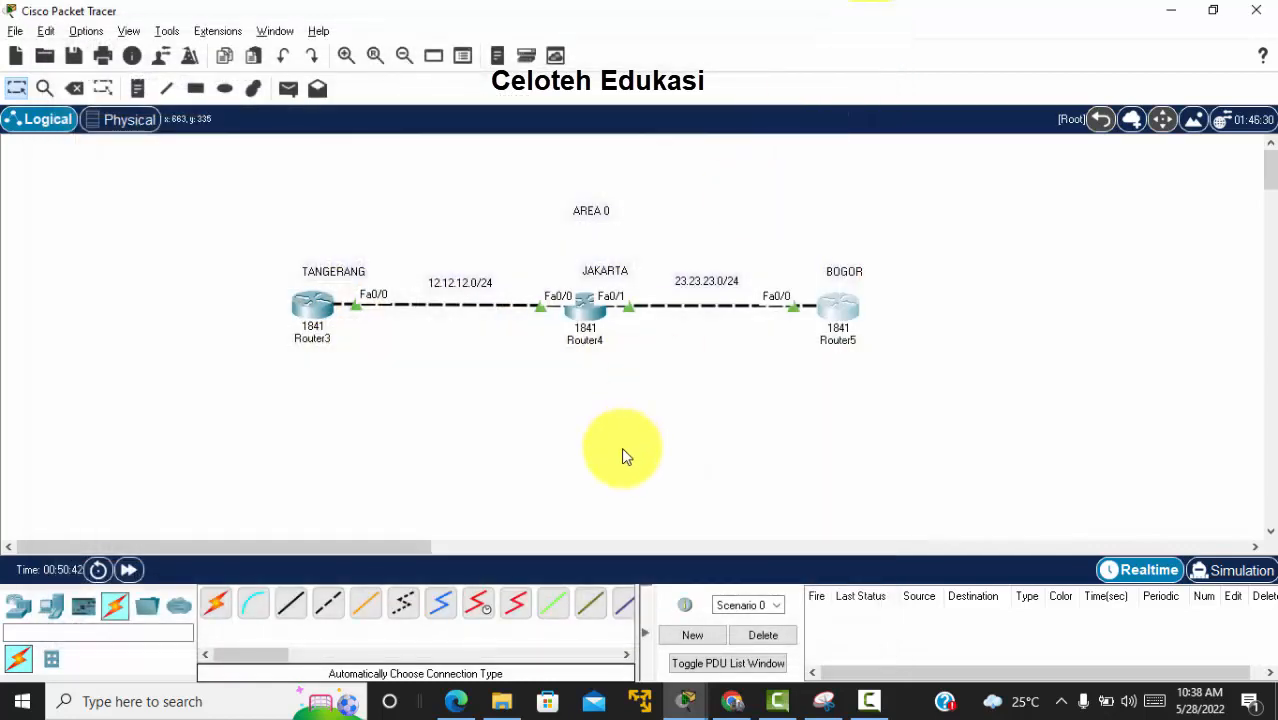